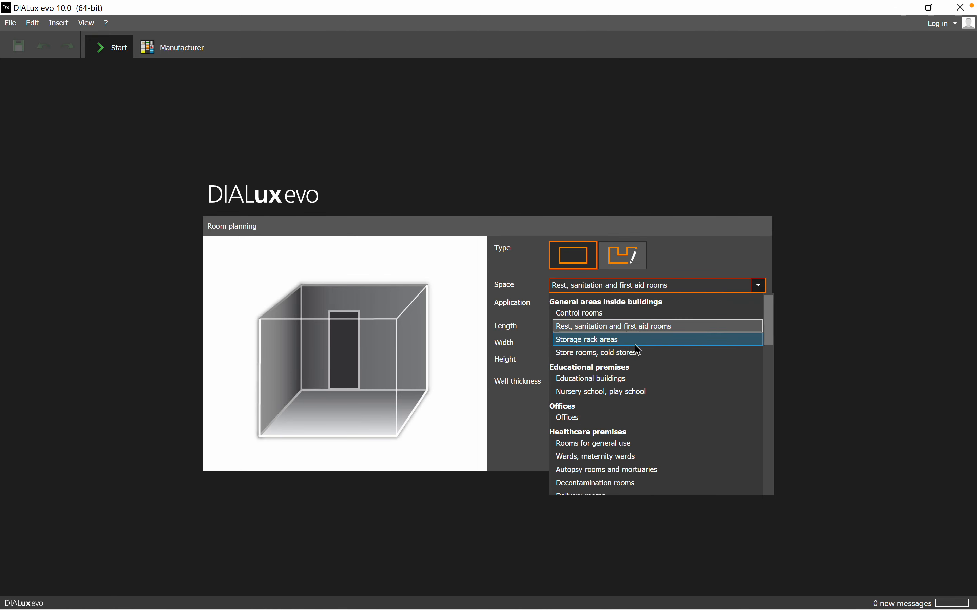
Step: Set the new room's space type to Storage rack areas and its application to Storage rack face
{"action": "left_click", "coordinate": [640, 341]}
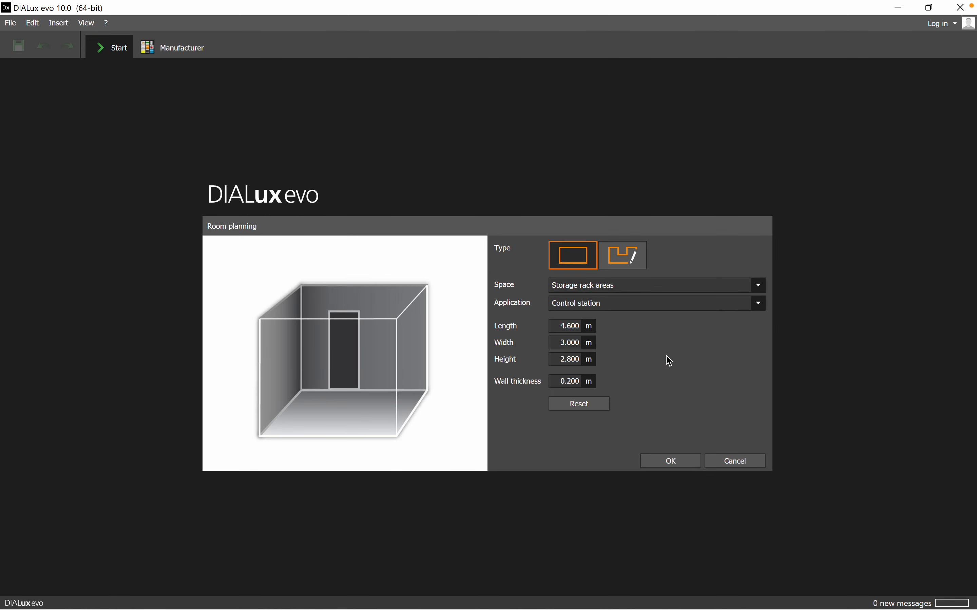
{"action": "left_click", "coordinate": [758, 306]}
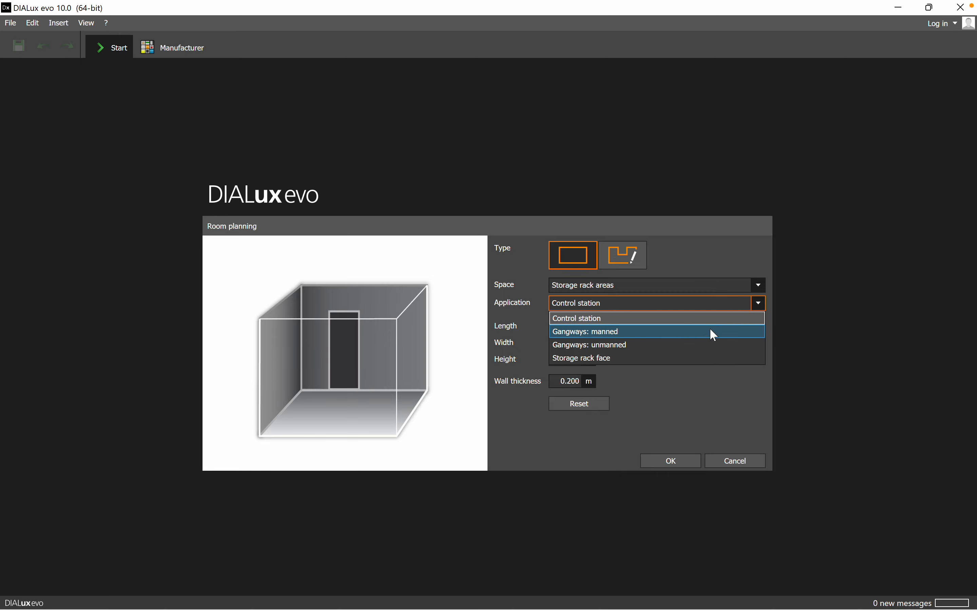
{"action": "left_click", "coordinate": [618, 359]}
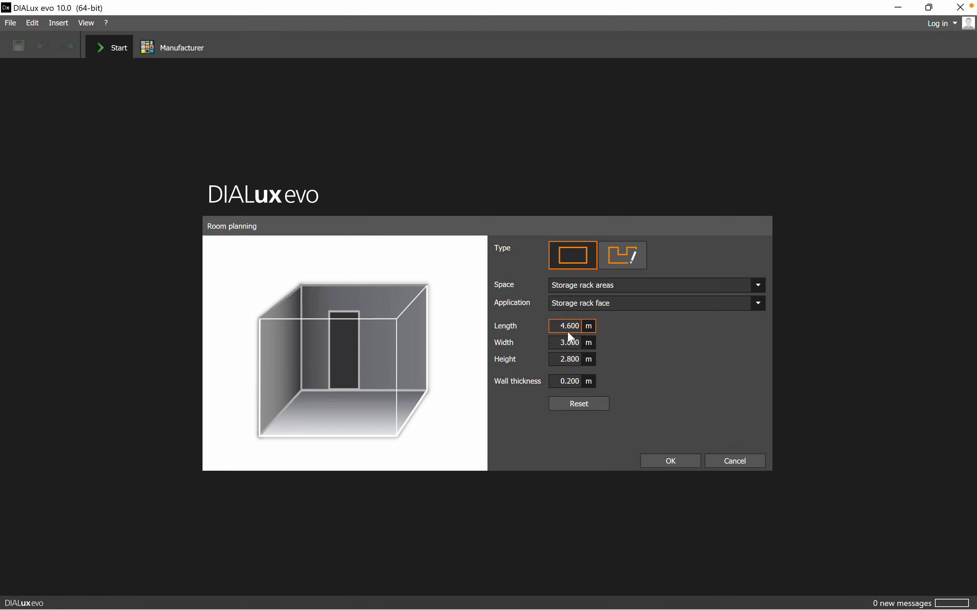
Step: Create the rectangular room with a length of 35 m, a width of 10 m and a height of 8 m
{"action": "key", "text": "BackSpace"}
{"action": "type", "text": "35"}
{"action": "key", "text": "Tab"}
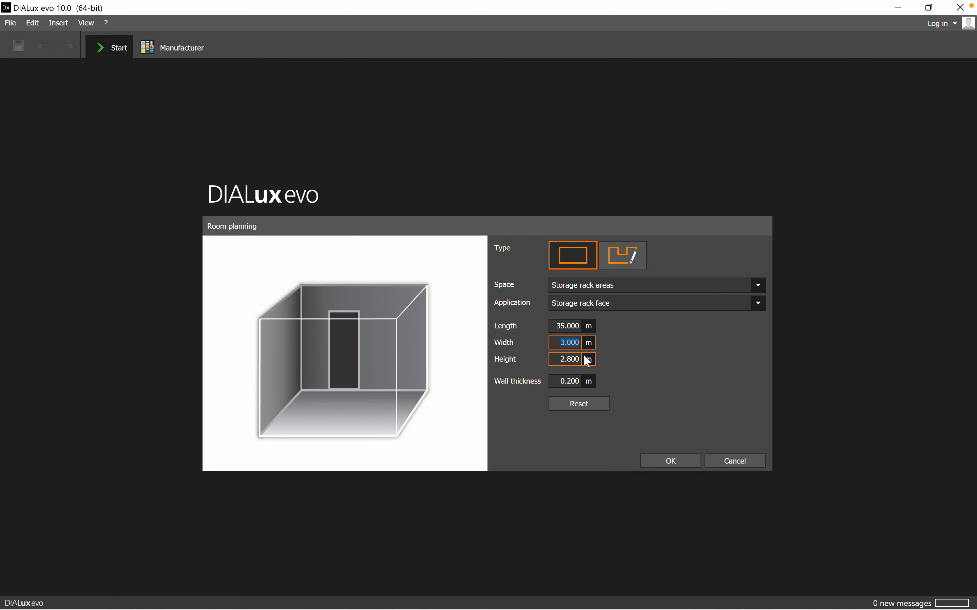
{"action": "type", "text": "10"}
{"action": "left_click", "coordinate": [581, 359]}
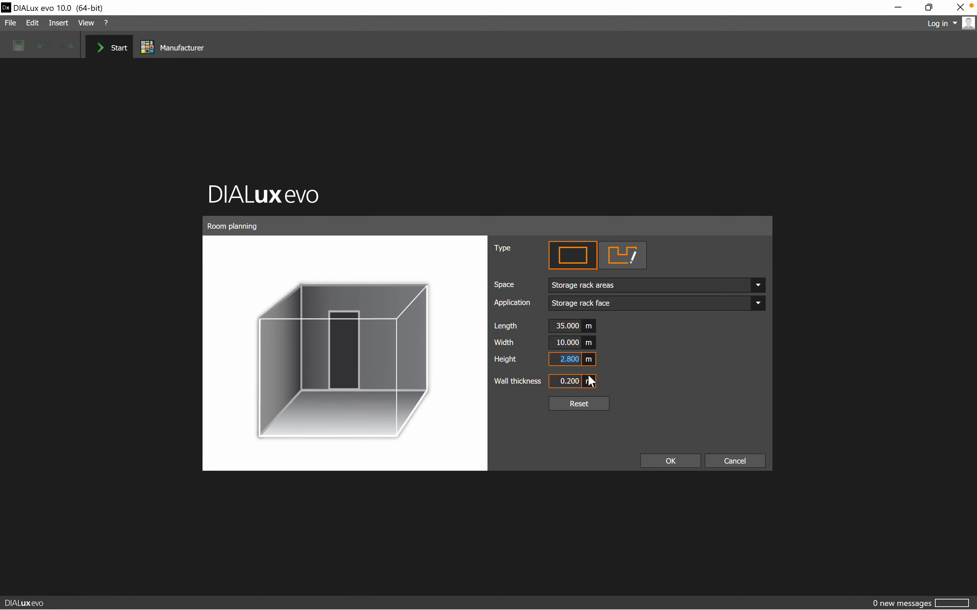
{"action": "key", "text": "BackSpace"}
{"action": "key", "text": "Tab"}
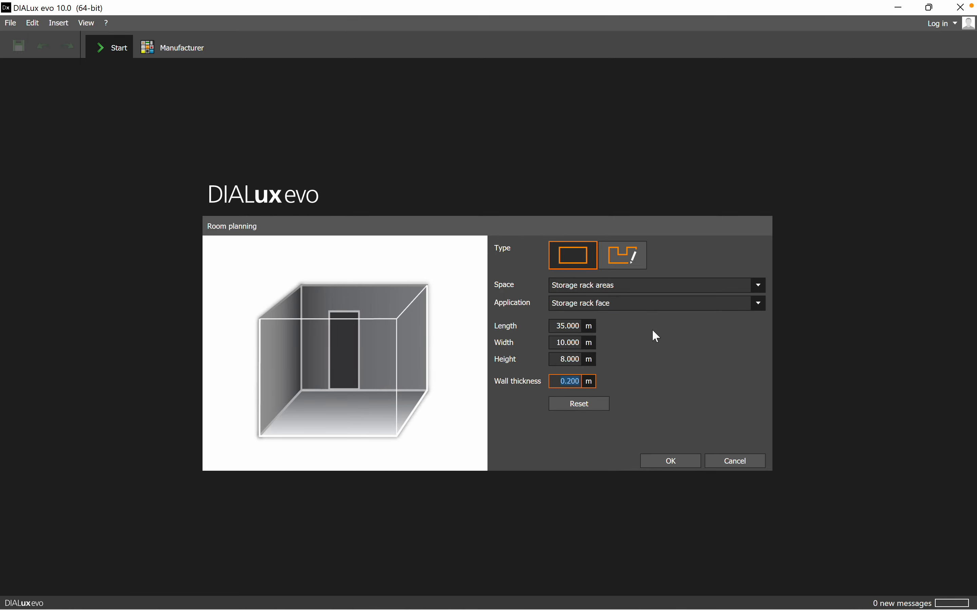
{"action": "left_click", "coordinate": [672, 458]}
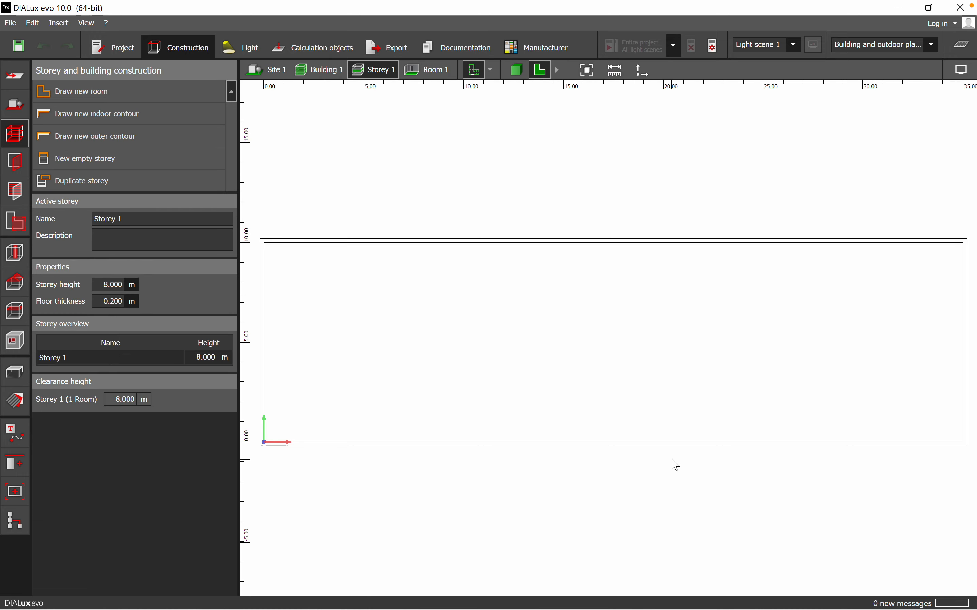
Step: Inspect the new room in the 3D view and return to the floor plan
{"action": "scroll", "coordinate": [541, 258], "scroll_direction": "down", "scroll_amount": 3}
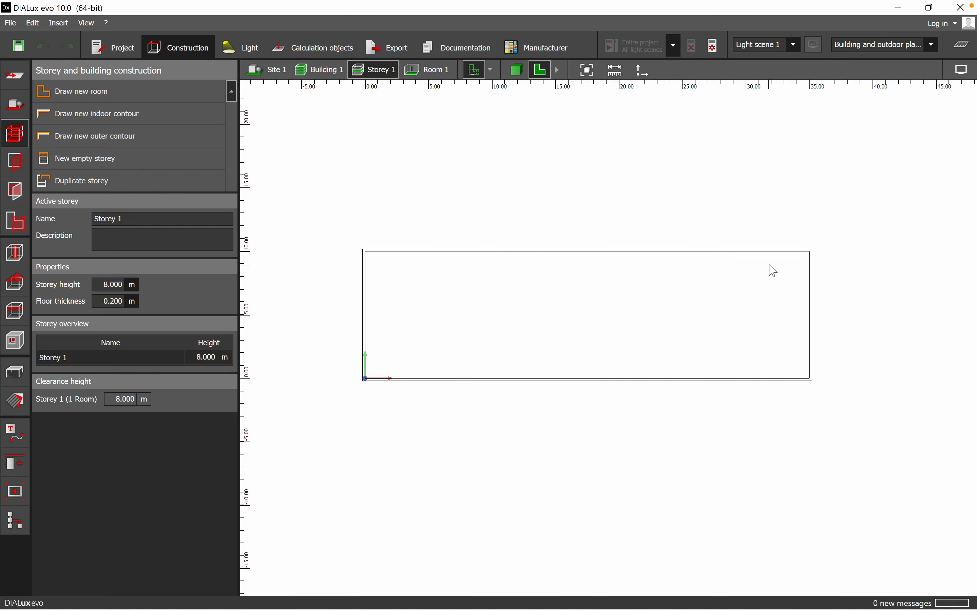
{"action": "left_click", "coordinate": [517, 70]}
{"action": "left_click_drag", "start_coordinate": [582, 452], "coordinate": [534, 490]}
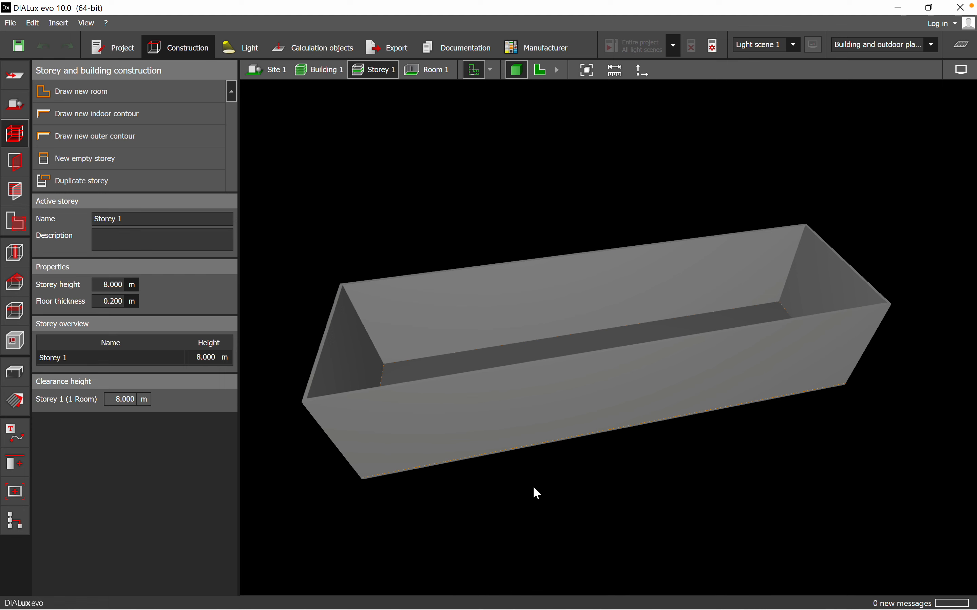
{"action": "left_click", "coordinate": [542, 72]}
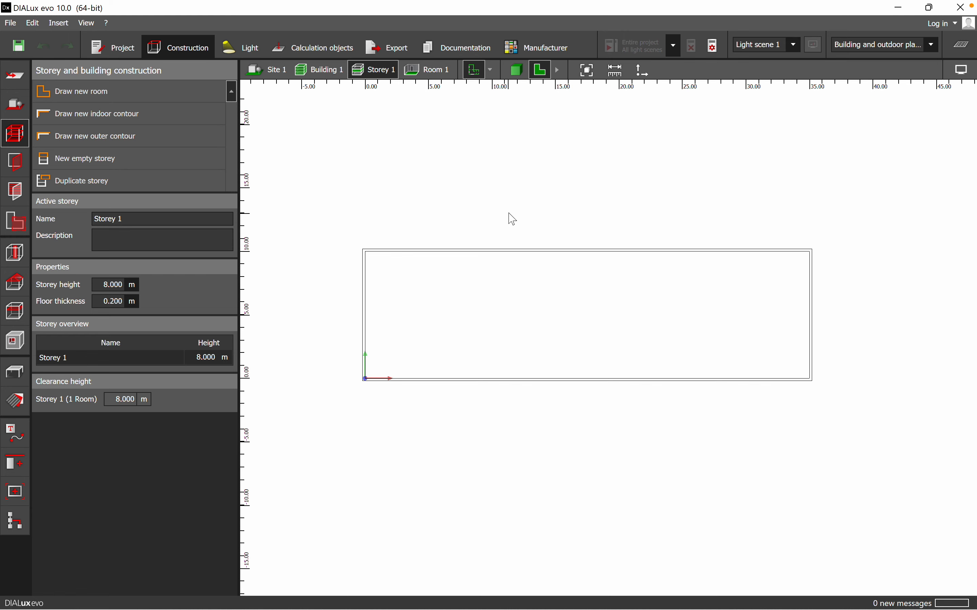
{"action": "scroll", "coordinate": [429, 200], "scroll_direction": "down", "scroll_amount": 1}
{"action": "scroll", "coordinate": [475, 199], "scroll_direction": "up", "scroll_amount": 1}
{"action": "middle_click_drag", "start_coordinate": [477, 200], "coordinate": [456, 188]}
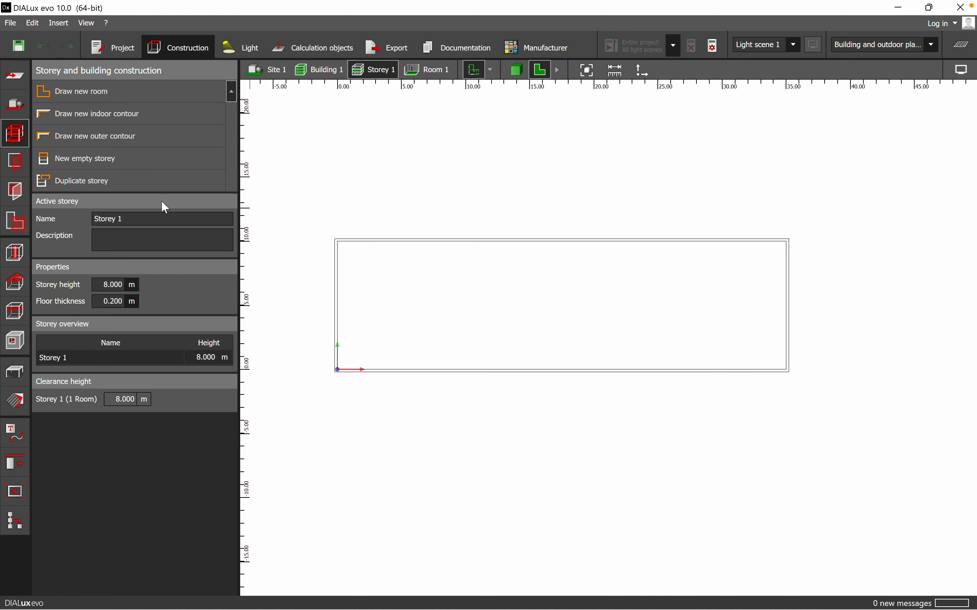
Step: Rename the active storey as Storage
{"action": "left_click", "coordinate": [95, 221]}
{"action": "key", "text": "BackSpace"}
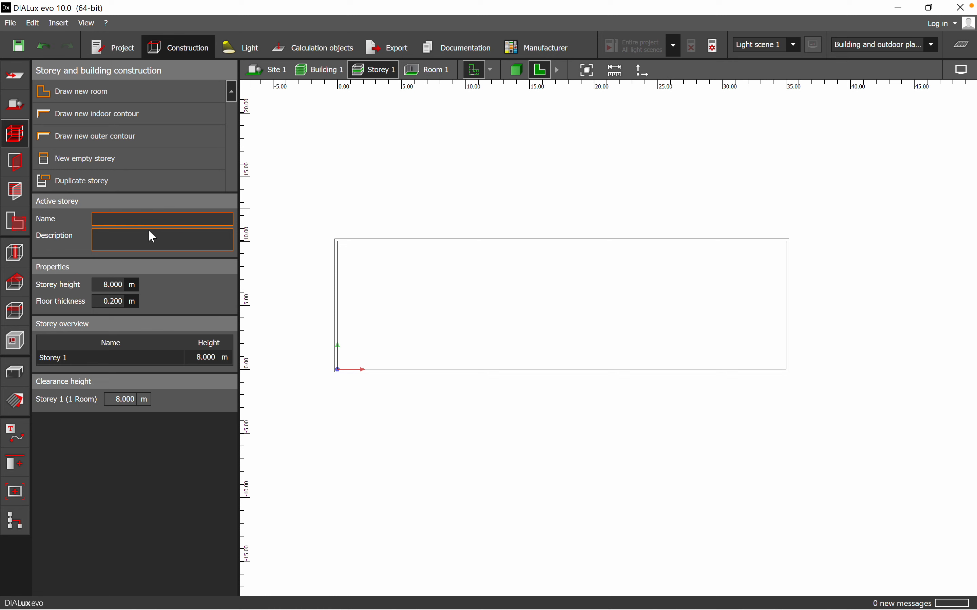
{"action": "type", "text": "Storage"}
{"action": "left_click", "coordinate": [372, 207]}
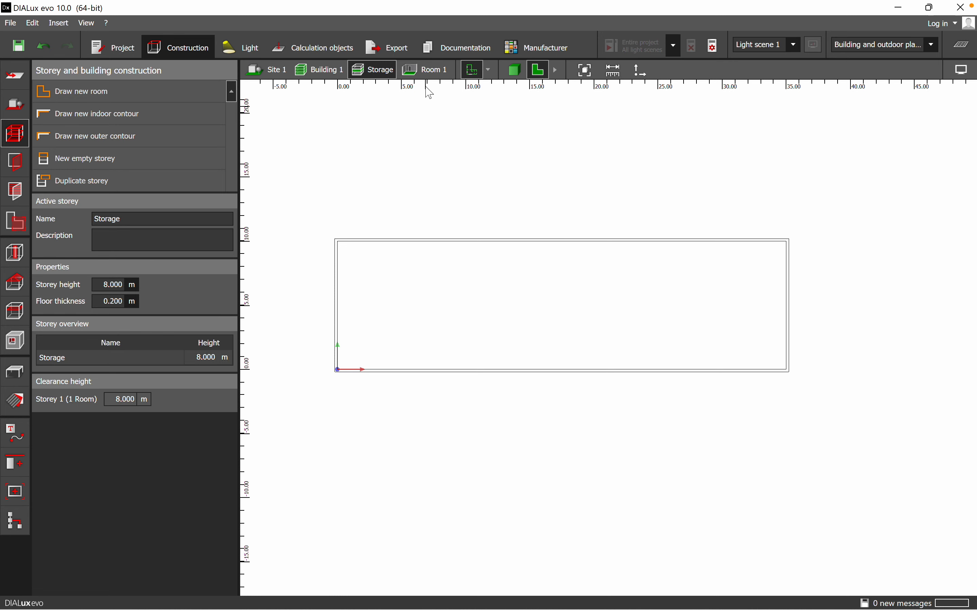
Step: Rename the room's space as Storage 1 and dismiss the privacy notification
{"action": "left_click", "coordinate": [427, 72]}
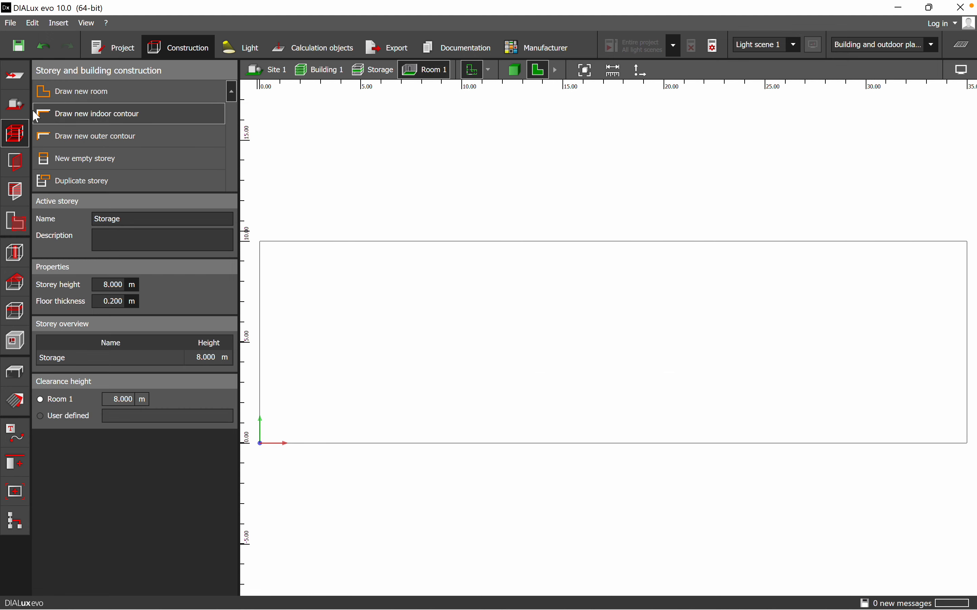
{"action": "left_click", "coordinate": [12, 225]}
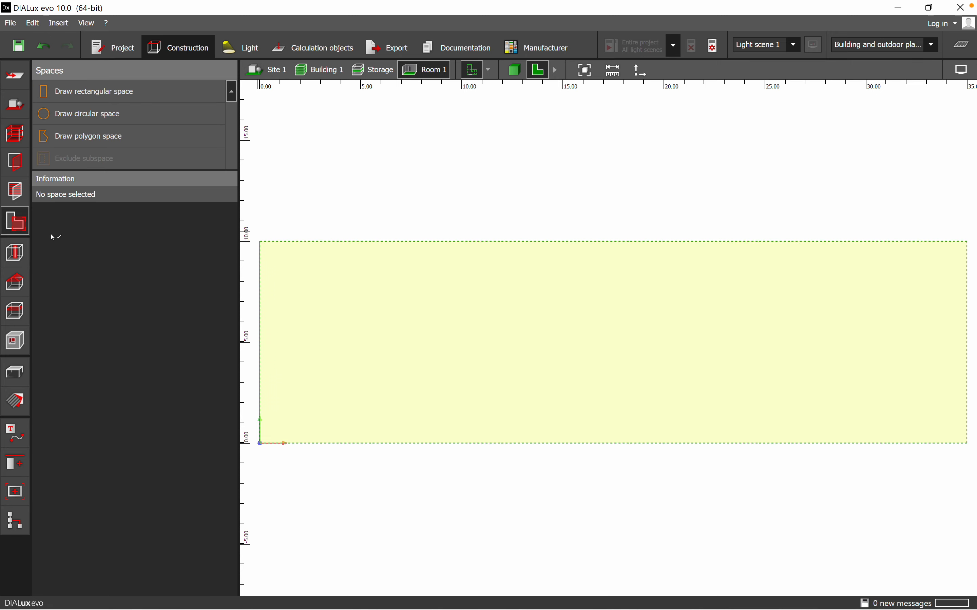
{"action": "left_click", "coordinate": [381, 304]}
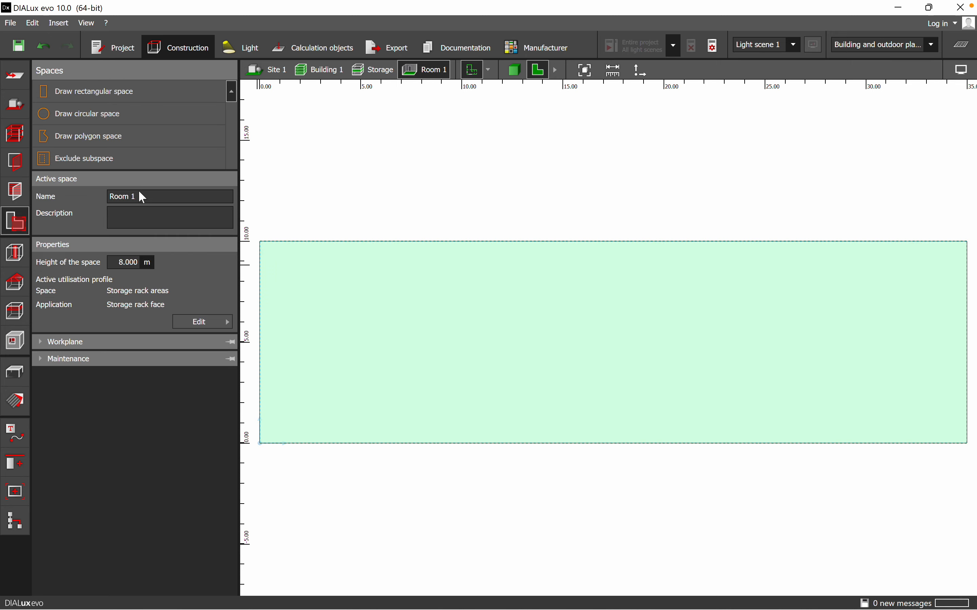
{"action": "left_click", "coordinate": [151, 197]}
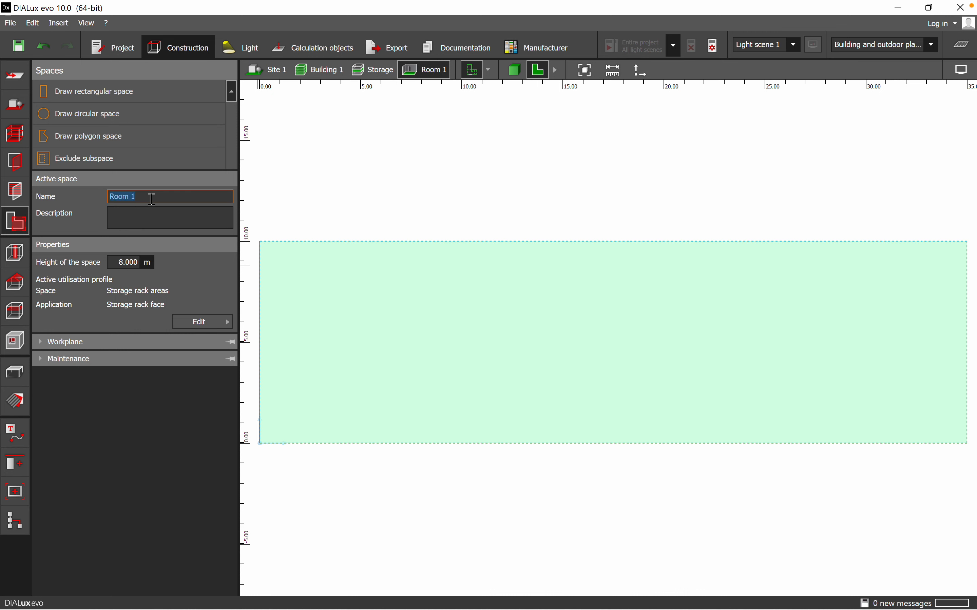
{"action": "key", "text": "BackSpace"}
{"action": "type", "text": "Storage"}
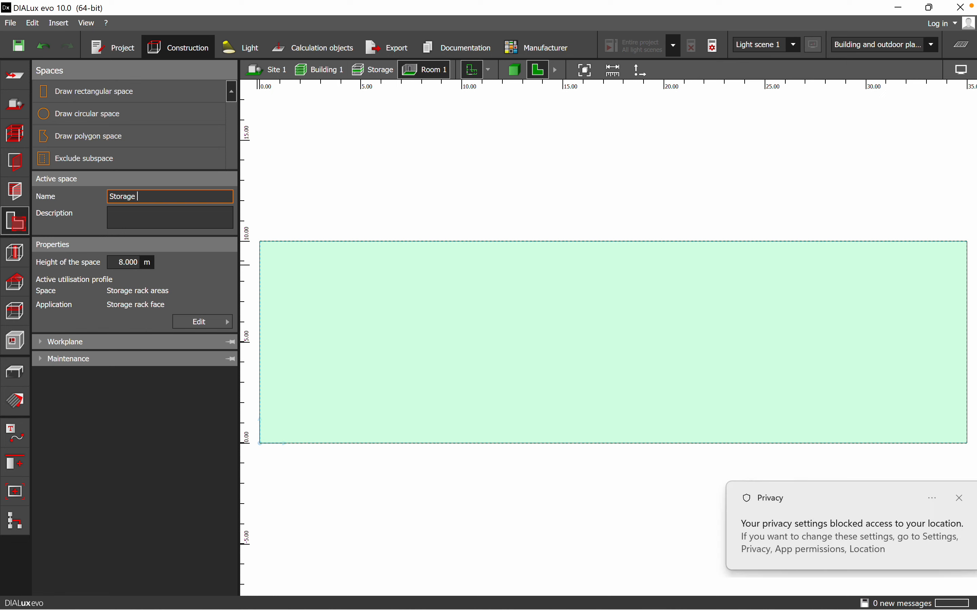
{"action": "type", "text": " 1"}
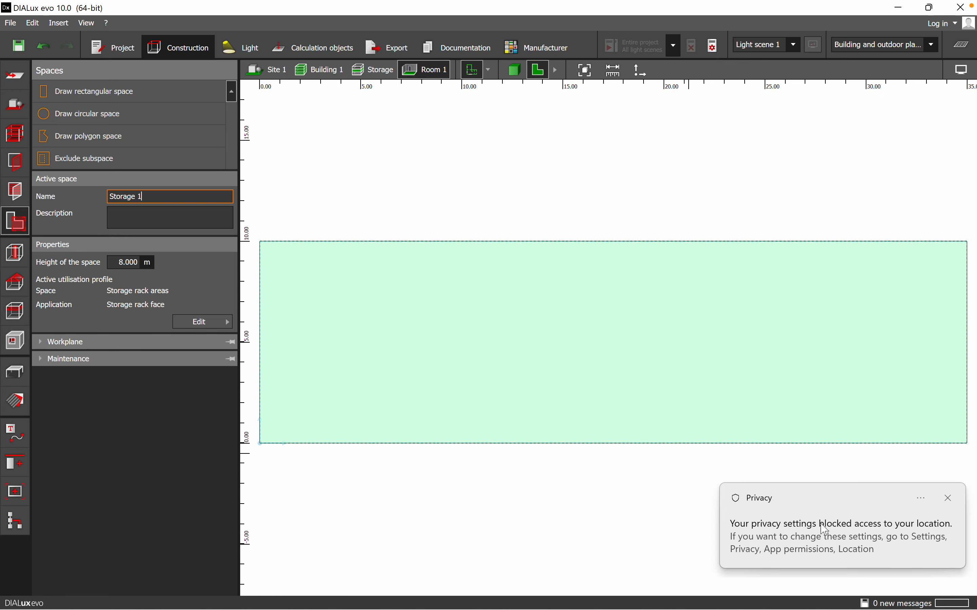
{"action": "left_click", "coordinate": [948, 498]}
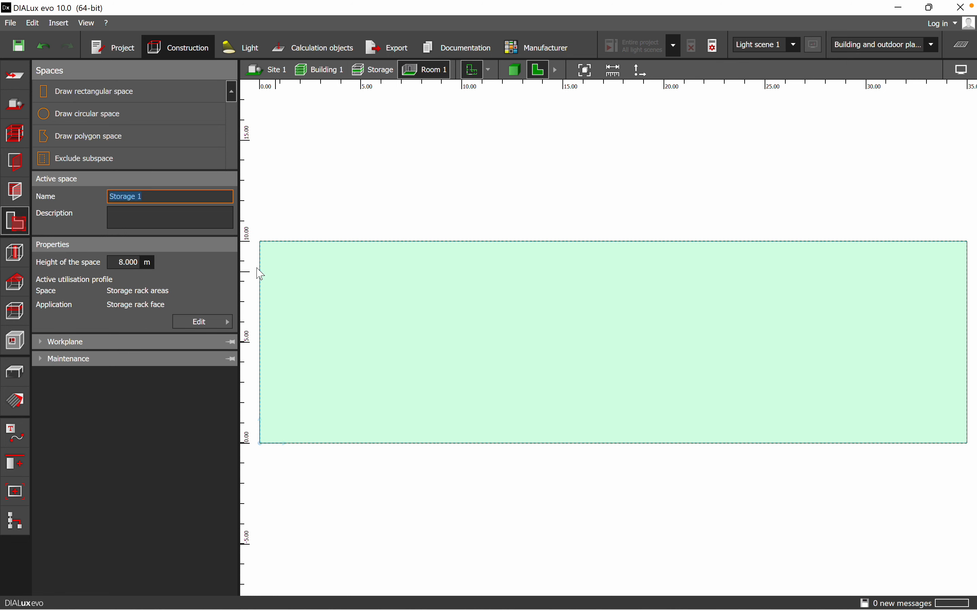
Step: Set the workplane height of the Storage 1 space to 0 m
{"action": "left_click", "coordinate": [39, 342]}
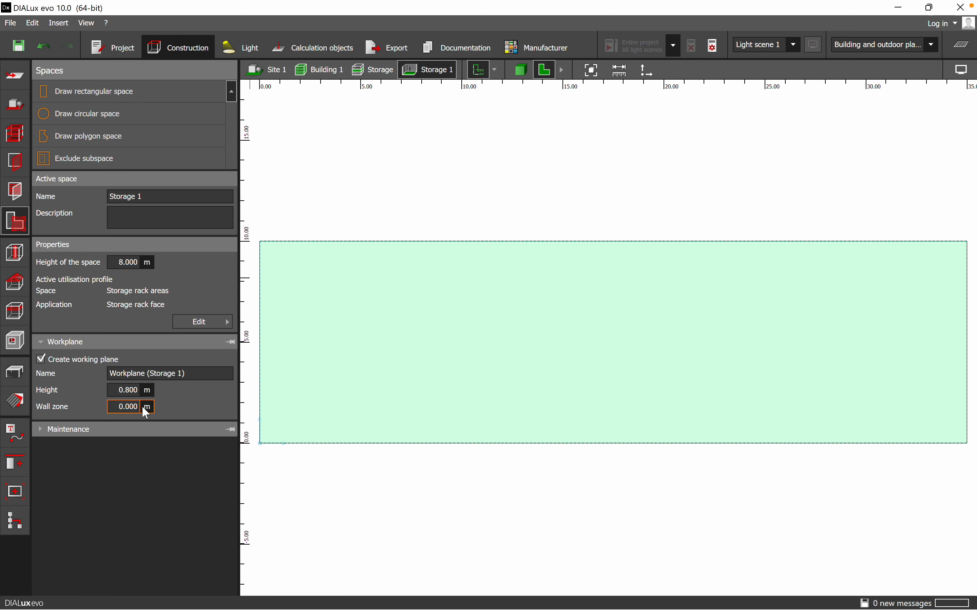
{"action": "left_click", "coordinate": [133, 391]}
{"action": "key", "text": "Tab"}
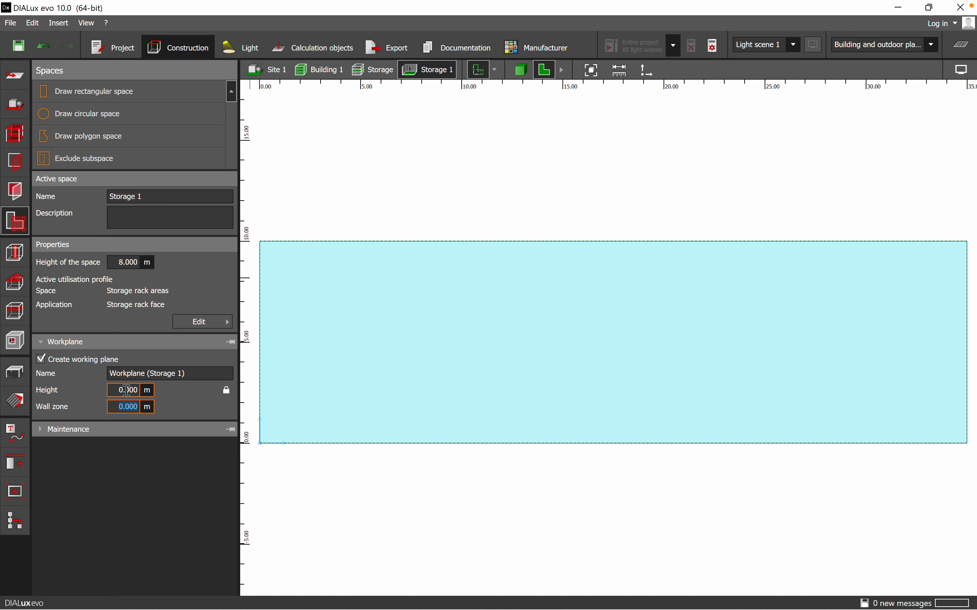
{"action": "left_click", "coordinate": [349, 490]}
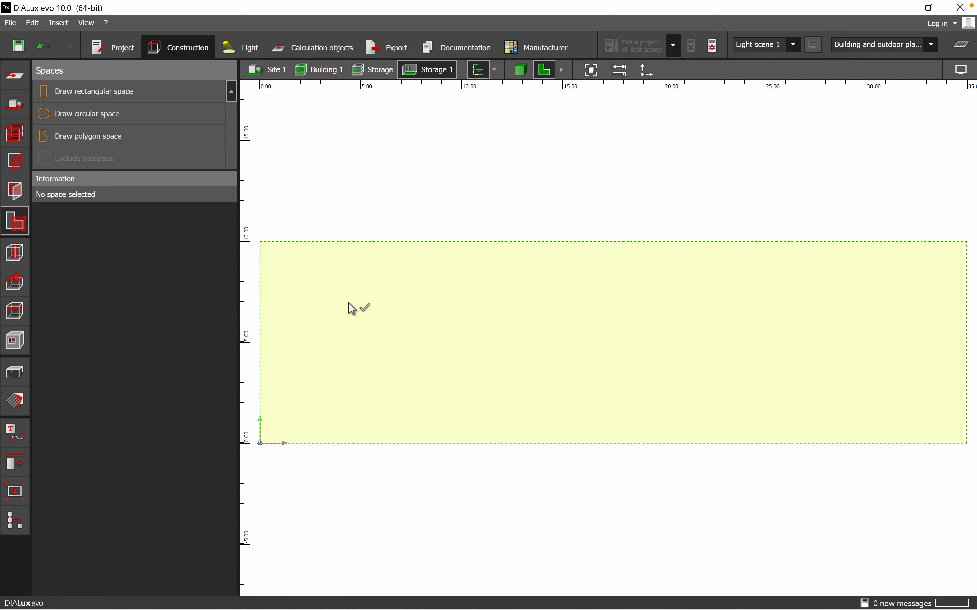
Step: Examine the detailed maintenance options of the Storage 1 space and return to the fixed light loss factor
{"action": "left_click", "coordinate": [377, 344]}
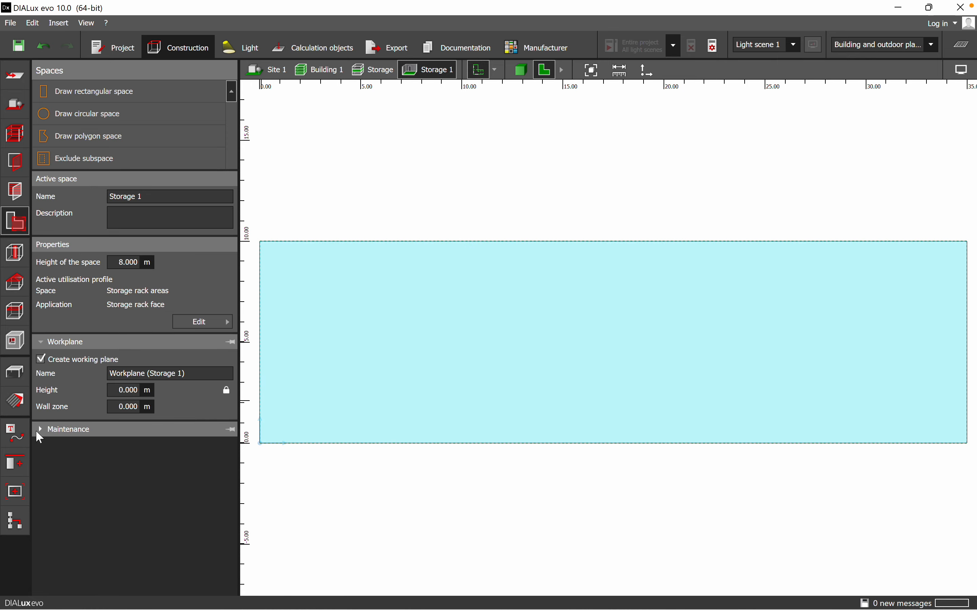
{"action": "left_click", "coordinate": [40, 430]}
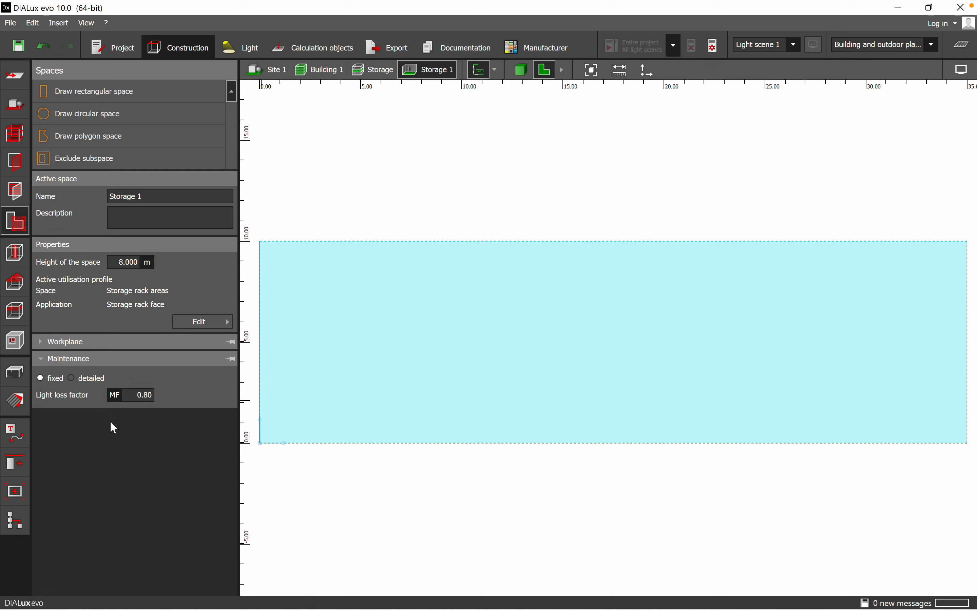
{"action": "left_click", "coordinate": [71, 377]}
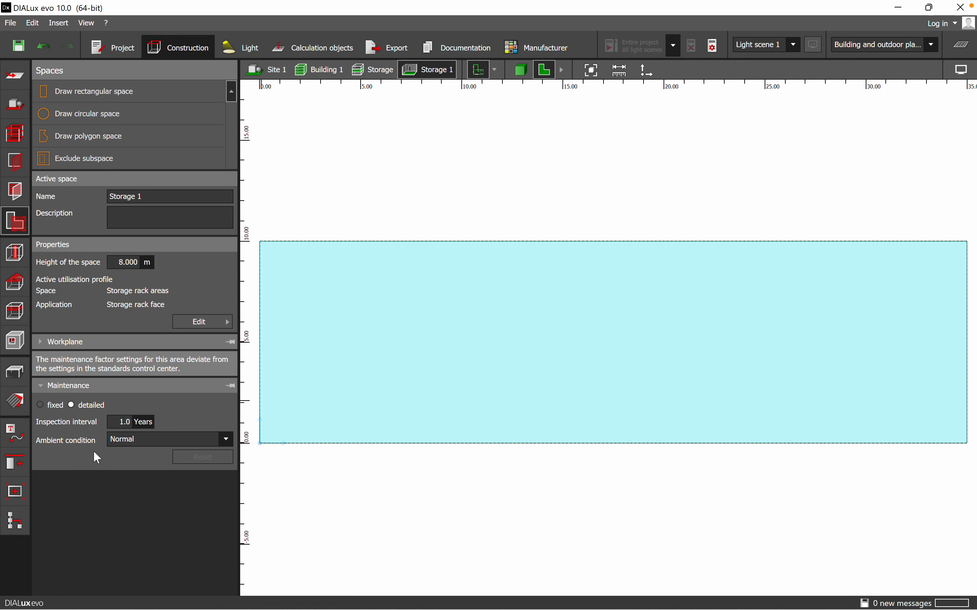
{"action": "left_click", "coordinate": [40, 405]}
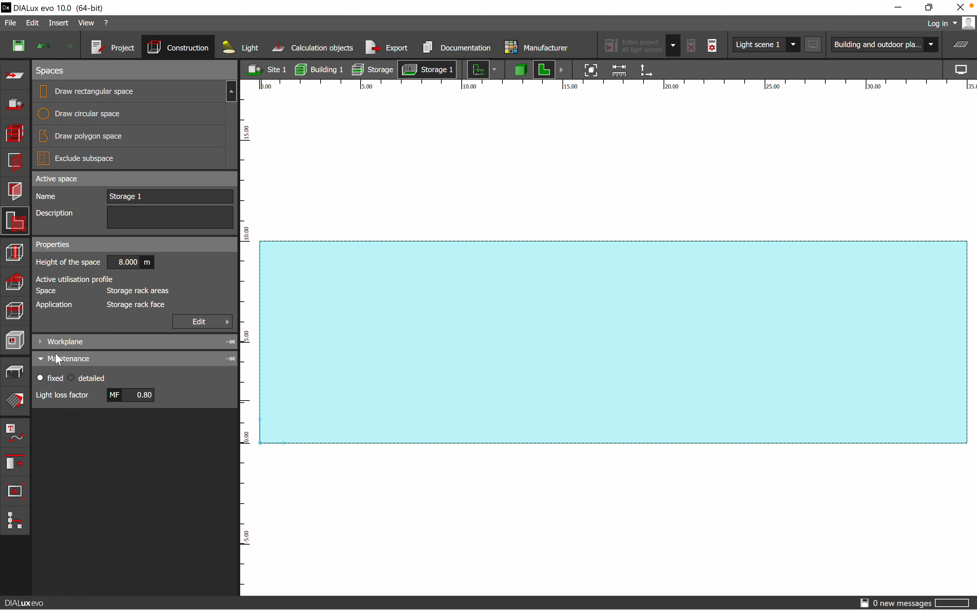
{"action": "left_click", "coordinate": [41, 359]}
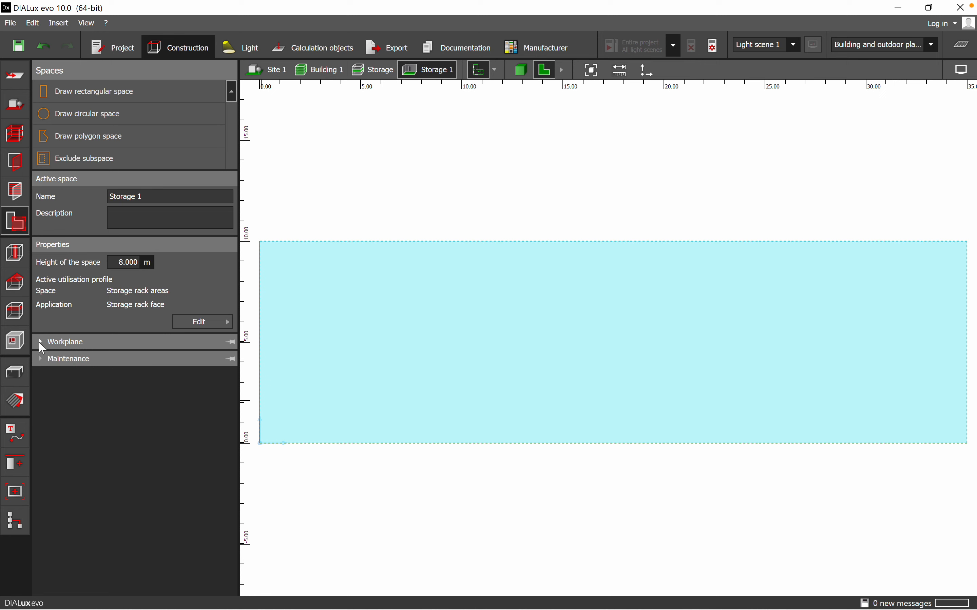
Step: Review the workplane settings and the utilisation profile of Storage 1, including illuminance, glare, use times and maintenance values
{"action": "left_click", "coordinate": [41, 343]}
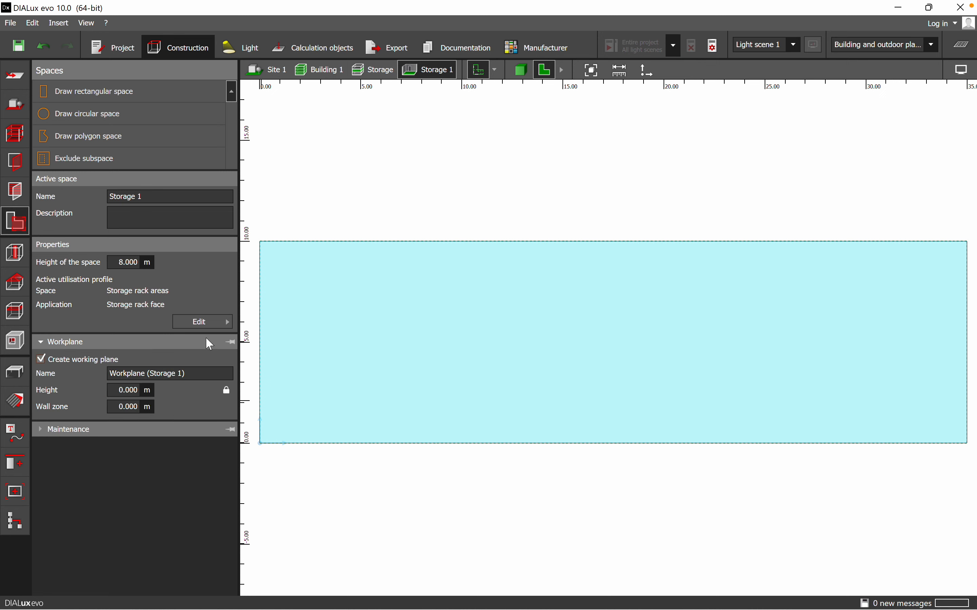
{"action": "left_click", "coordinate": [223, 323]}
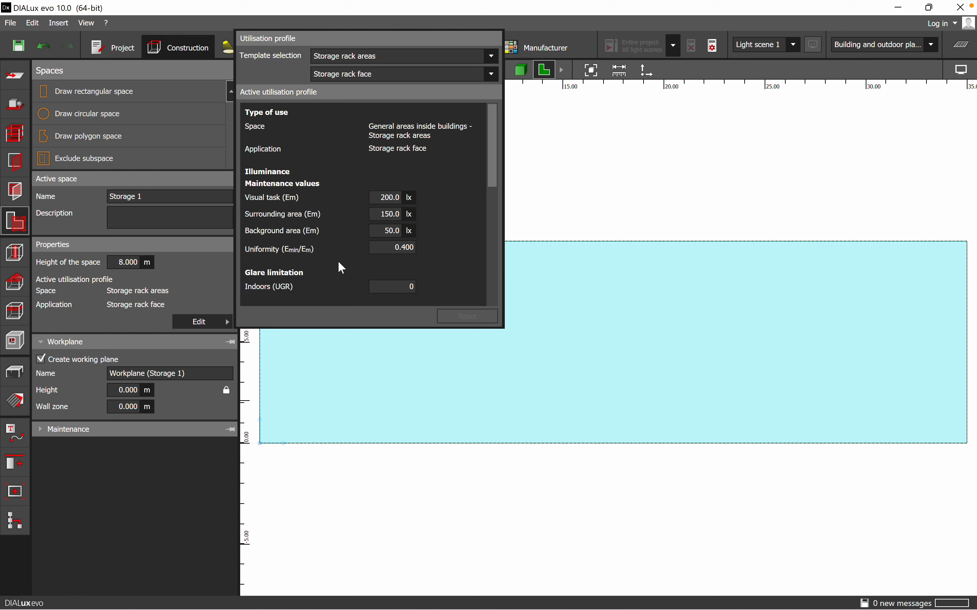
{"action": "scroll", "coordinate": [447, 263], "scroll_direction": "down", "scroll_amount": 3}
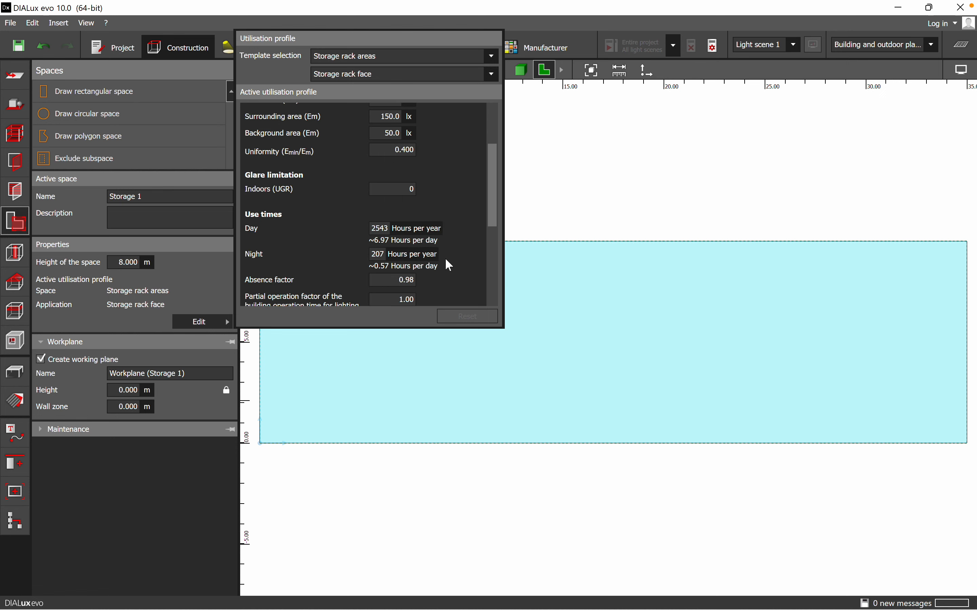
{"action": "scroll", "coordinate": [461, 198], "scroll_direction": "up", "scroll_amount": 1}
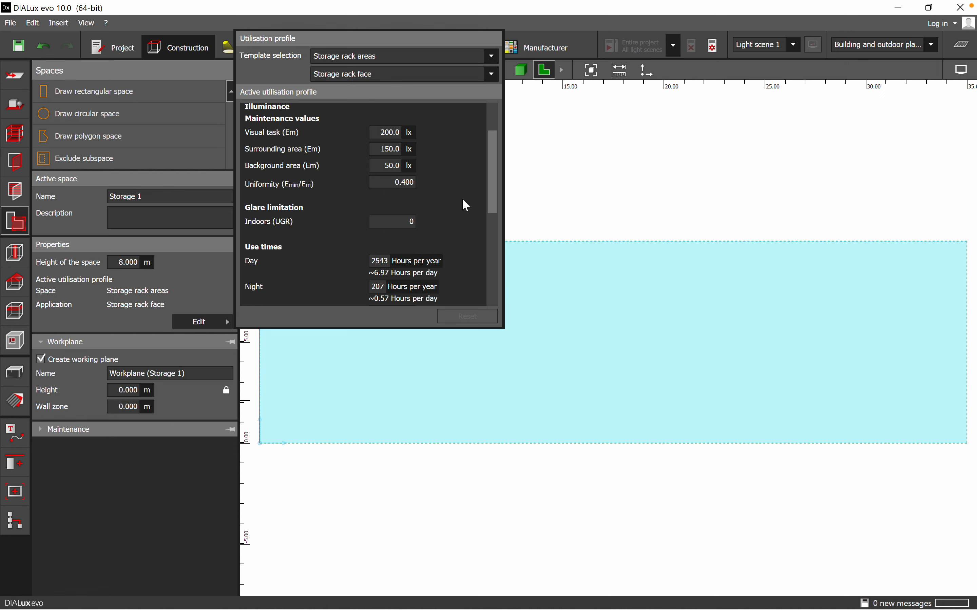
{"action": "scroll", "coordinate": [461, 199], "scroll_direction": "down", "scroll_amount": 2}
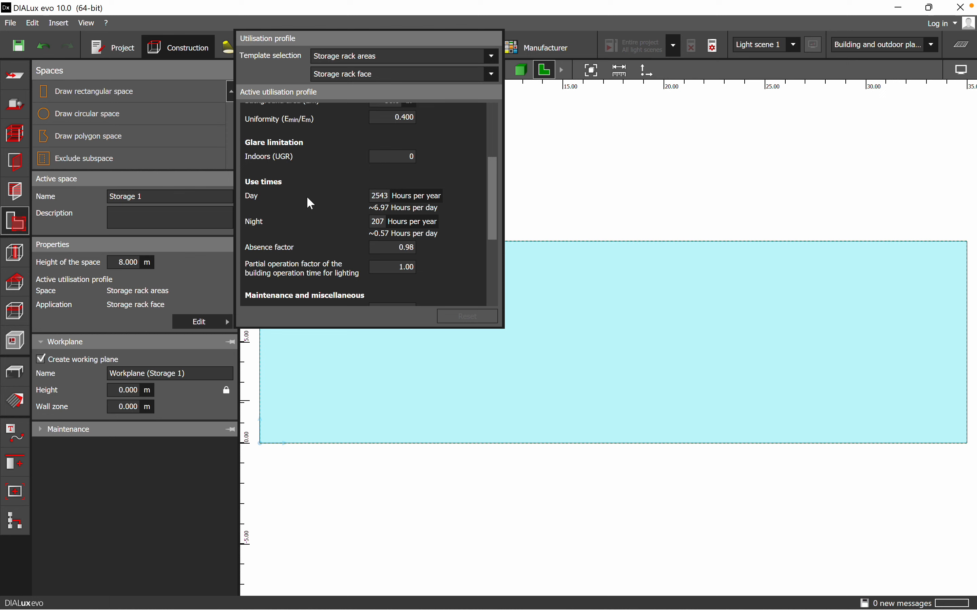
{"action": "scroll", "coordinate": [307, 199], "scroll_direction": "down", "scroll_amount": 2}
{"action": "scroll", "coordinate": [307, 199], "scroll_direction": "up", "scroll_amount": 1}
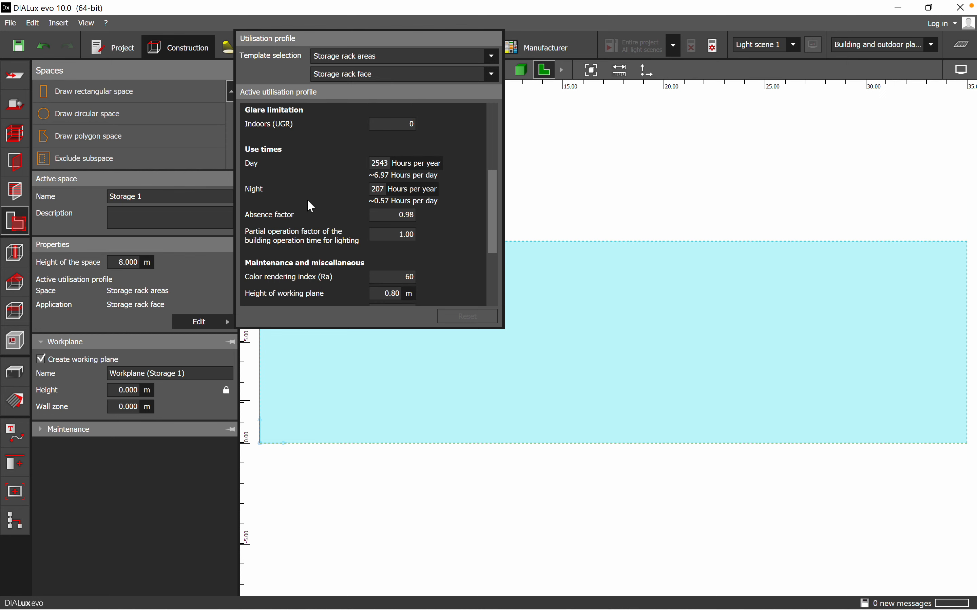
{"action": "scroll", "coordinate": [311, 207], "scroll_direction": "down", "scroll_amount": 3}
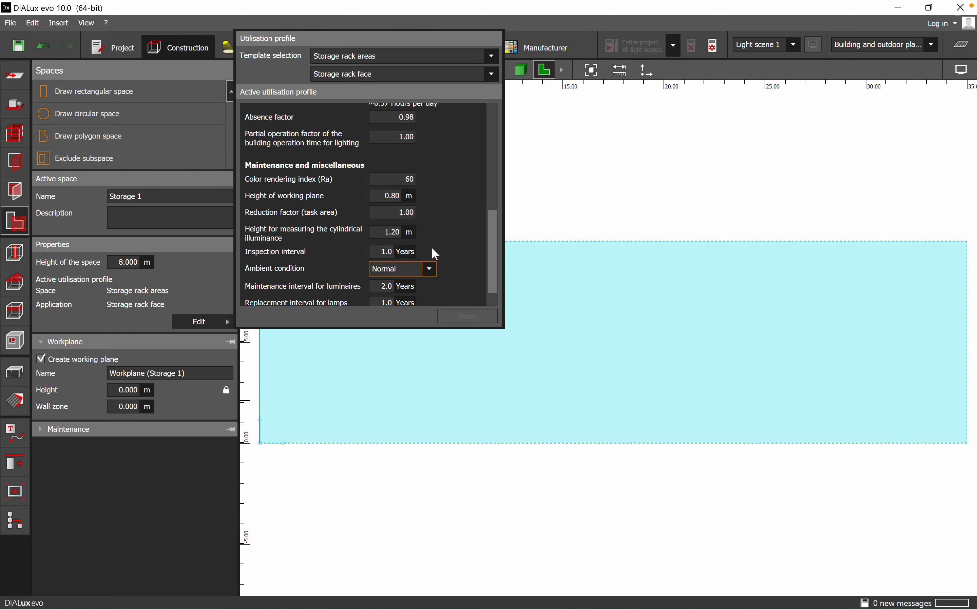
Step: Recheck the storage rack face profile from its maintenance values back to the type of use and illuminance values, and close it
{"action": "scroll", "coordinate": [338, 167], "scroll_direction": "up", "scroll_amount": 1}
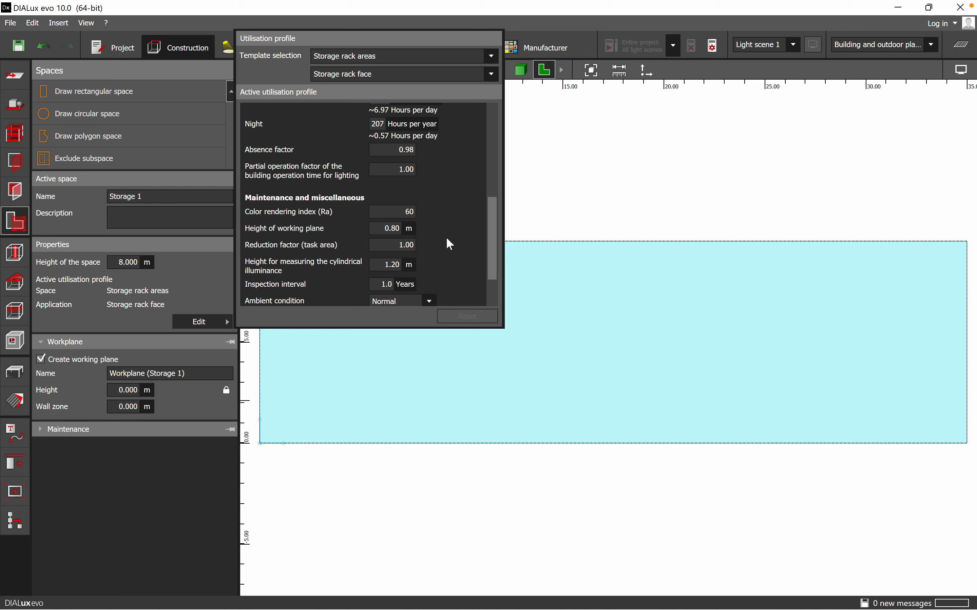
{"action": "scroll", "coordinate": [446, 236], "scroll_direction": "down", "scroll_amount": 2}
{"action": "scroll", "coordinate": [448, 242], "scroll_direction": "up", "scroll_amount": 4}
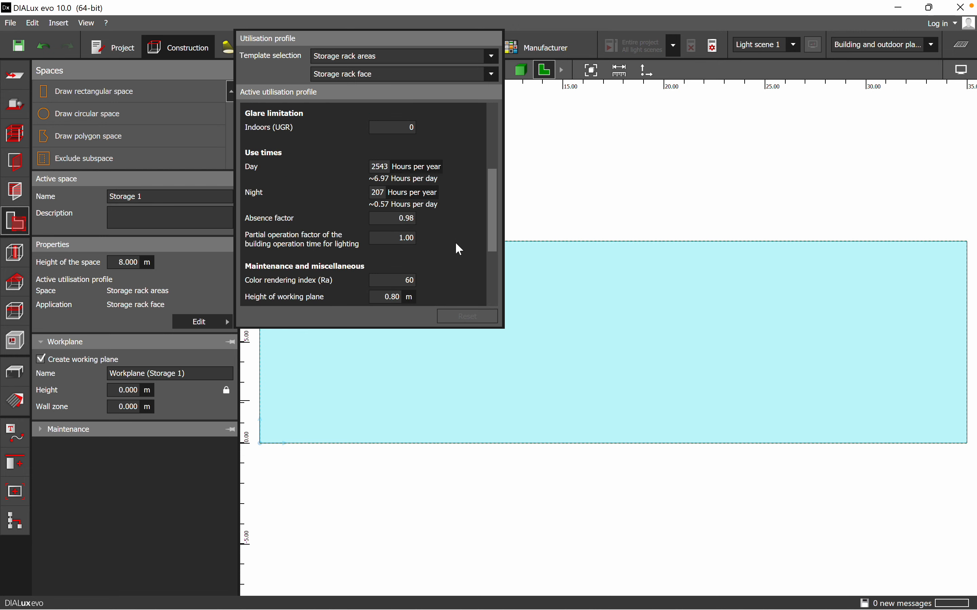
{"action": "scroll", "coordinate": [456, 242], "scroll_direction": "up", "scroll_amount": 4}
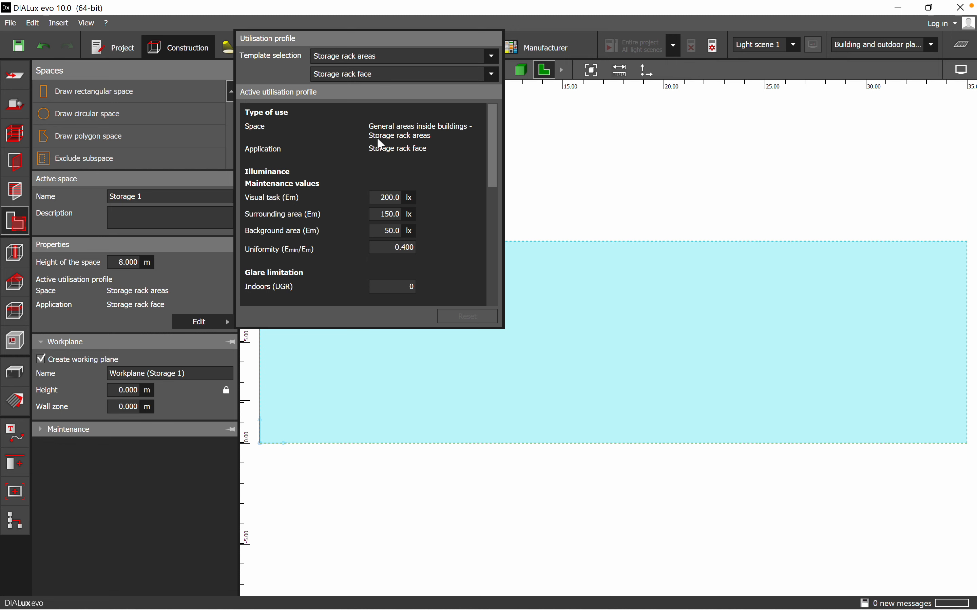
{"action": "left_click", "coordinate": [589, 195]}
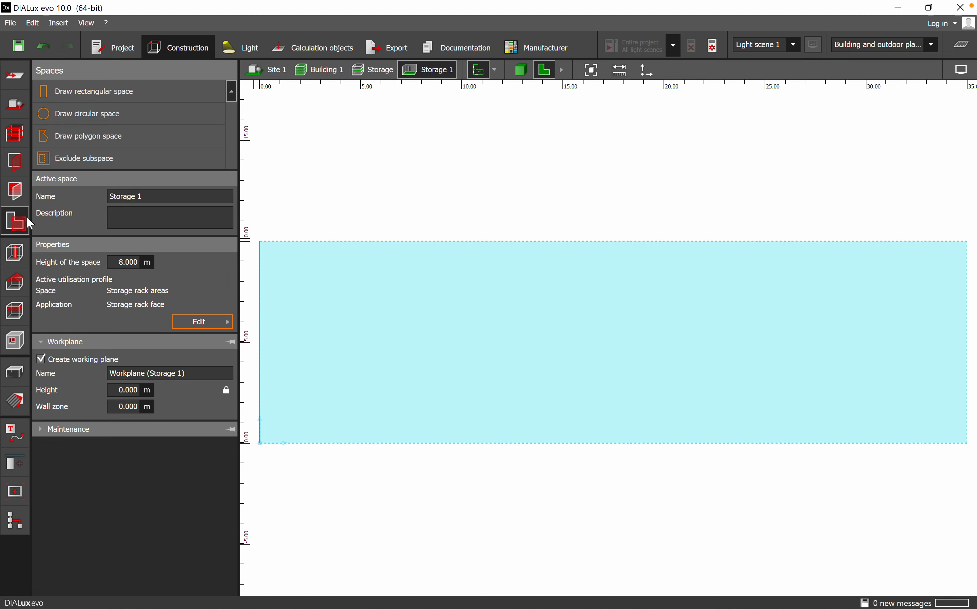
Step: Make the standard window 1.2 m wide and 2.1 m high the active aperture and show the Storage storey's plan
{"action": "left_click", "coordinate": [14, 197]}
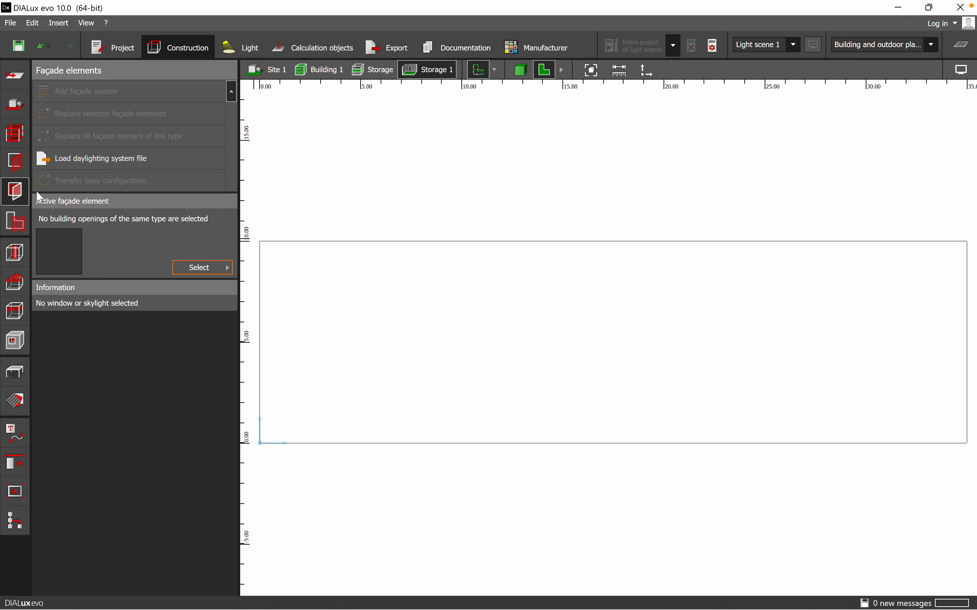
{"action": "left_click", "coordinate": [16, 163]}
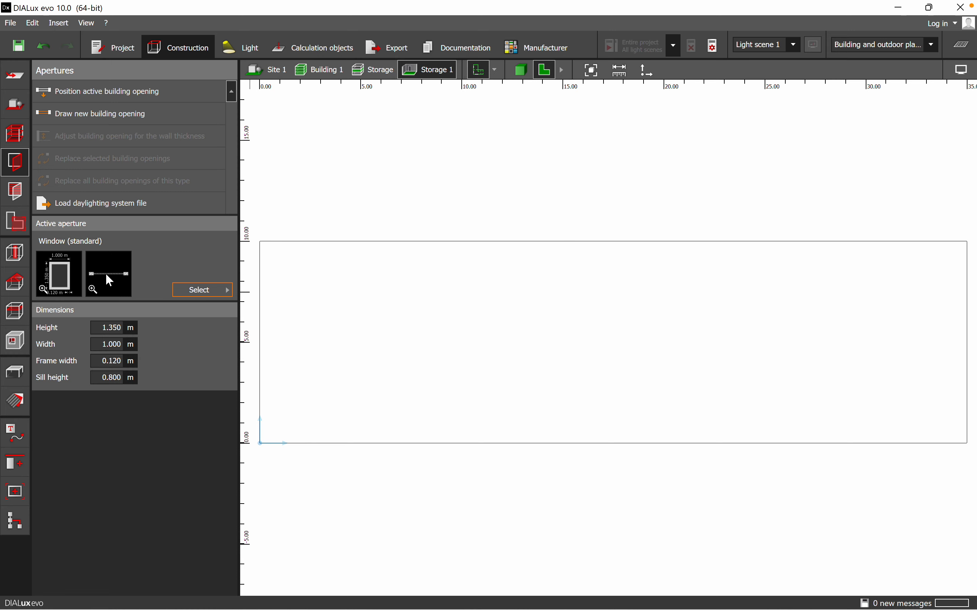
{"action": "left_click", "coordinate": [206, 293]}
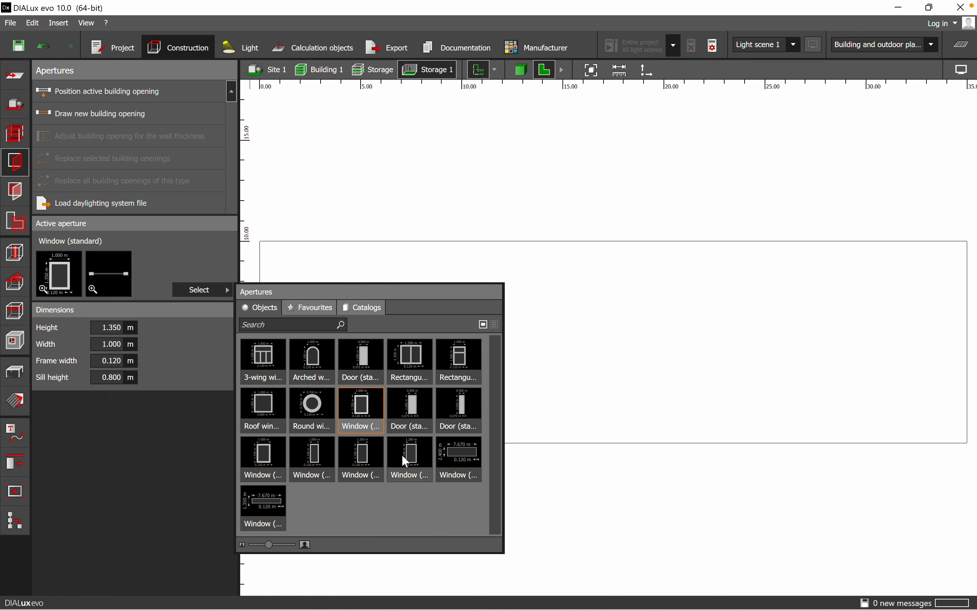
{"action": "left_click", "coordinate": [411, 455]}
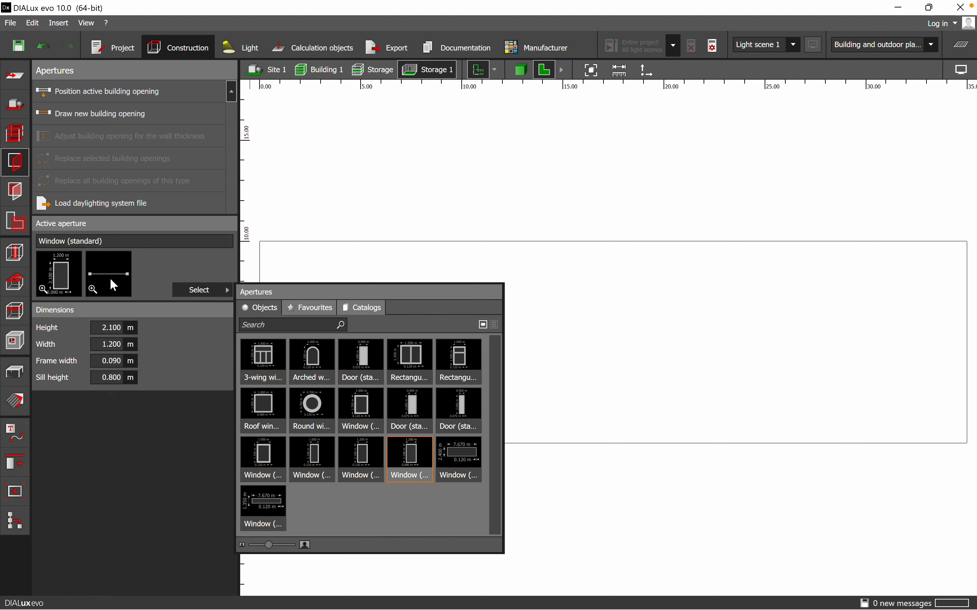
{"action": "left_click", "coordinate": [60, 274]}
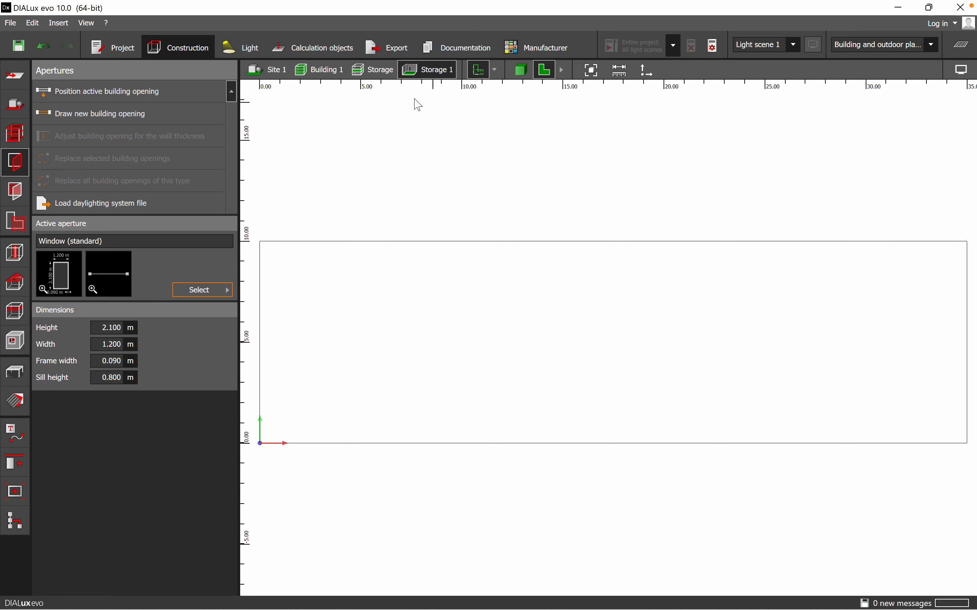
{"action": "left_click", "coordinate": [388, 77]}
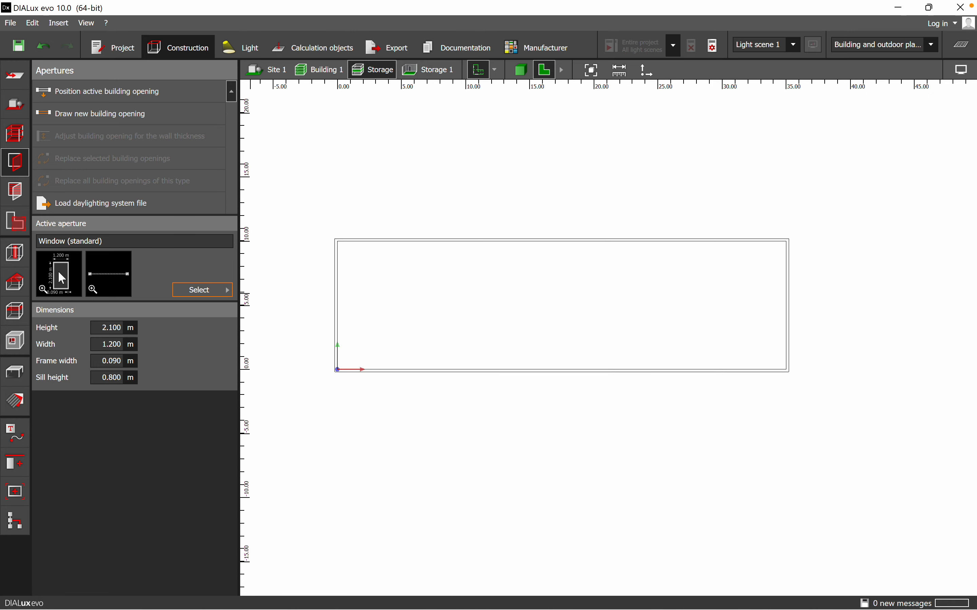
{"action": "left_click", "coordinate": [205, 292]}
{"action": "left_click", "coordinate": [420, 467]}
Step: Draw a window opening about 5.2 m wide in the upper long wall, starting about 1 m from the left inner corner
{"action": "scroll", "coordinate": [386, 266], "scroll_direction": "up", "scroll_amount": 5}
{"action": "middle_click_drag", "start_coordinate": [384, 261], "coordinate": [503, 271]}
{"action": "scroll", "coordinate": [492, 240], "scroll_direction": "down", "scroll_amount": 1}
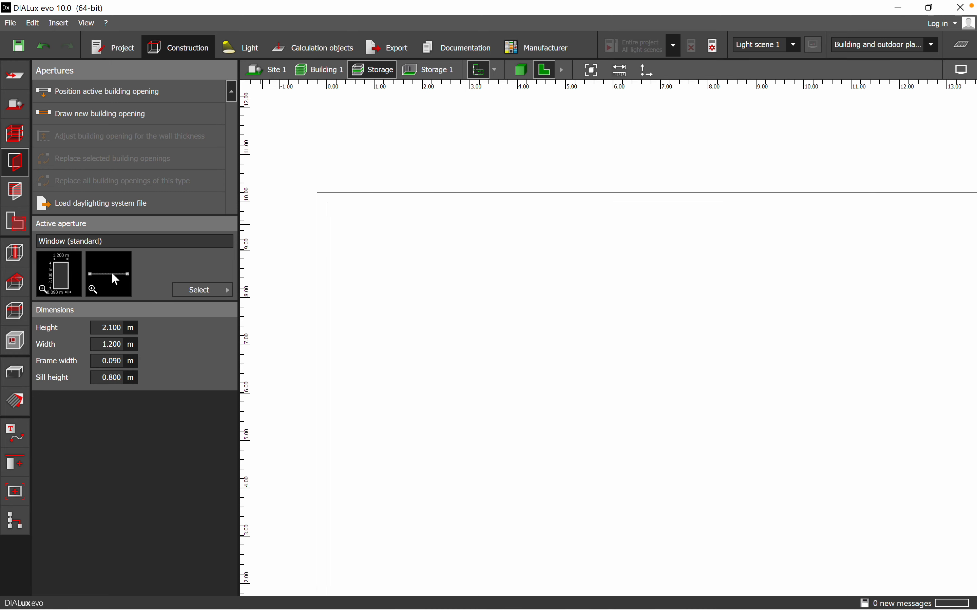
{"action": "left_click", "coordinate": [97, 93]}
{"action": "key", "text": "Escape"}
{"action": "left_click", "coordinate": [155, 95]}
{"action": "left_click", "coordinate": [103, 115]}
{"action": "left_click", "coordinate": [376, 203]}
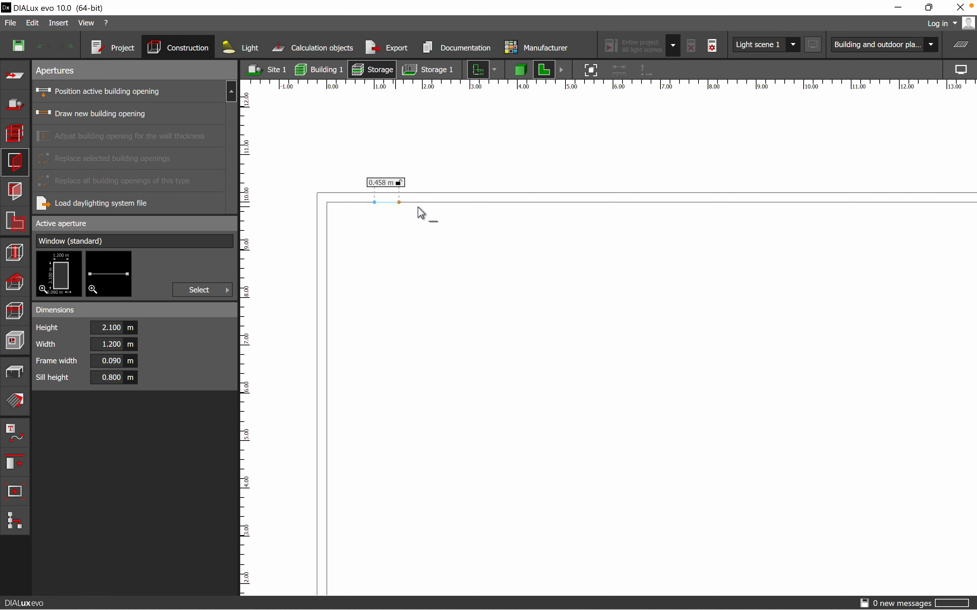
{"action": "left_click", "coordinate": [625, 228]}
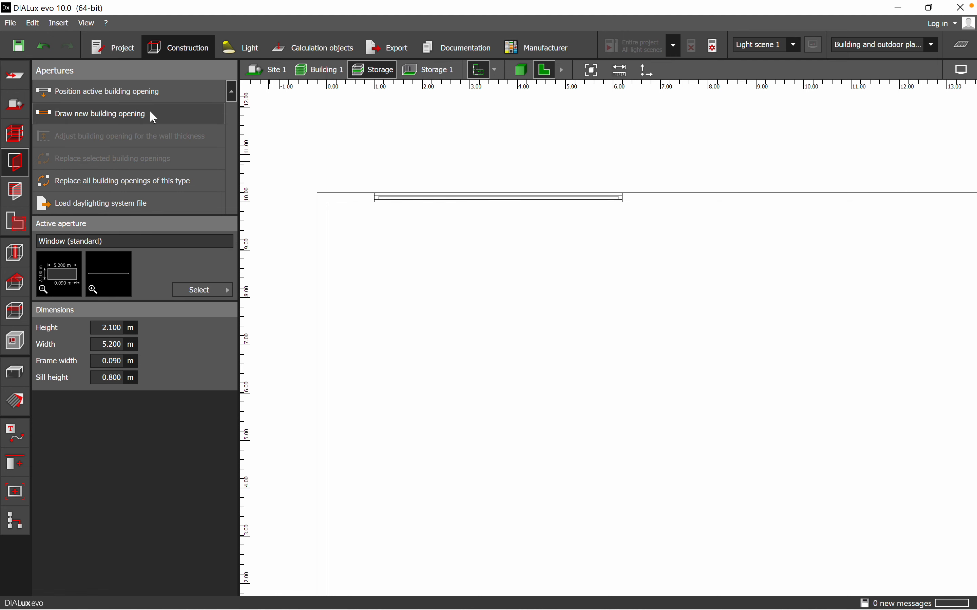
Step: Set the drawn window's height to 2.5 m and its width to 6.2 m
{"action": "left_click", "coordinate": [520, 69]}
{"action": "middle_click_drag", "start_coordinate": [564, 479], "coordinate": [783, 398]}
{"action": "left_click", "coordinate": [543, 72]}
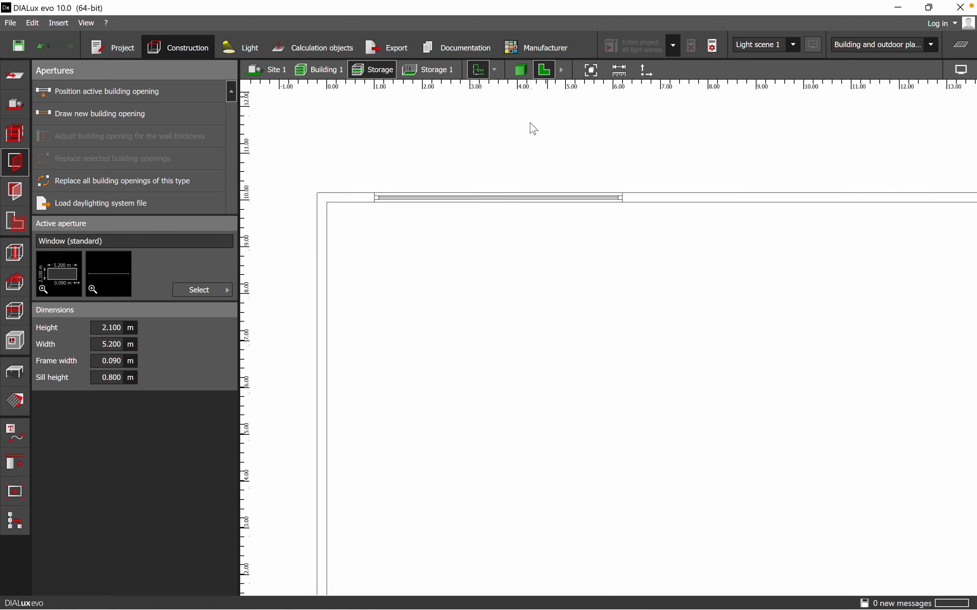
{"action": "left_click", "coordinate": [438, 199]}
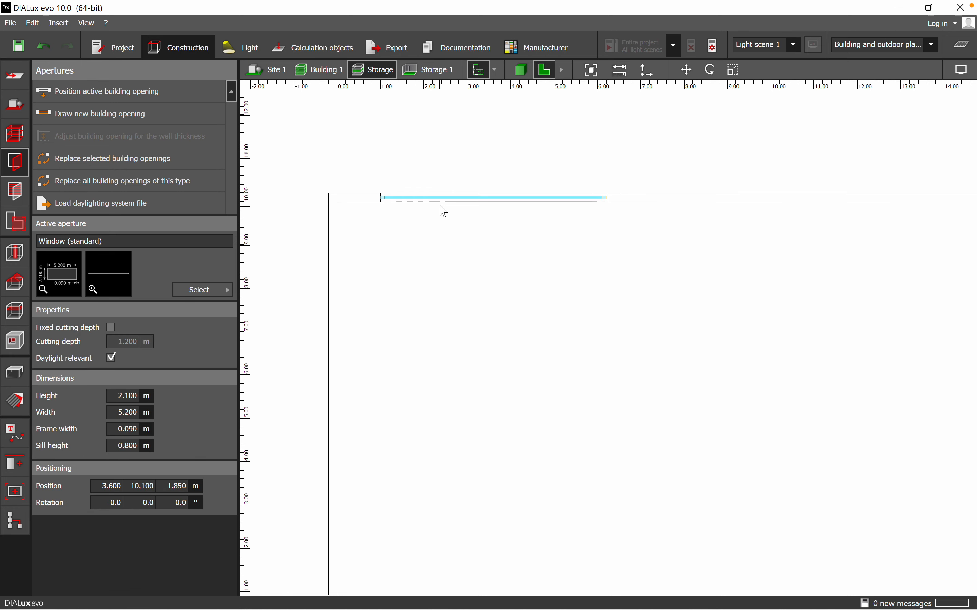
{"action": "left_click", "coordinate": [128, 396]}
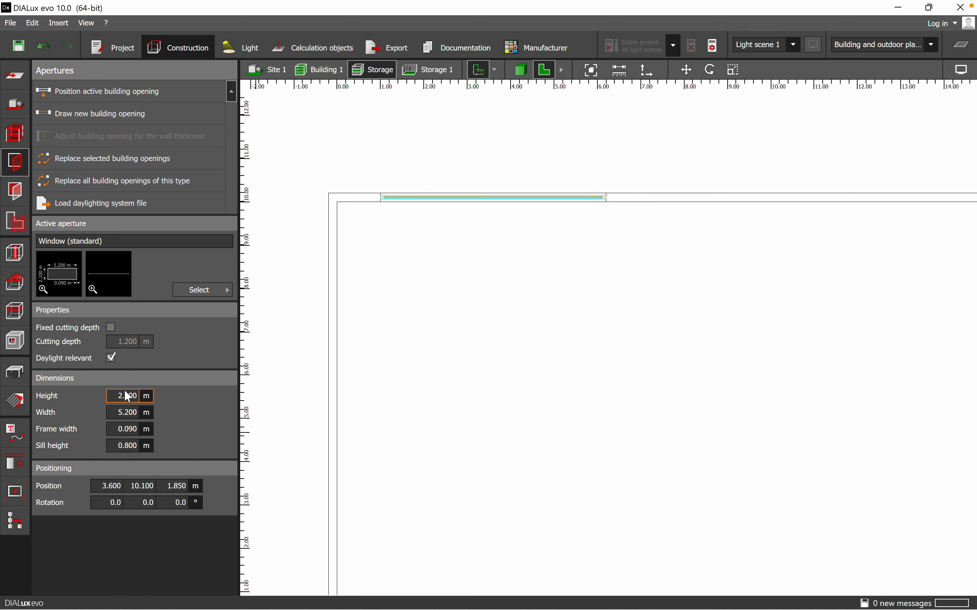
{"action": "key", "text": "BackSpace"}
{"action": "type", "text": "5"}
{"action": "left_click", "coordinate": [130, 412]}
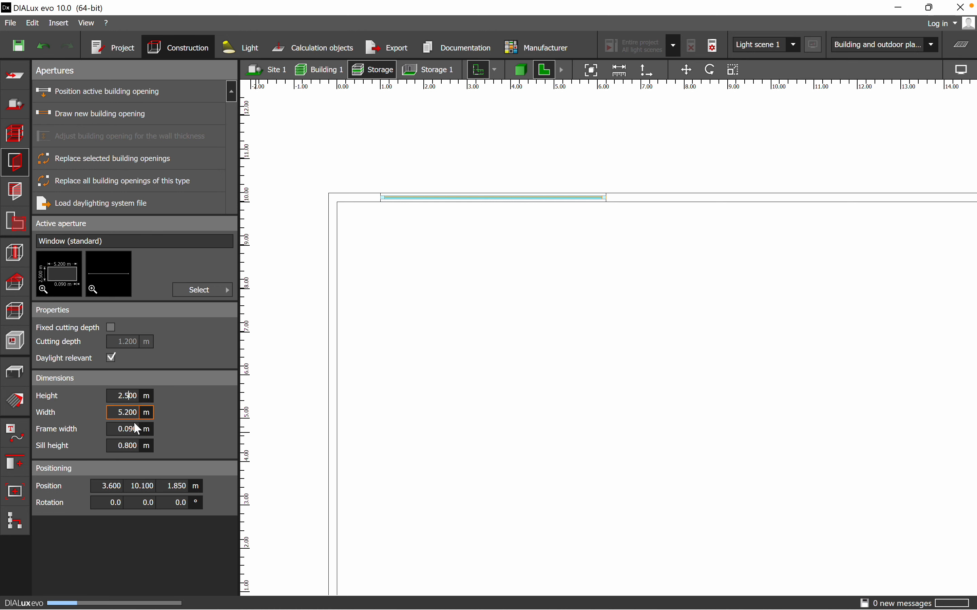
{"action": "left_click", "coordinate": [126, 417]}
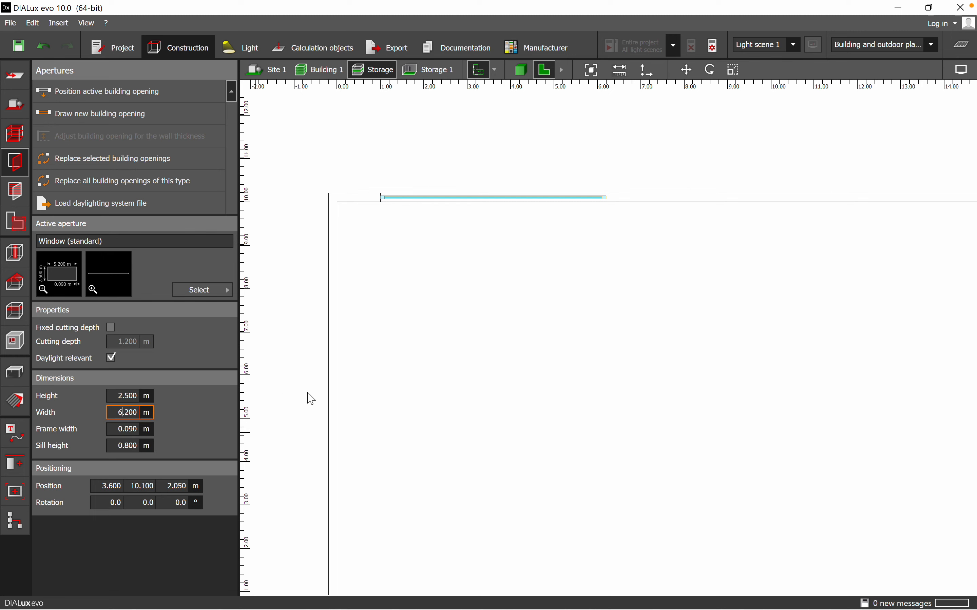
{"action": "left_click", "coordinate": [404, 153]}
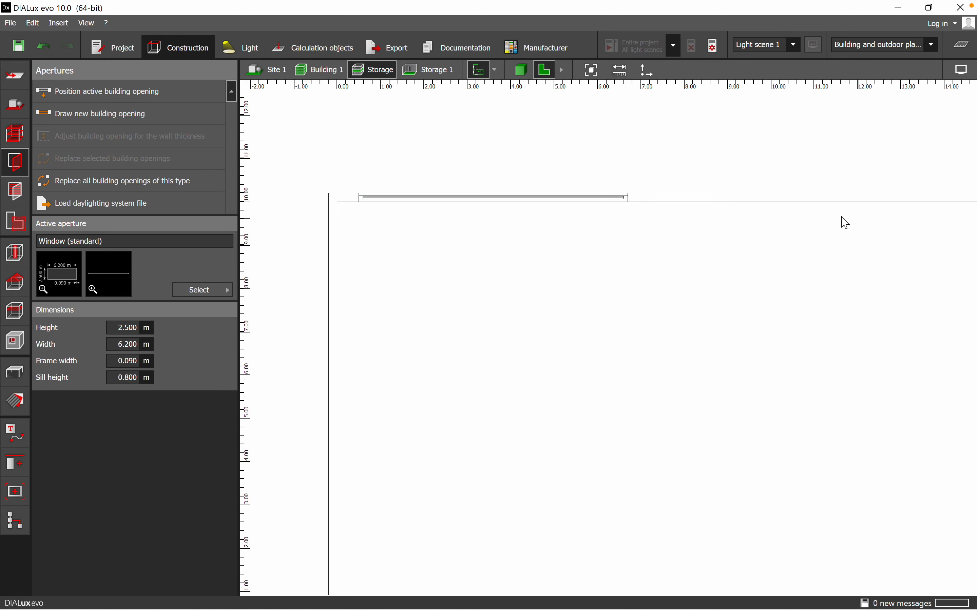
Step: Try to draw a second window opening in the same long wall, to the right of the first window
{"action": "scroll", "coordinate": [683, 323], "scroll_direction": "down", "scroll_amount": 6}
{"action": "scroll", "coordinate": [724, 331], "scroll_direction": "up", "scroll_amount": 1}
{"action": "middle_click_drag", "start_coordinate": [716, 325], "coordinate": [563, 318]}
{"action": "scroll", "coordinate": [567, 323], "scroll_direction": "down", "scroll_amount": 1}
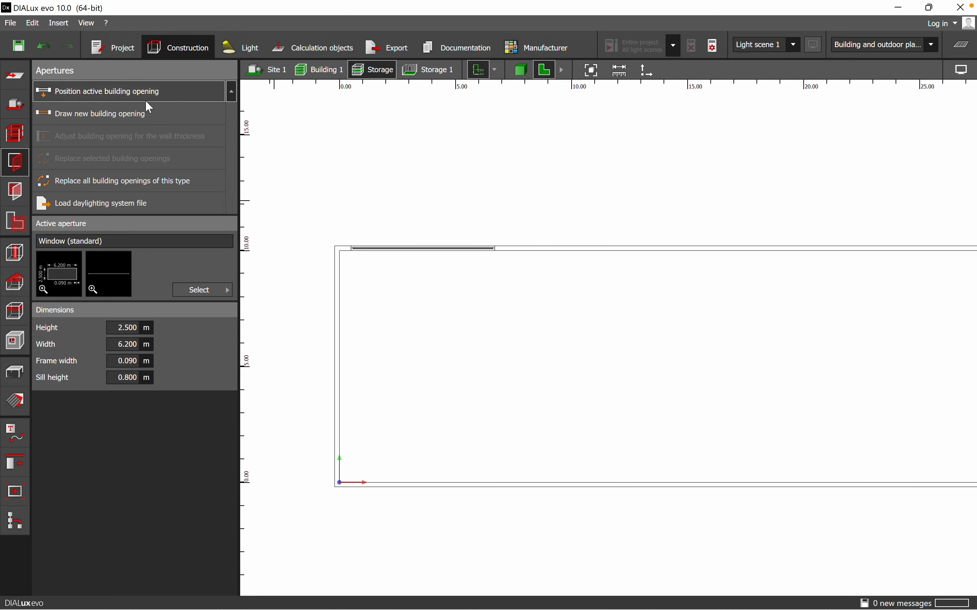
{"action": "left_click", "coordinate": [121, 114]}
{"action": "left_click", "coordinate": [589, 254]}
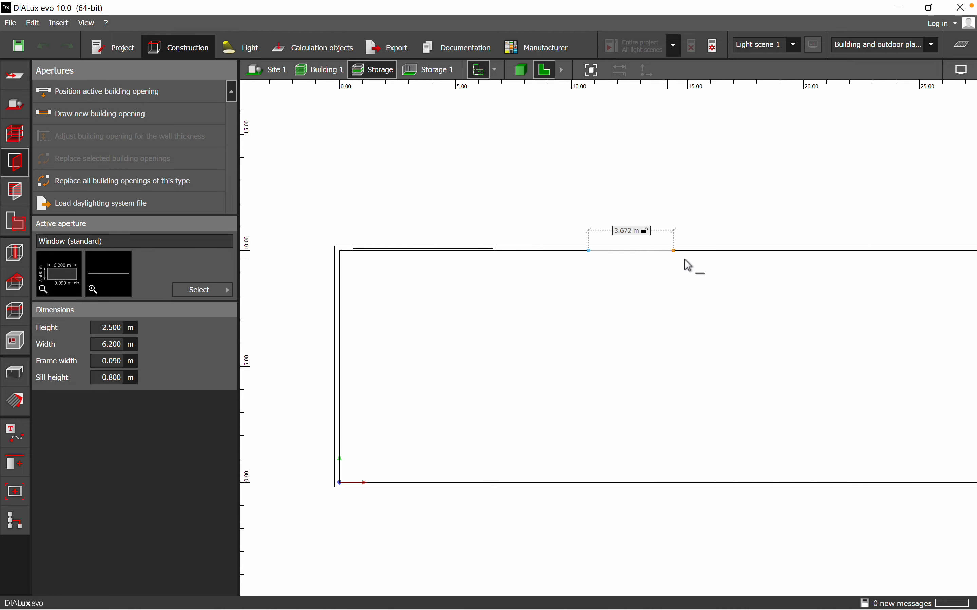
{"action": "left_click", "coordinate": [731, 262]}
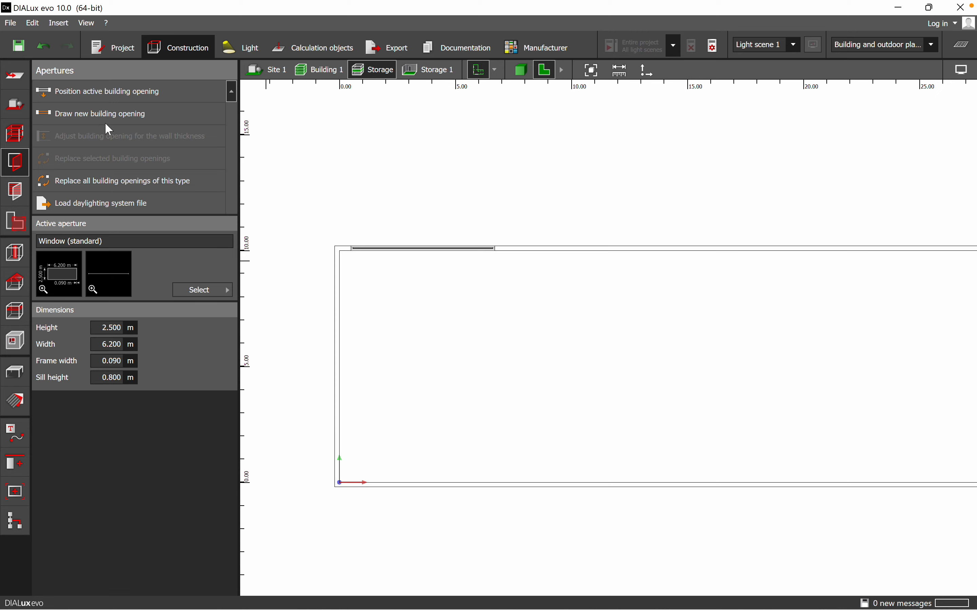
{"action": "left_click", "coordinate": [102, 93]}
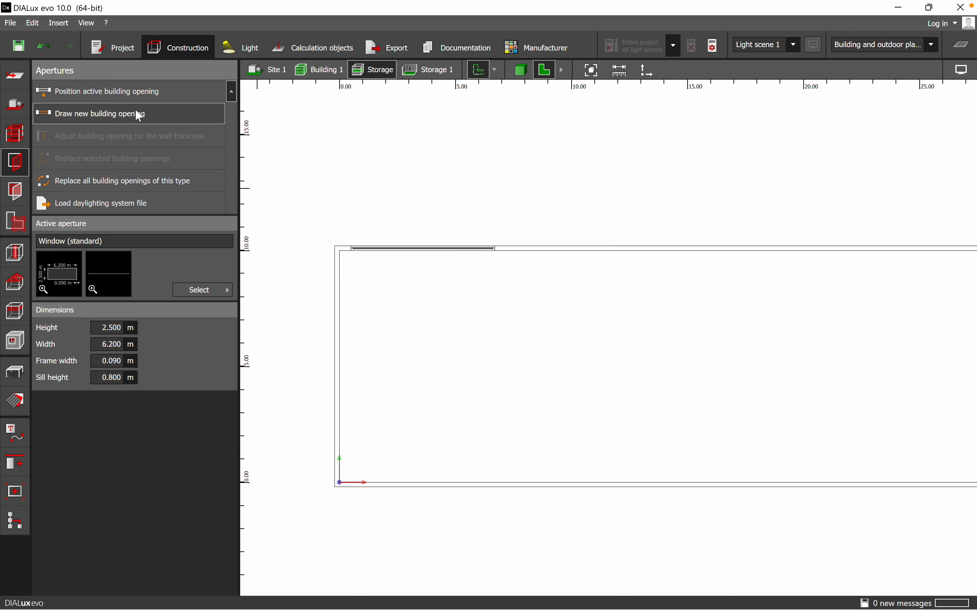
Step: Copy the 6.2 m window and paste two copies along the same wall, centred at about x 15.3 m and 27.2 m
{"action": "left_click", "coordinate": [384, 251]}
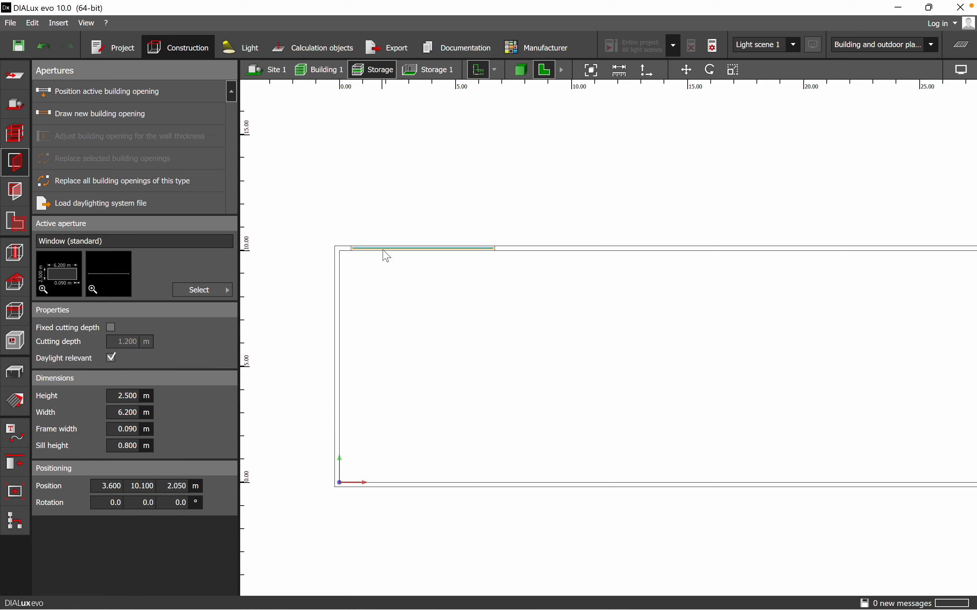
{"action": "right_click", "coordinate": [384, 252]}
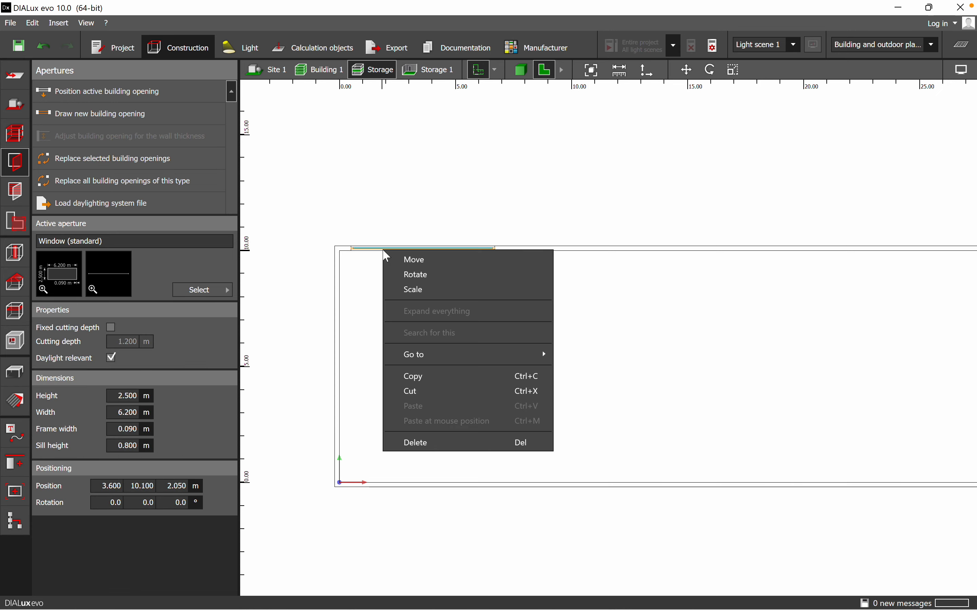
{"action": "left_click", "coordinate": [428, 376]}
{"action": "right_click", "coordinate": [694, 250]}
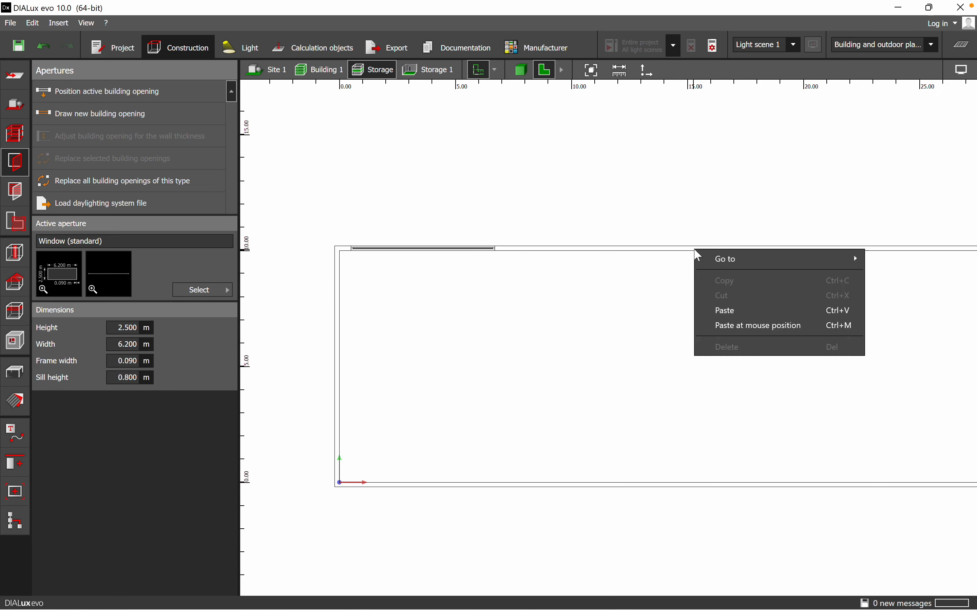
{"action": "left_click", "coordinate": [746, 325]}
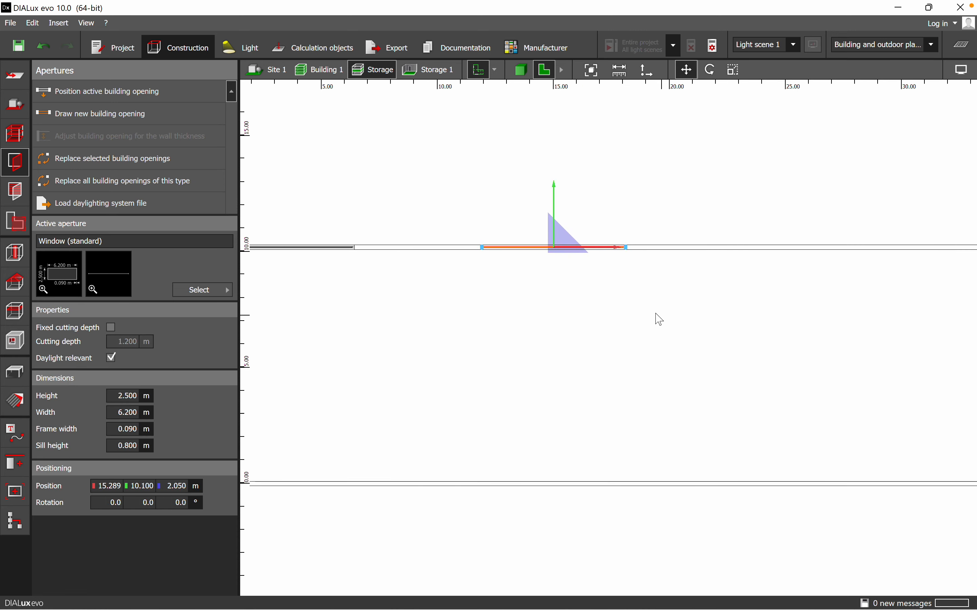
{"action": "right_click", "coordinate": [748, 253]}
{"action": "left_click", "coordinate": [795, 328]}
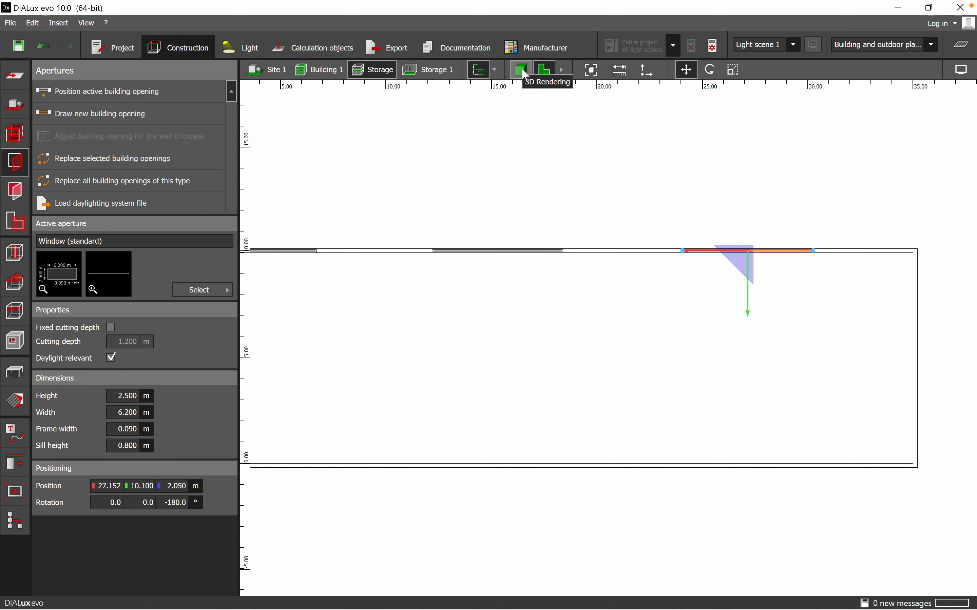
Step: Examine the wall's windows in 3D from outside and inside, for the Storage 1 space and the Storage storey
{"action": "left_click", "coordinate": [422, 77]}
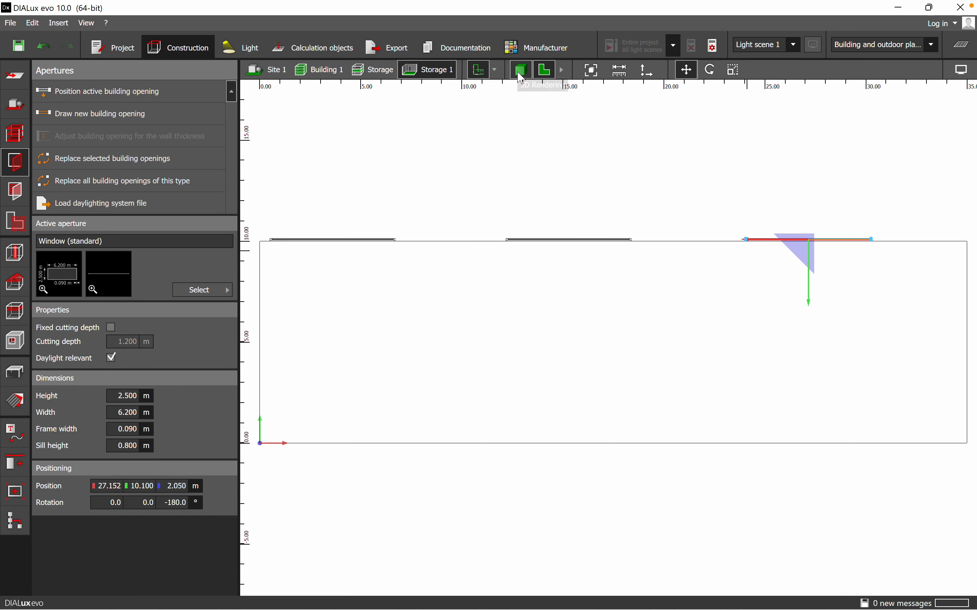
{"action": "left_click", "coordinate": [520, 71]}
{"action": "right_click_drag", "start_coordinate": [517, 151], "coordinate": [698, 401]}
{"action": "left_click", "coordinate": [665, 473]}
{"action": "left_click", "coordinate": [386, 76]}
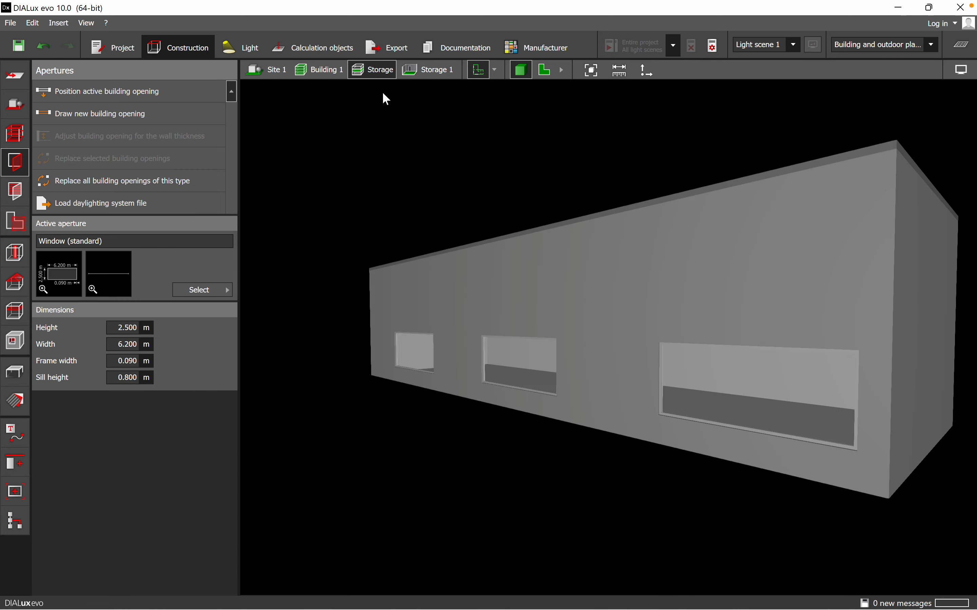
{"action": "left_click_drag", "start_coordinate": [469, 434], "coordinate": [246, 382]}
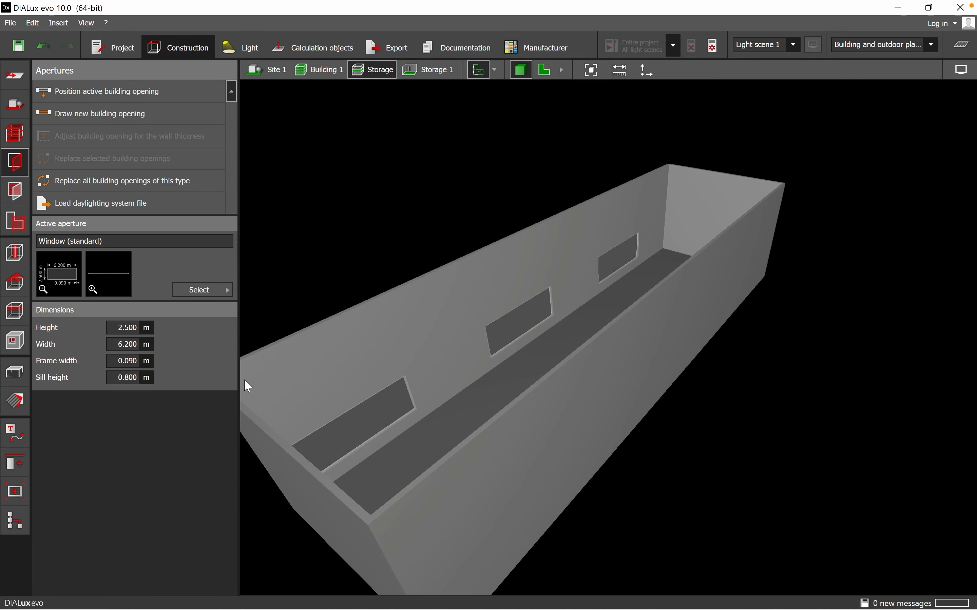
Step: Make the standard door 0.9 m wide and 2 m high the active aperture and return to the storey's floor plan
{"action": "left_click", "coordinate": [207, 289]}
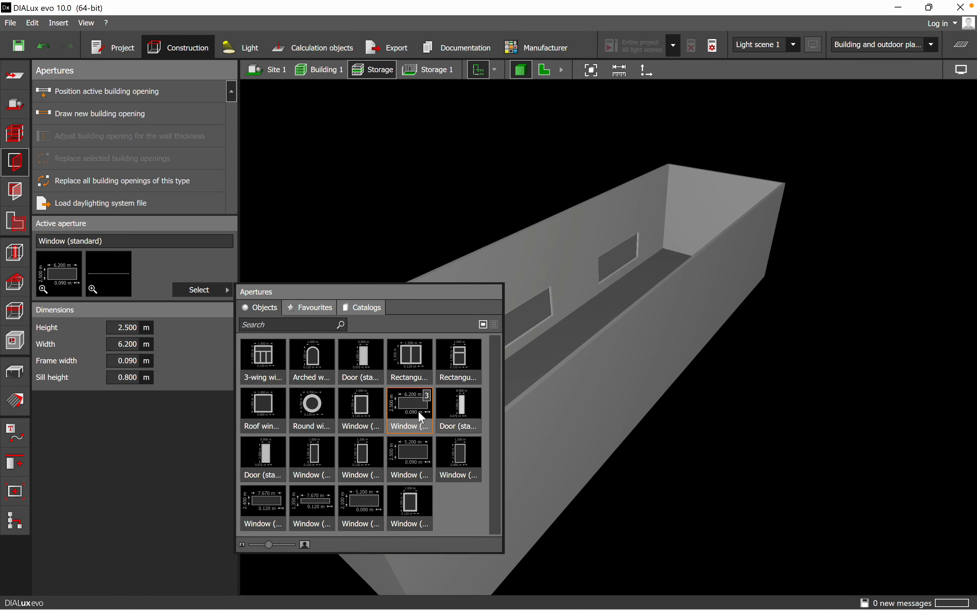
{"action": "left_click", "coordinate": [365, 358]}
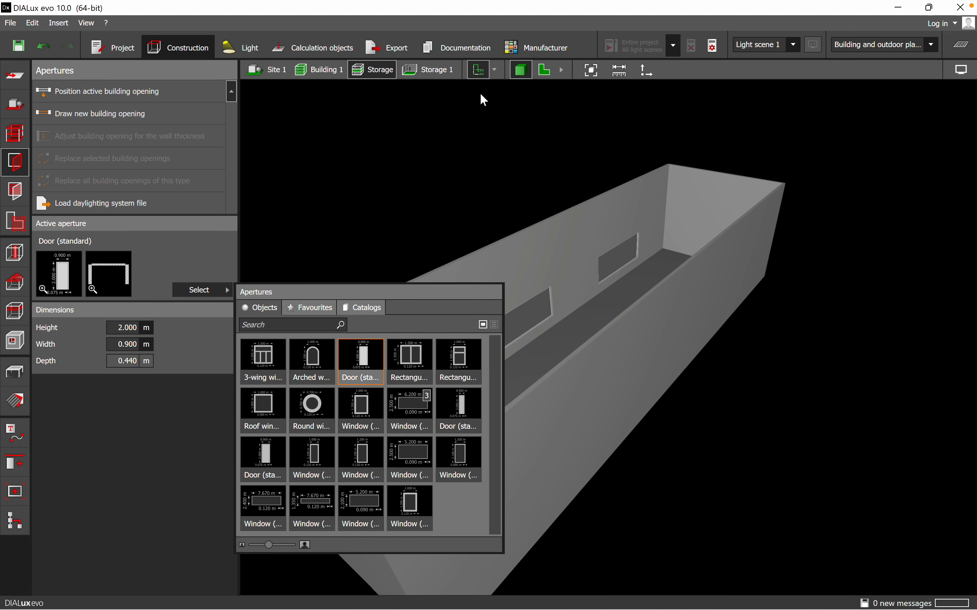
{"action": "left_click", "coordinate": [544, 70]}
{"action": "scroll", "coordinate": [606, 340], "scroll_direction": "up", "scroll_amount": 3}
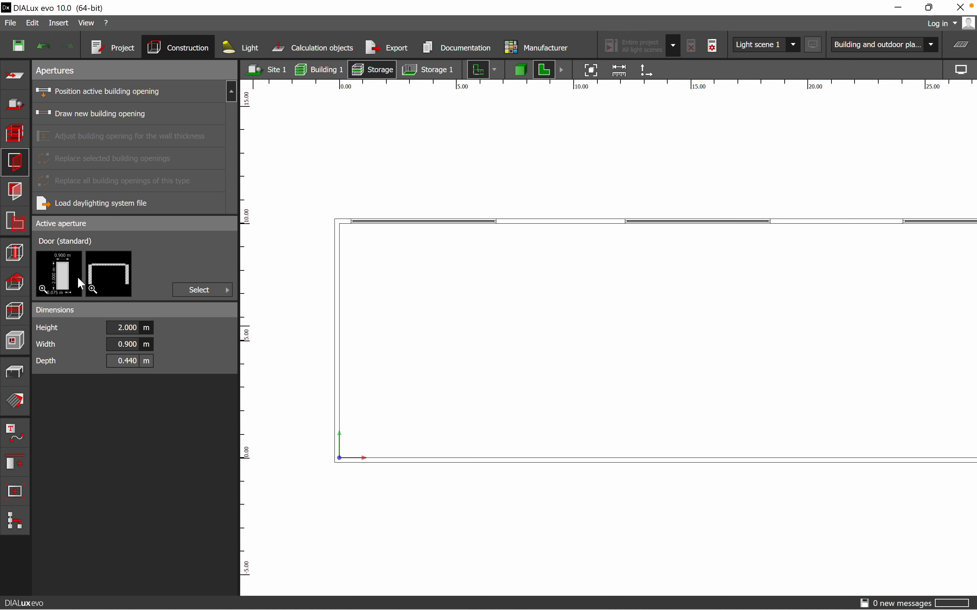
{"action": "left_click", "coordinate": [541, 336]}
{"action": "scroll", "coordinate": [555, 377], "scroll_direction": "down", "scroll_amount": 3}
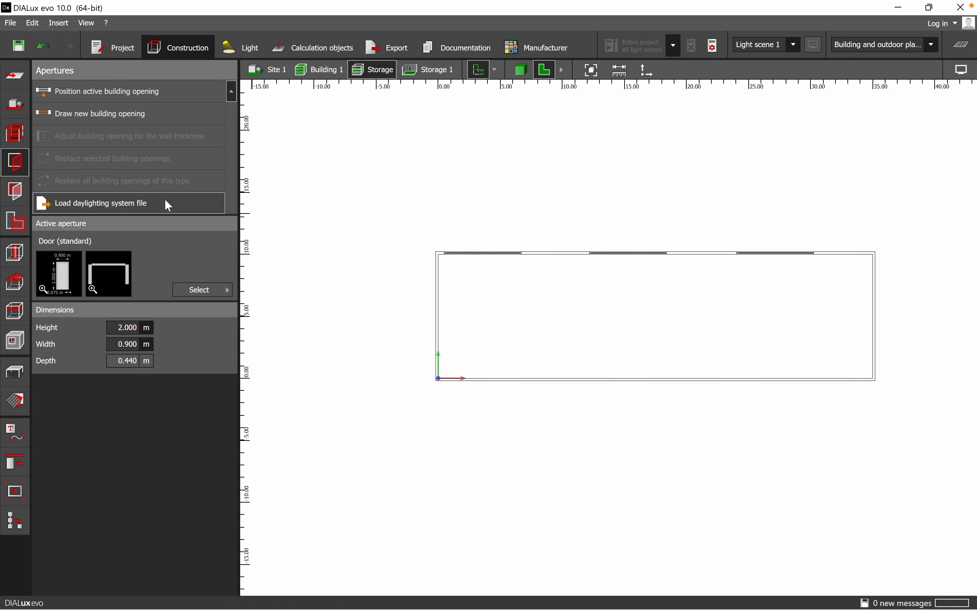
Step: Draw a standard door opening about 1 m wide in the short wall at x 0, near the windowed wall, and set its width to 1.00 m
{"action": "left_click", "coordinate": [136, 123]}
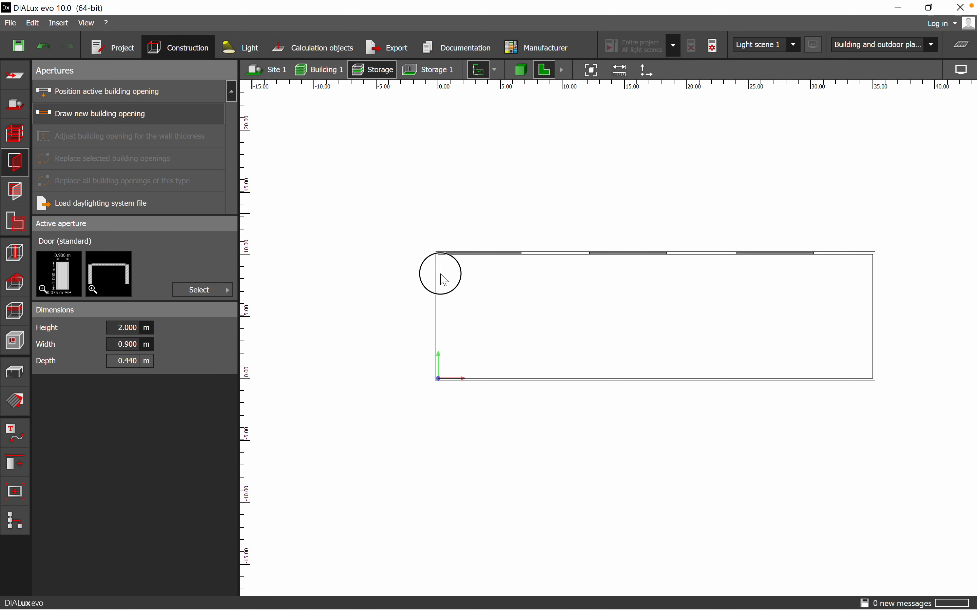
{"action": "left_click_drag", "start_coordinate": [441, 282], "coordinate": [441, 283]}
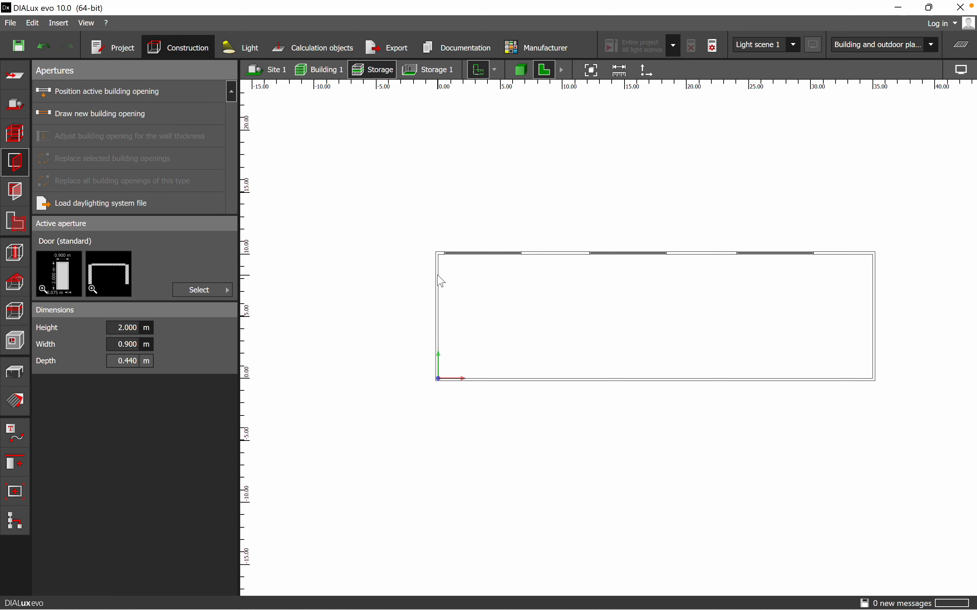
{"action": "scroll", "coordinate": [441, 279], "scroll_direction": "up", "scroll_amount": 5}
{"action": "left_click", "coordinate": [147, 117]}
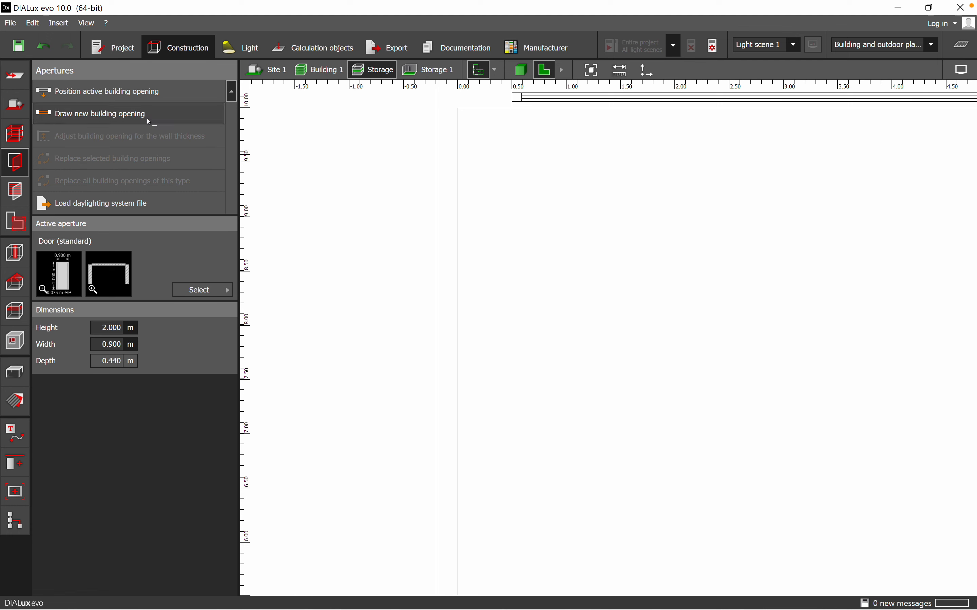
{"action": "left_click", "coordinate": [458, 161]}
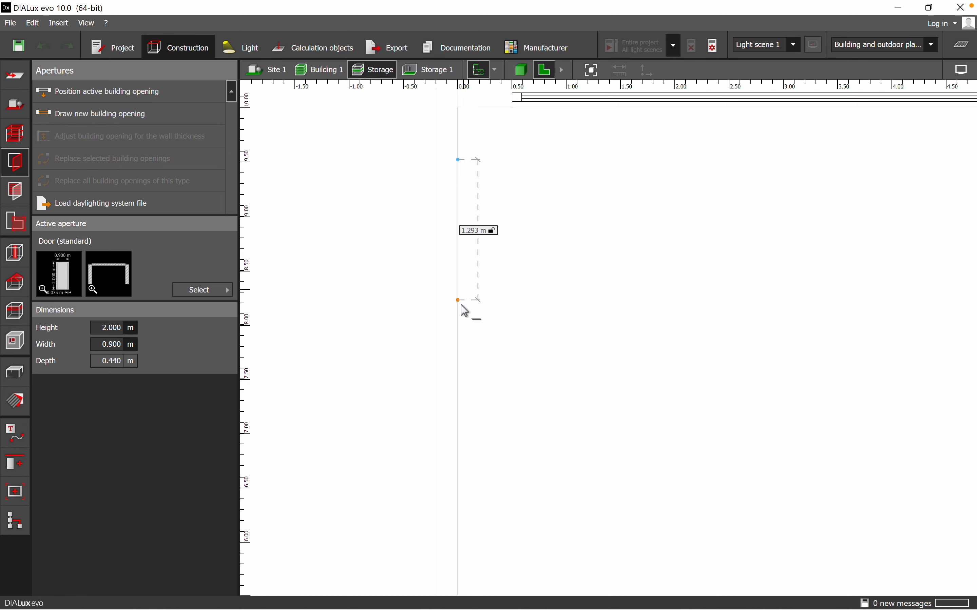
{"action": "left_click", "coordinate": [461, 270]}
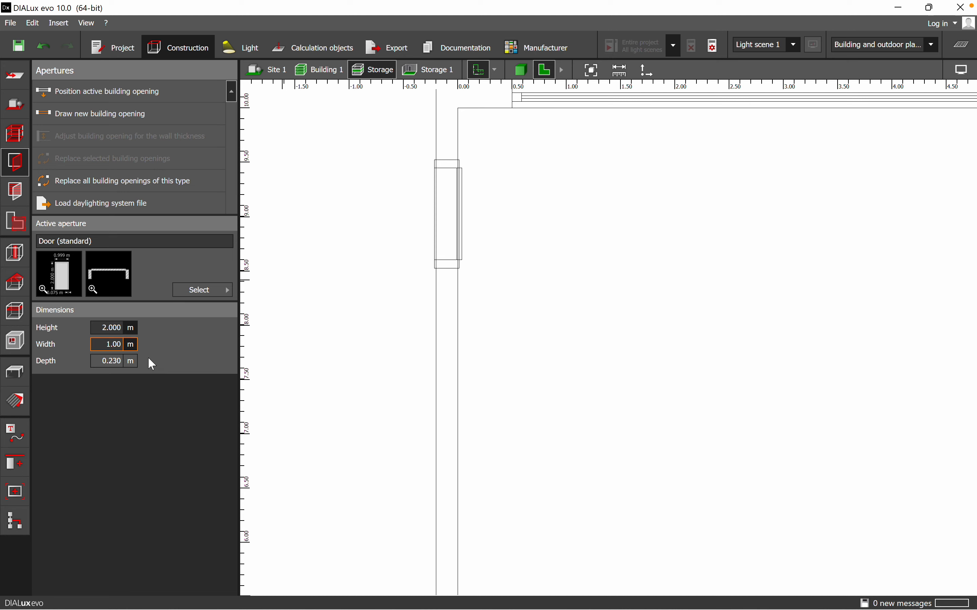
{"action": "left_click", "coordinate": [115, 344]}
{"action": "type", "text": "1.00"}
{"action": "key", "text": "Return"}
Step: Examine the door in the short wall in 3D from several angles and return to the storey's floor plan
{"action": "left_click", "coordinate": [521, 70]}
{"action": "scroll", "coordinate": [545, 323], "scroll_direction": "down", "scroll_amount": 5}
{"action": "right_click_drag", "start_coordinate": [578, 297], "coordinate": [546, 425]}
{"action": "scroll", "coordinate": [531, 393], "scroll_direction": "up", "scroll_amount": 5}
{"action": "scroll", "coordinate": [545, 423], "scroll_direction": "down", "scroll_amount": 5}
{"action": "right_click_drag", "start_coordinate": [514, 461], "coordinate": [577, 456]}
{"action": "scroll", "coordinate": [605, 469], "scroll_direction": "down", "scroll_amount": 3}
{"action": "right_click_drag", "start_coordinate": [642, 485], "coordinate": [583, 420]}
{"action": "left_click", "coordinate": [550, 78]}
Step: Copy the door and paste the copy directly beside it in the short wall, centred at about y 8.0 m
{"action": "left_click", "coordinate": [475, 209]}
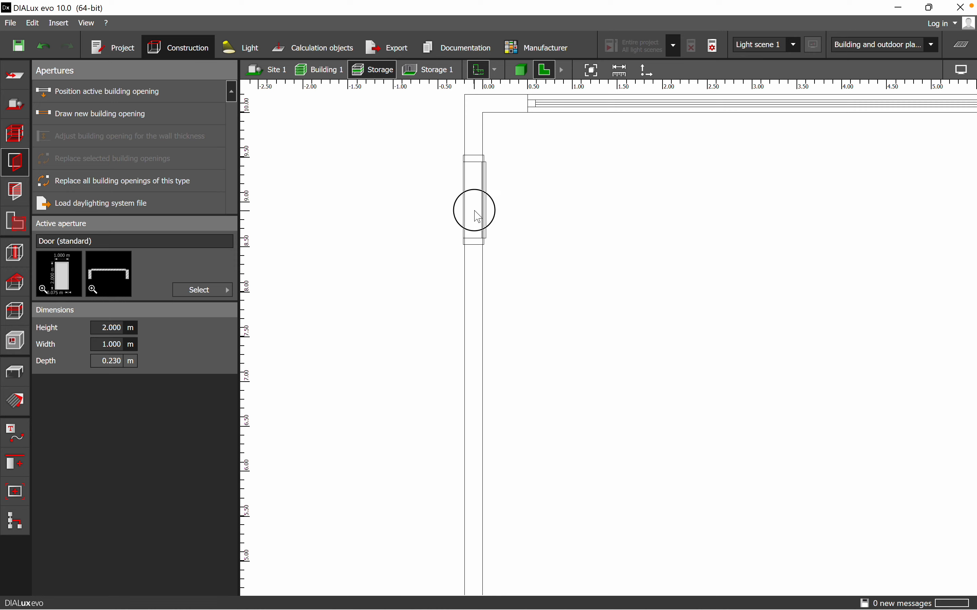
{"action": "right_click", "coordinate": [476, 207]}
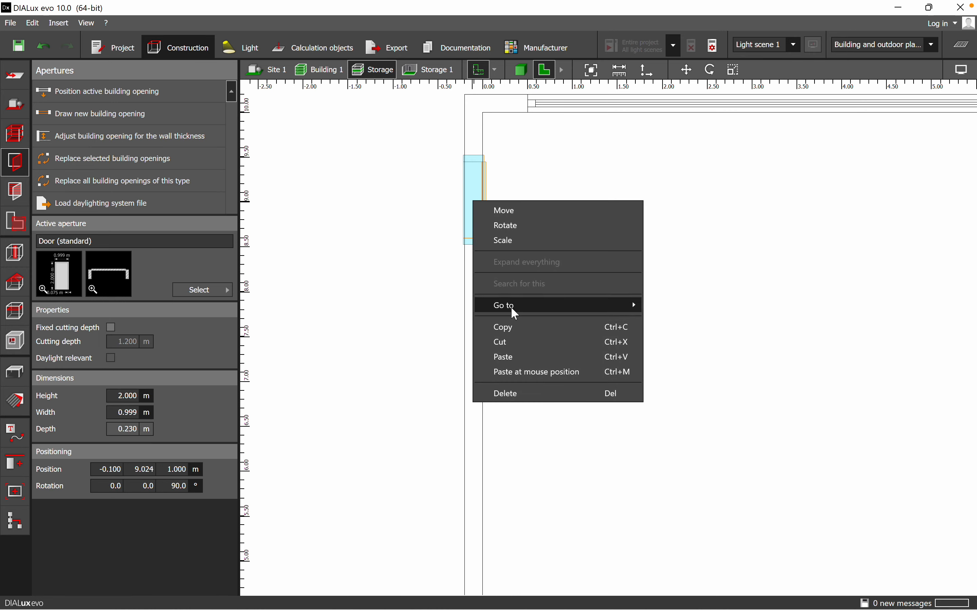
{"action": "left_click", "coordinate": [514, 326]}
{"action": "right_click", "coordinate": [471, 264]}
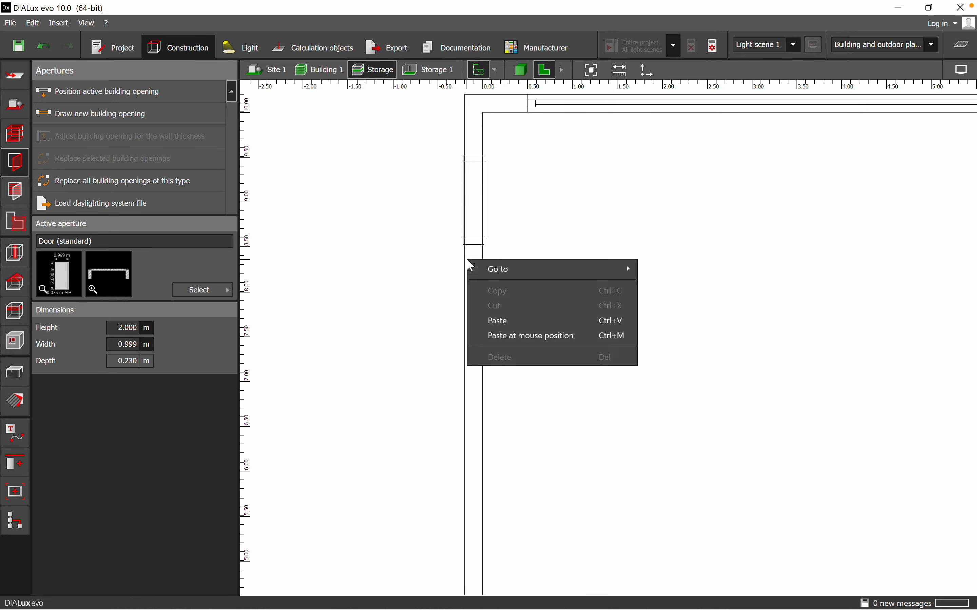
{"action": "left_click", "coordinate": [501, 323]}
{"action": "left_click_drag", "start_coordinate": [480, 265], "coordinate": [475, 289]}
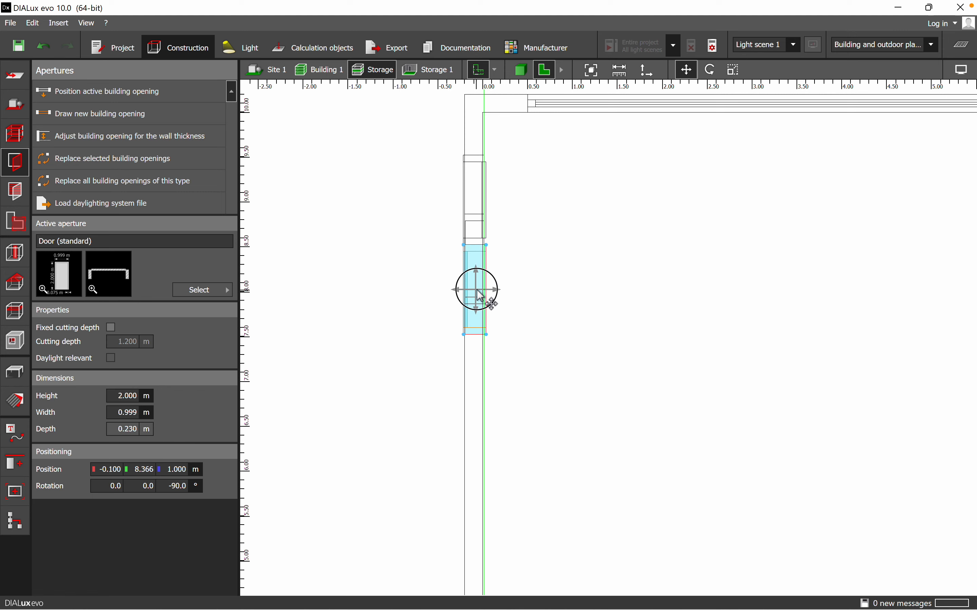
{"action": "left_click", "coordinate": [443, 133]}
Step: Examine the two adjacent doors in 3D and return to the floor plan
{"action": "left_click", "coordinate": [521, 70]}
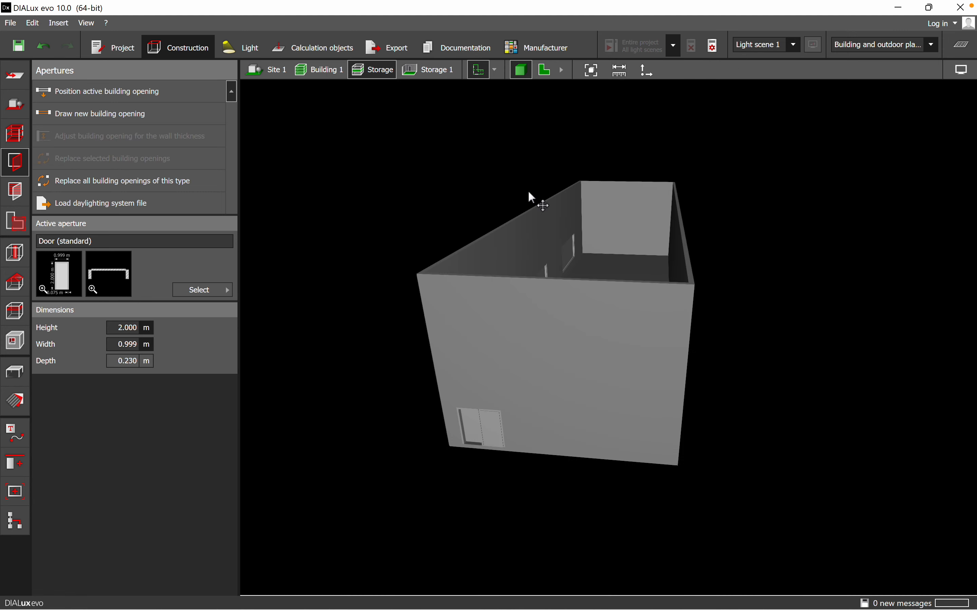
{"action": "left_click", "coordinate": [496, 439]}
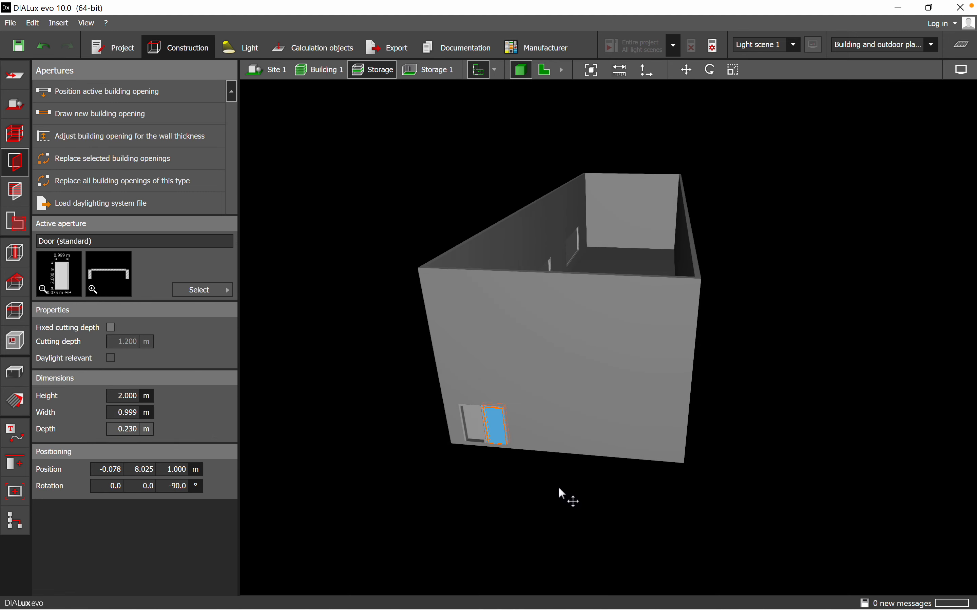
{"action": "left_click", "coordinate": [541, 70]}
{"action": "left_click", "coordinate": [616, 375]}
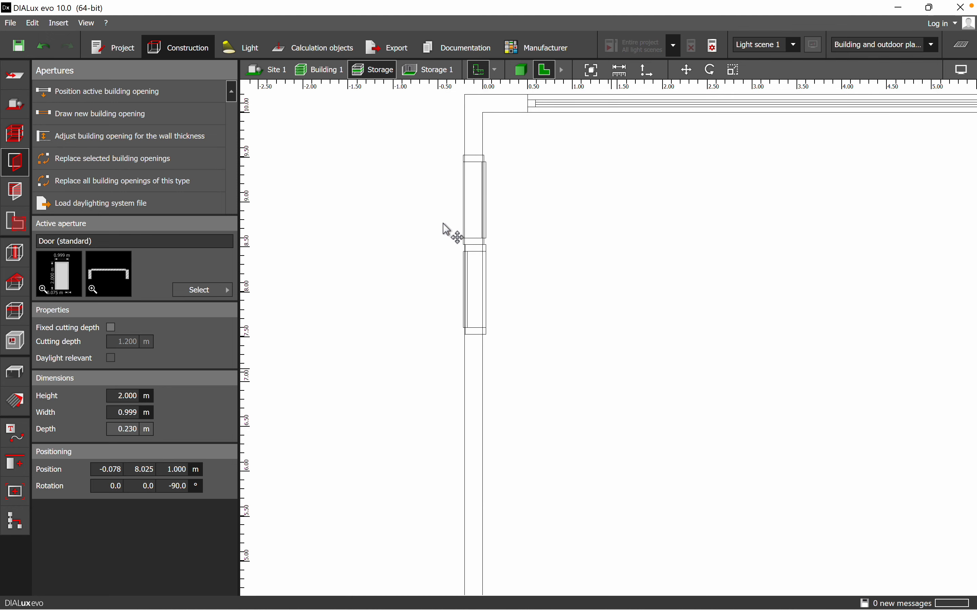
Step: Delete the pasted door copy from the short wall
{"action": "scroll", "coordinate": [448, 250], "scroll_direction": "down", "scroll_amount": 3}
{"action": "left_click", "coordinate": [451, 252]}
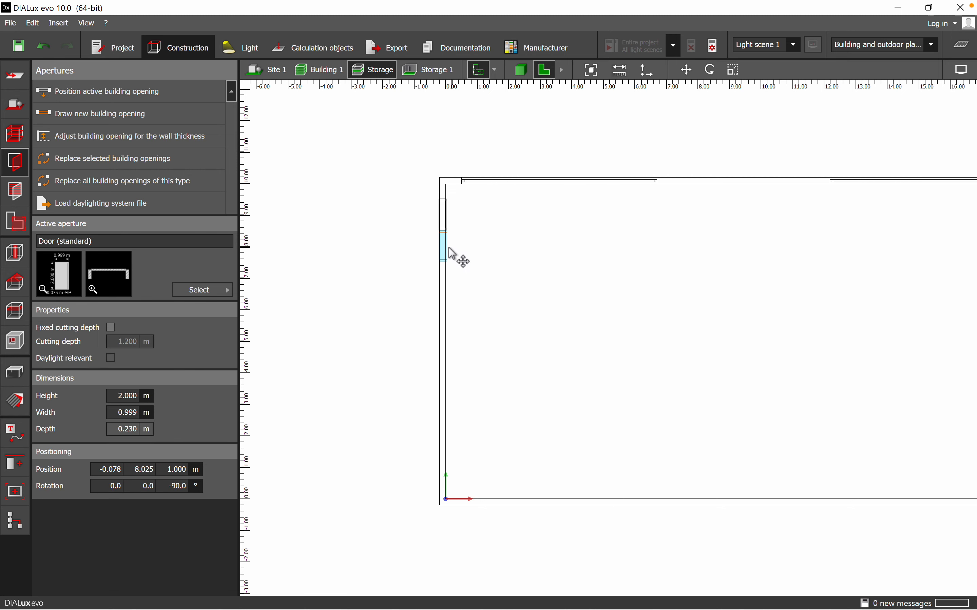
{"action": "right_click", "coordinate": [446, 254]}
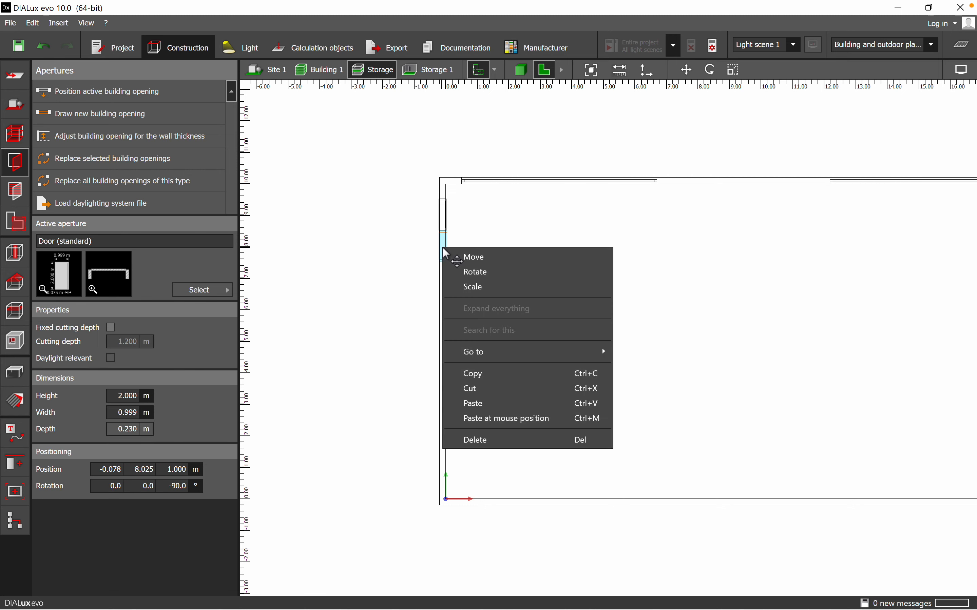
{"action": "left_click", "coordinate": [522, 443]}
{"action": "middle_click_drag", "start_coordinate": [650, 320], "coordinate": [480, 325]}
{"action": "scroll", "coordinate": [478, 322], "scroll_direction": "up", "scroll_amount": 2}
{"action": "scroll", "coordinate": [453, 300], "scroll_direction": "down", "scroll_amount": 2}
{"action": "scroll", "coordinate": [457, 306], "scroll_direction": "down", "scroll_amount": 1}
{"action": "scroll", "coordinate": [460, 305], "scroll_direction": "down", "scroll_amount": 1}
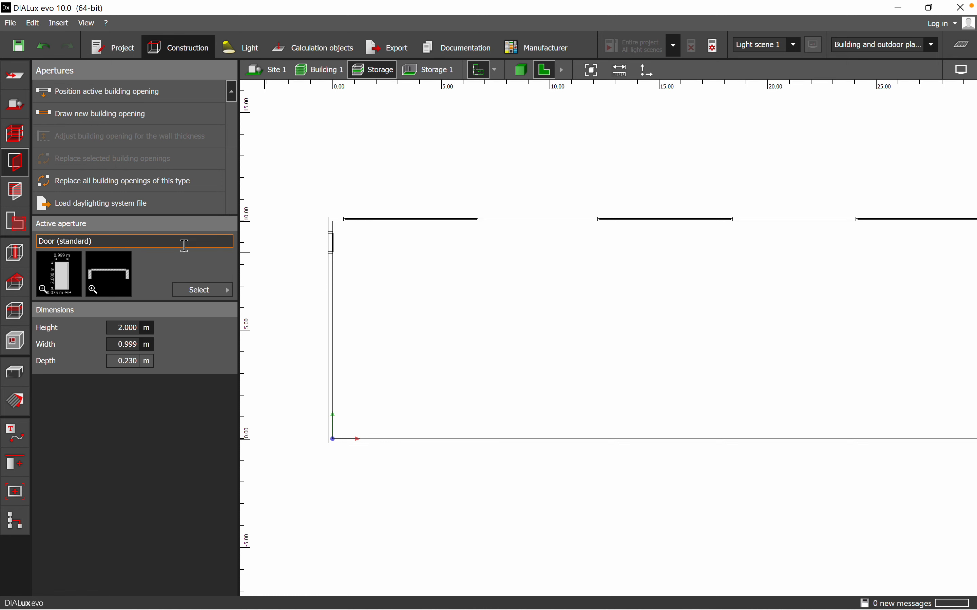
{"action": "left_click", "coordinate": [16, 286]}
{"action": "left_click", "coordinate": [23, 316]}
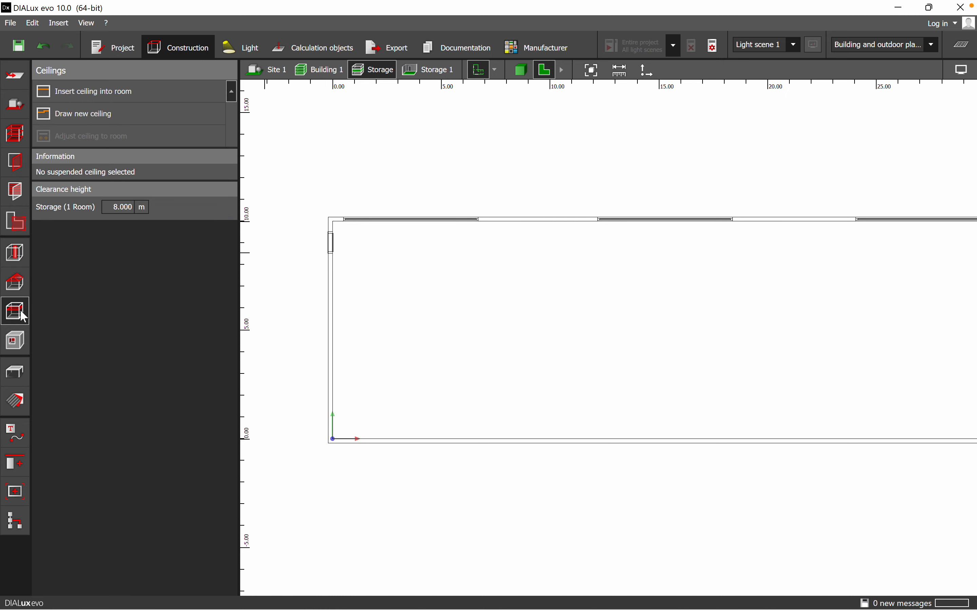
{"action": "left_click", "coordinate": [17, 343]}
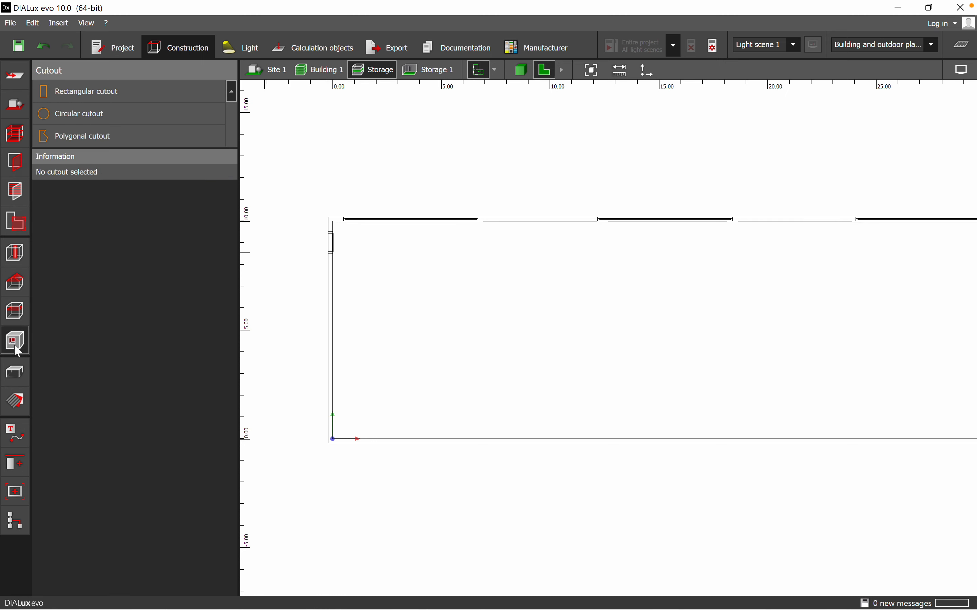
Step: Browse the available furniture and objects and open the DIALux evo object catalog
{"action": "left_click", "coordinate": [16, 375]}
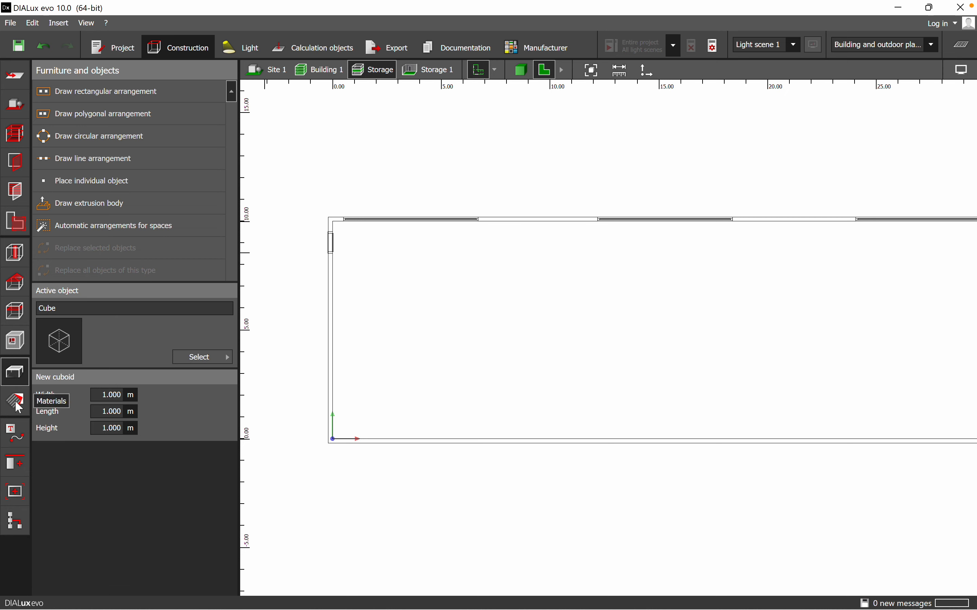
{"action": "left_click", "coordinate": [204, 357]}
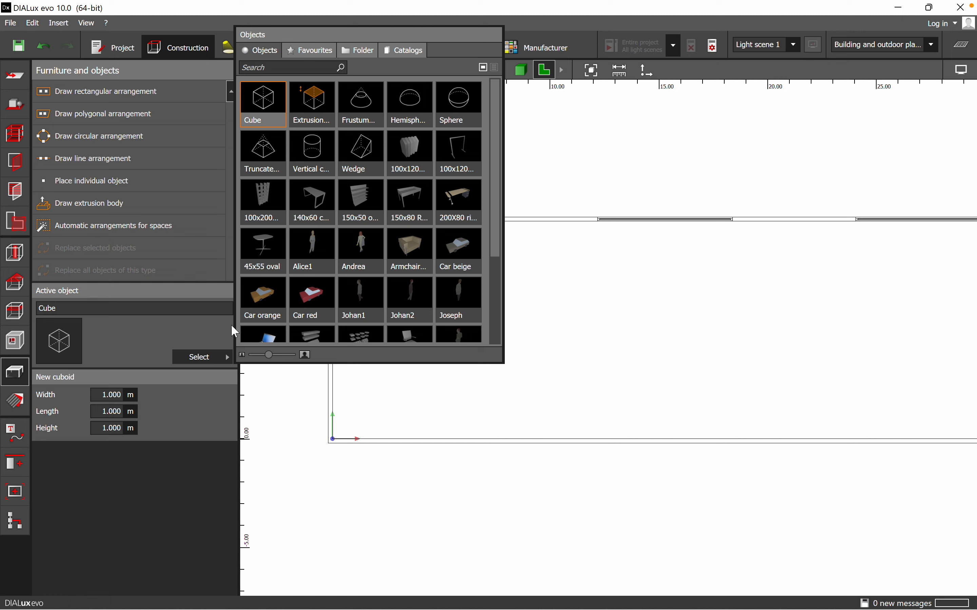
{"action": "scroll", "coordinate": [350, 242], "scroll_direction": "down", "scroll_amount": 3}
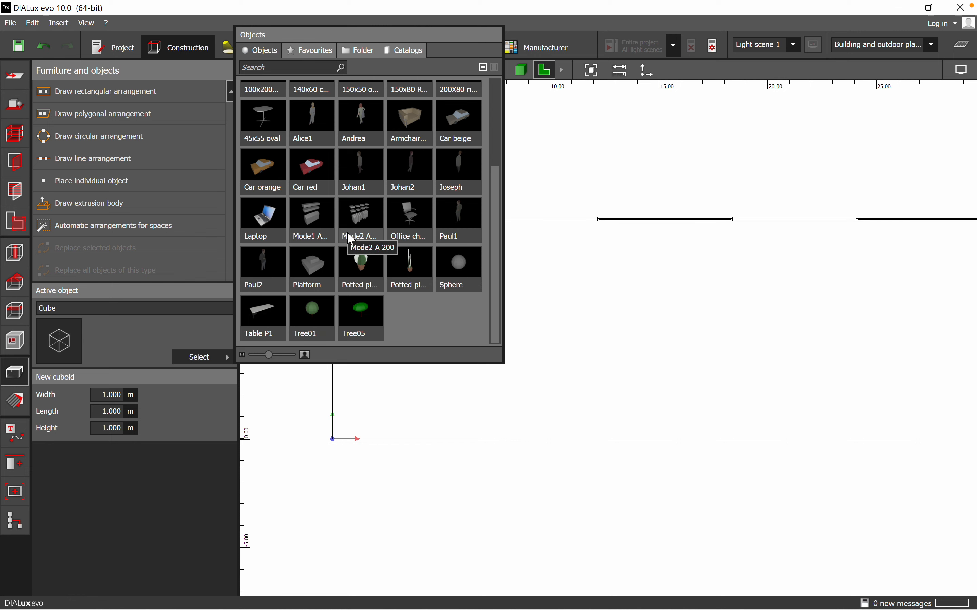
{"action": "scroll", "coordinate": [350, 238], "scroll_direction": "up", "scroll_amount": 3}
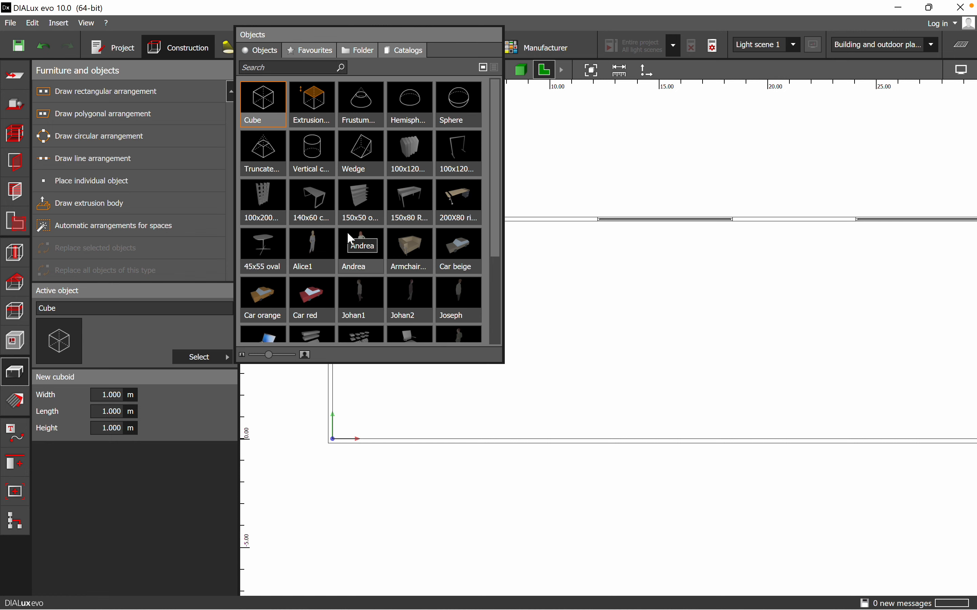
{"action": "left_click", "coordinate": [410, 50]}
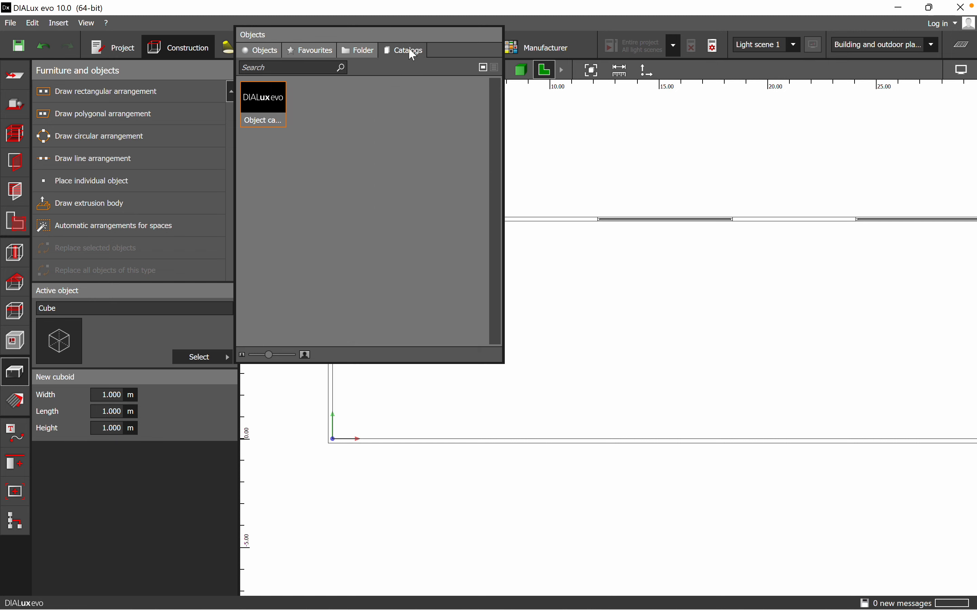
{"action": "left_click", "coordinate": [261, 99]}
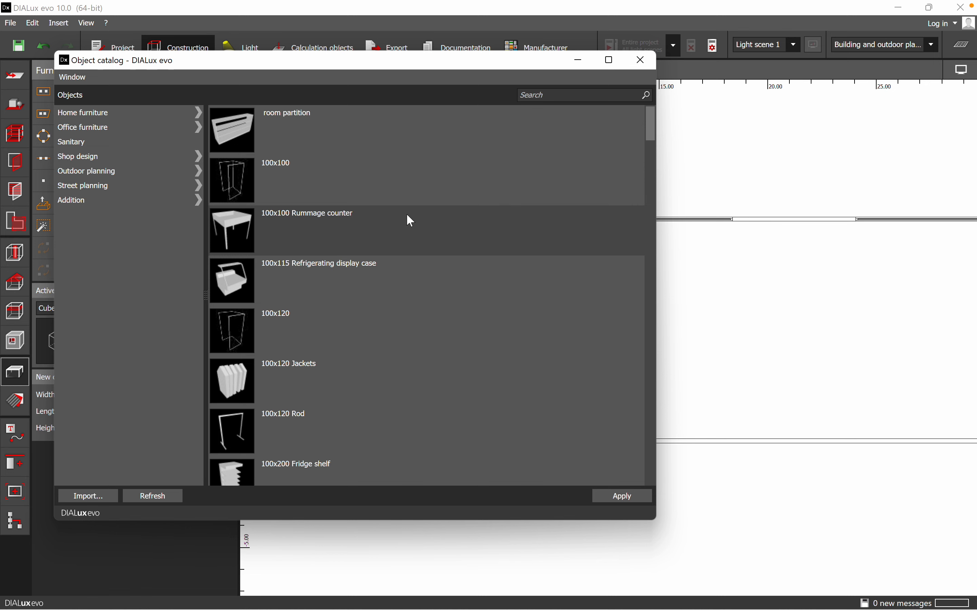
Step: Choose the 120x120 double-sided shelf from the catalog and place it mid-room at about x 17.5 m, y 5.5 m
{"action": "scroll", "coordinate": [412, 233], "scroll_direction": "down", "scroll_amount": 15}
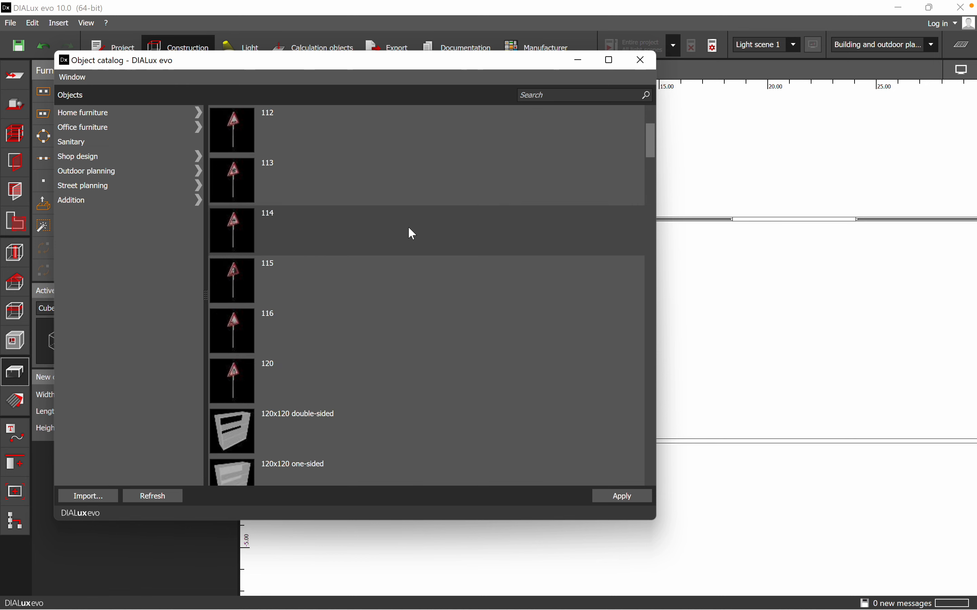
{"action": "scroll", "coordinate": [411, 234], "scroll_direction": "up", "scroll_amount": 3}
{"action": "scroll", "coordinate": [412, 234], "scroll_direction": "down", "scroll_amount": 2}
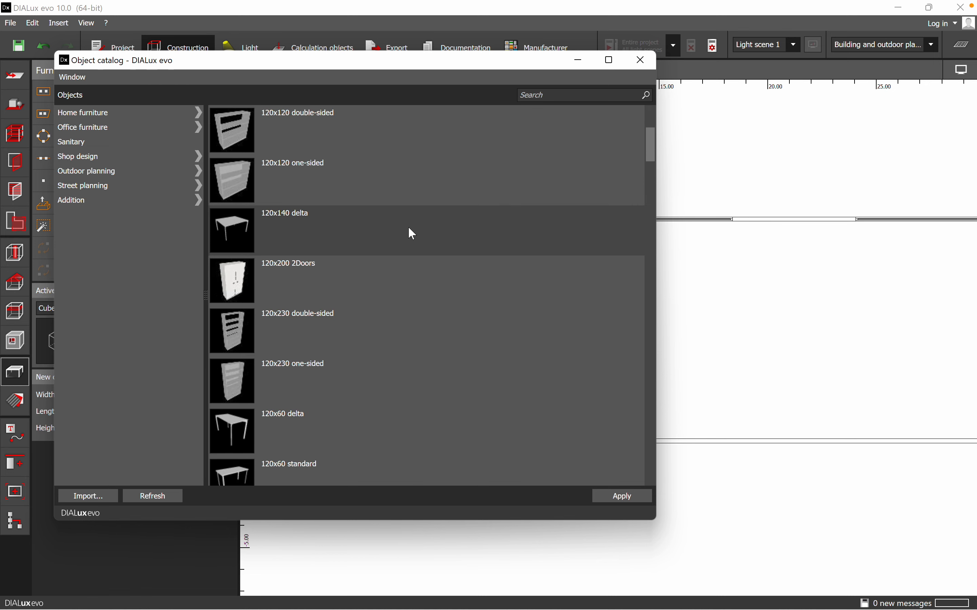
{"action": "scroll", "coordinate": [412, 233], "scroll_direction": "up", "scroll_amount": 2}
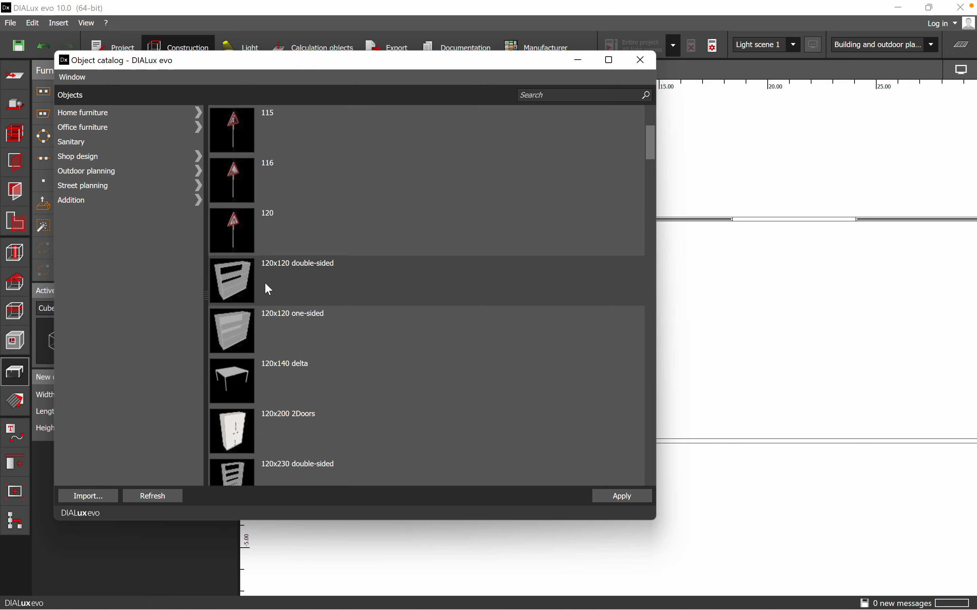
{"action": "left_click", "coordinate": [504, 291]}
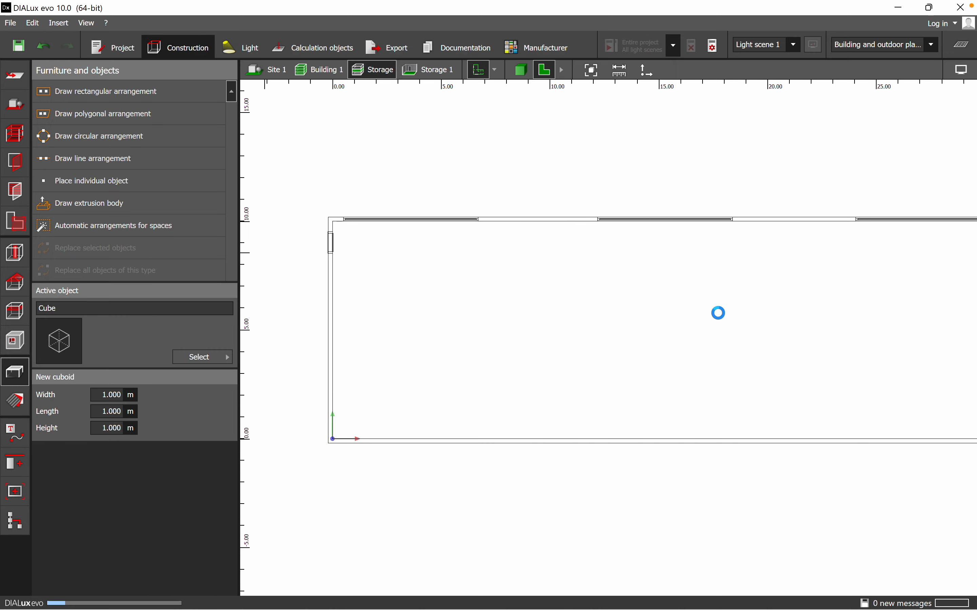
{"action": "left_click", "coordinate": [724, 323]}
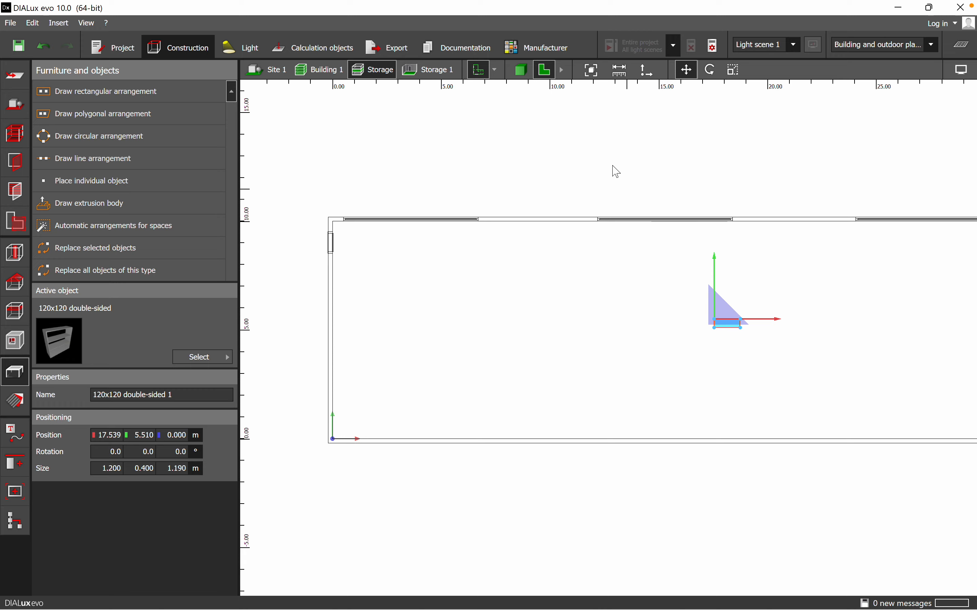
Step: Examine the placed shelf inside the room in 3D and return to the floor plan
{"action": "left_click", "coordinate": [520, 69]}
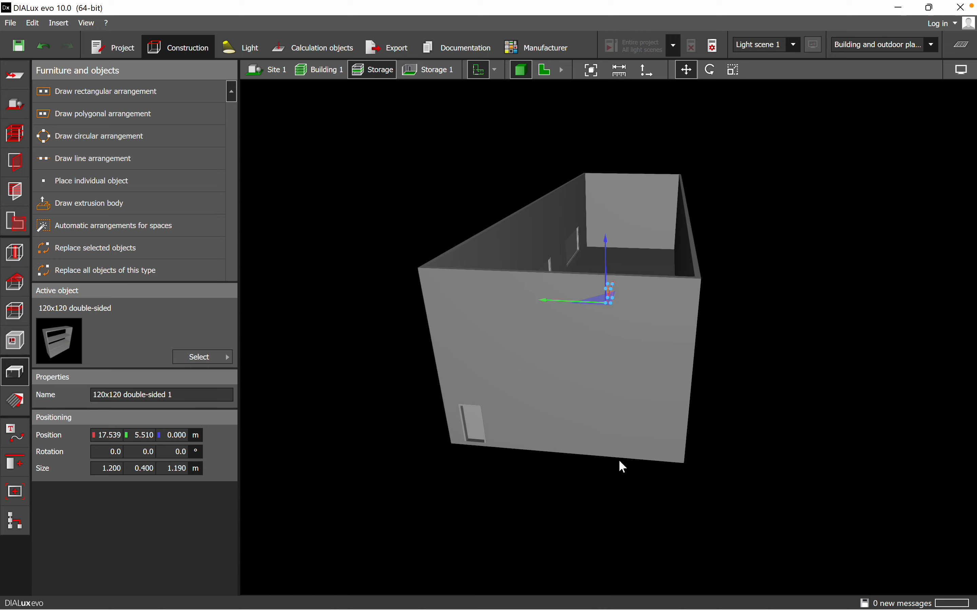
{"action": "scroll", "coordinate": [595, 480], "scroll_direction": "up", "scroll_amount": 5}
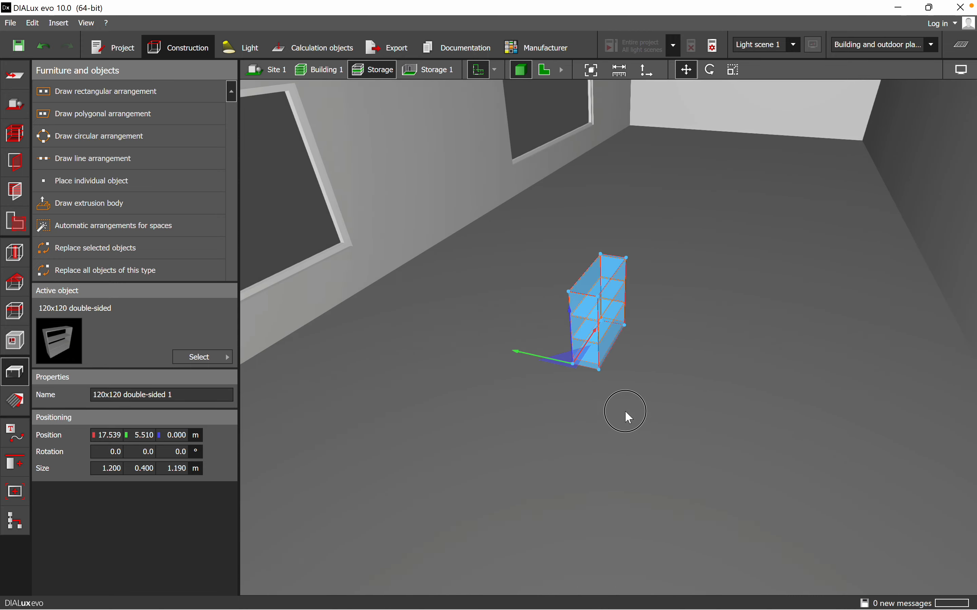
{"action": "scroll", "coordinate": [625, 411], "scroll_direction": "down", "scroll_amount": 3}
{"action": "left_click", "coordinate": [544, 70]}
Step: Scale the double-sided shelf lengthwise in the floor plan to about 11.8 m, starting at about x 9.4 m
{"action": "middle_click_drag", "start_coordinate": [723, 322], "coordinate": [605, 278]}
{"action": "scroll", "coordinate": [601, 275], "scroll_direction": "up", "scroll_amount": 5}
{"action": "middle_click_drag", "start_coordinate": [533, 247], "coordinate": [627, 245]}
{"action": "scroll", "coordinate": [605, 240], "scroll_direction": "down", "scroll_amount": 3}
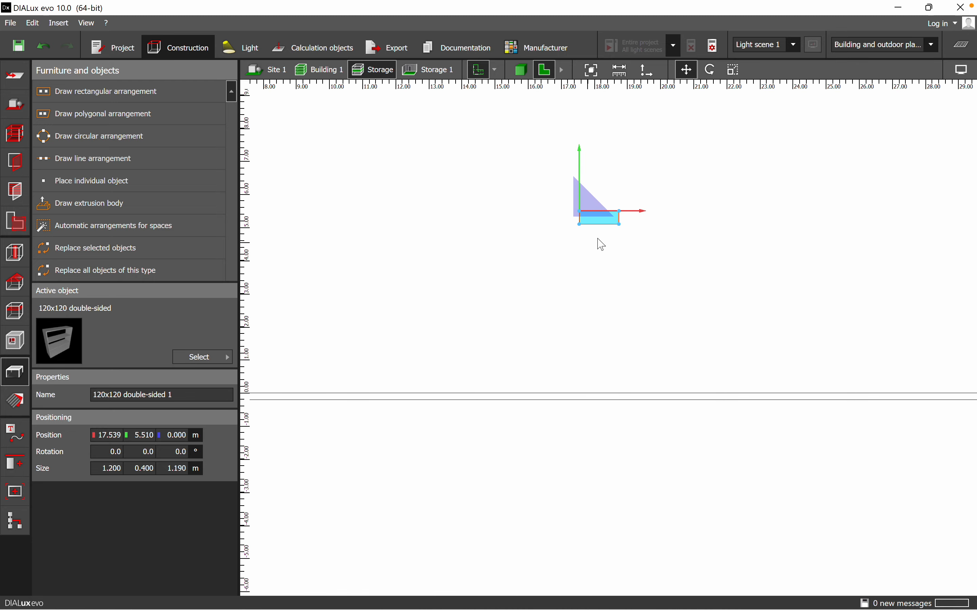
{"action": "right_click", "coordinate": [607, 230]}
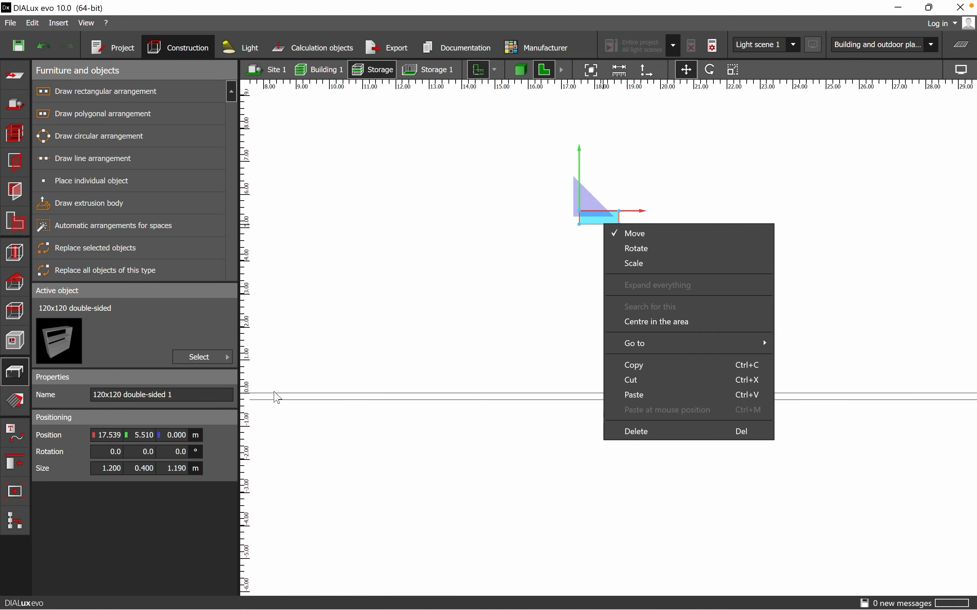
{"action": "left_click", "coordinate": [115, 468]}
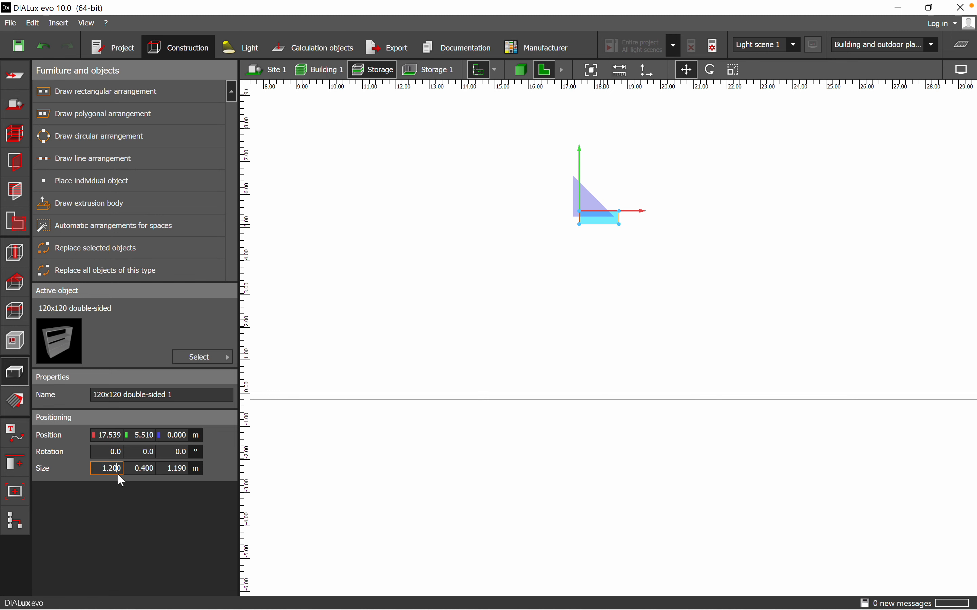
{"action": "right_click", "coordinate": [605, 225]}
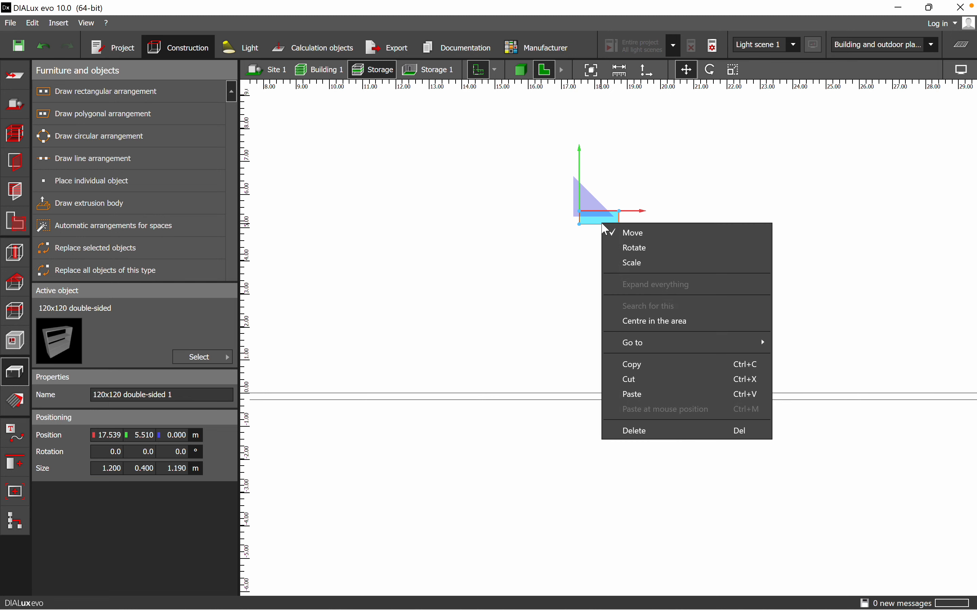
{"action": "left_click", "coordinate": [640, 264]}
{"action": "scroll", "coordinate": [499, 208], "scroll_direction": "down", "scroll_amount": 4}
{"action": "mouse_move", "coordinate": [548, 217]}
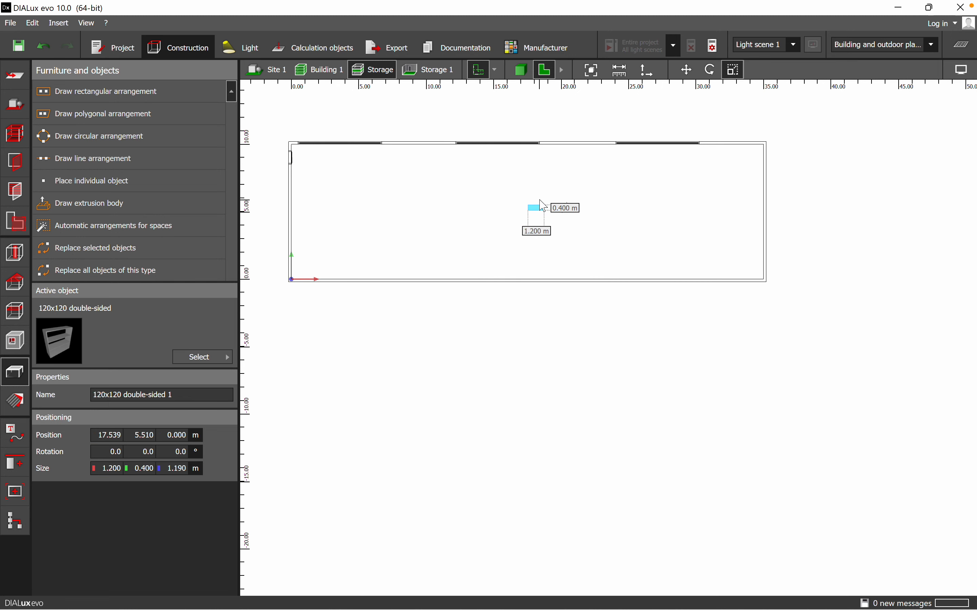
{"action": "scroll", "coordinate": [539, 209], "scroll_direction": "up", "scroll_amount": 5}
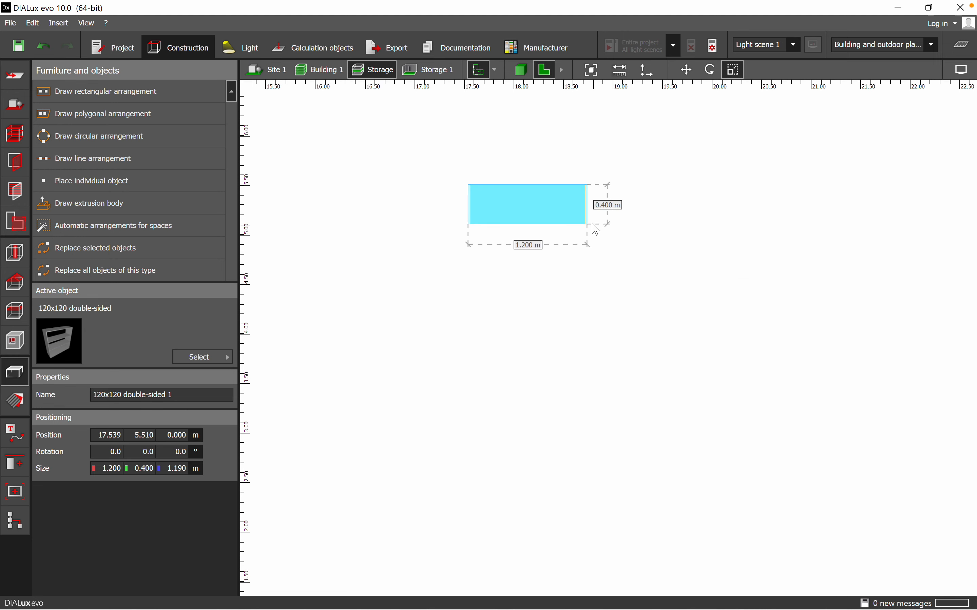
{"action": "left_click_drag", "start_coordinate": [590, 195], "coordinate": [834, 193]}
{"action": "scroll", "coordinate": [736, 225], "scroll_direction": "down", "scroll_amount": 4}
{"action": "left_click_drag", "start_coordinate": [614, 205], "coordinate": [314, 202]}
{"action": "scroll", "coordinate": [645, 255], "scroll_direction": "down", "scroll_amount": 4}
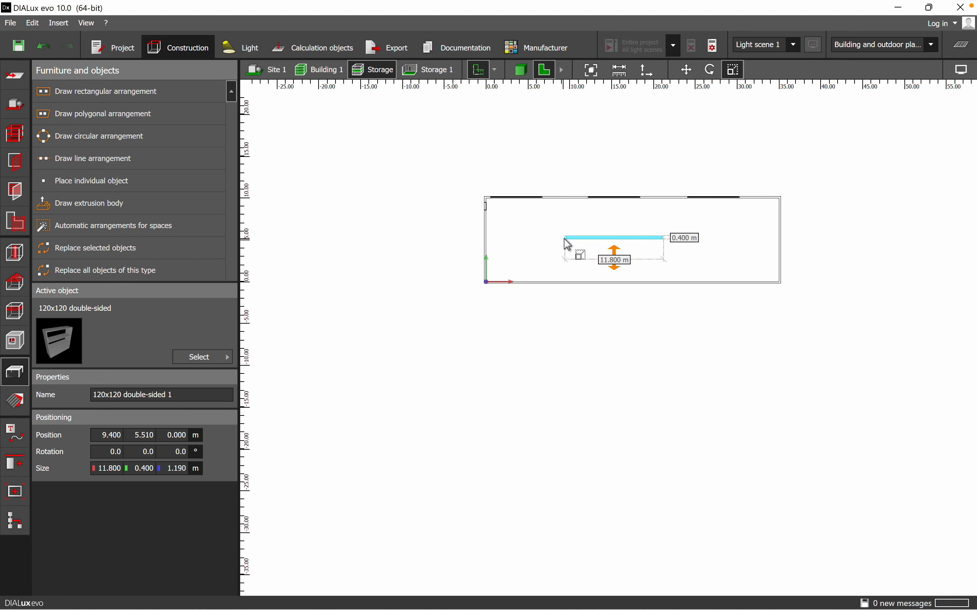
Step: Stretch both ends of the shelf to a total length of about 26.1 m, starting at about x 4.6 m
{"action": "scroll", "coordinate": [584, 244], "scroll_direction": "up", "scroll_amount": 8}
{"action": "left_click_drag", "start_coordinate": [692, 301], "coordinate": [301, 308]}
{"action": "scroll", "coordinate": [382, 270], "scroll_direction": "down", "scroll_amount": 1}
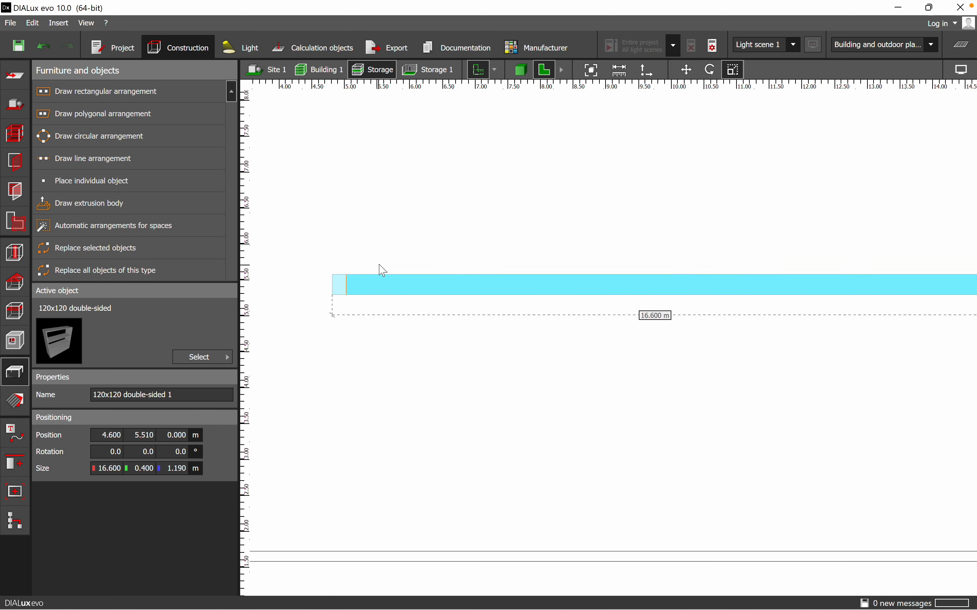
{"action": "scroll", "coordinate": [387, 278], "scroll_direction": "down", "scroll_amount": 6}
{"action": "scroll", "coordinate": [561, 262], "scroll_direction": "up", "scroll_amount": 5}
{"action": "left_click_drag", "start_coordinate": [531, 300], "coordinate": [957, 307]}
{"action": "scroll", "coordinate": [722, 270], "scroll_direction": "down", "scroll_amount": 3}
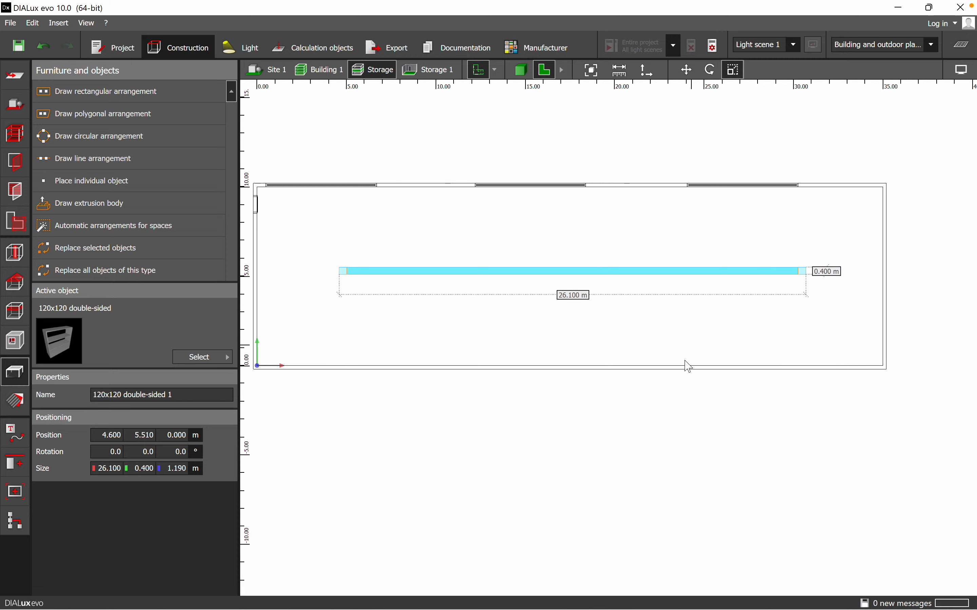
{"action": "left_click", "coordinate": [695, 411]}
Step: Set the long shelf's height to 7 m
{"action": "left_click", "coordinate": [520, 70]}
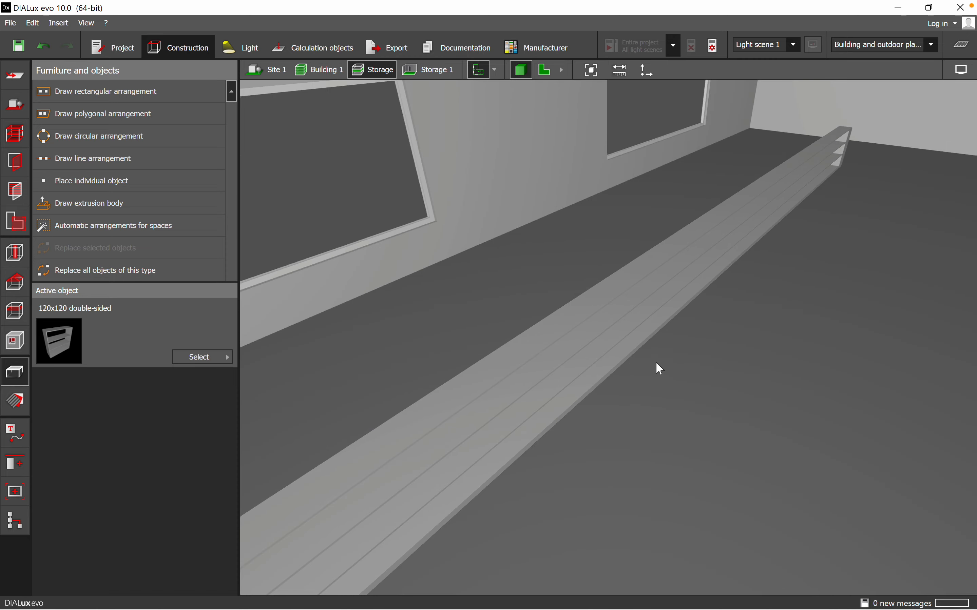
{"action": "scroll", "coordinate": [682, 296], "scroll_direction": "down", "scroll_amount": 1}
{"action": "left_click", "coordinate": [661, 297]}
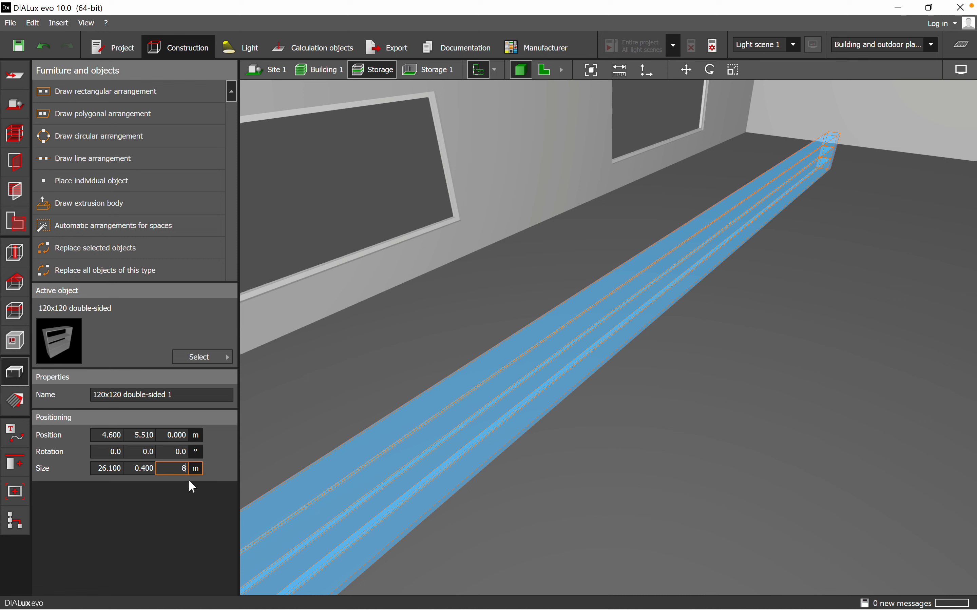
{"action": "type", "text": "7.0"}
{"action": "left_click", "coordinate": [137, 466]}
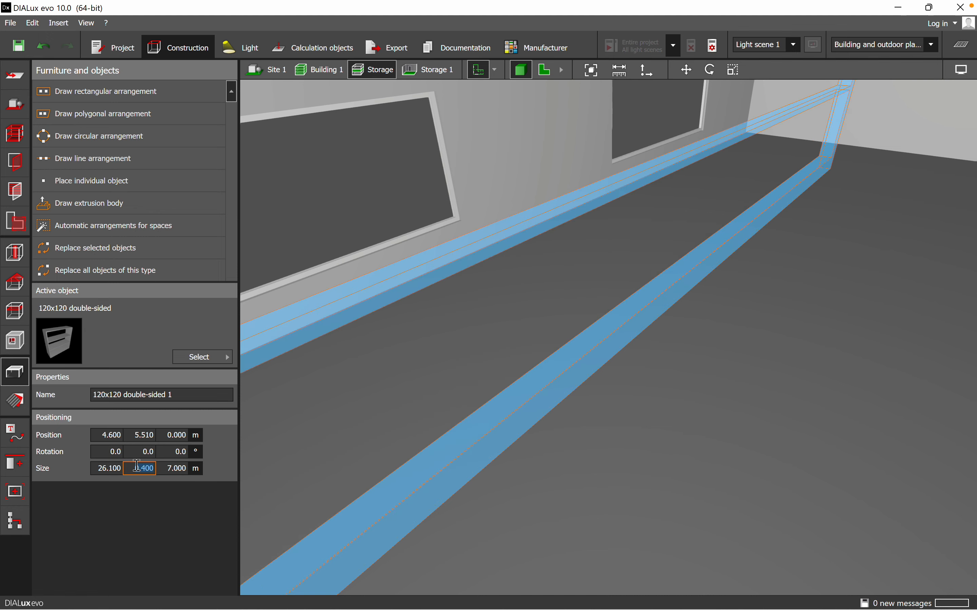
Step: Examine the tall shelf from different angles inside the open room in 3D
{"action": "scroll", "coordinate": [411, 365], "scroll_direction": "down", "scroll_amount": 5}
{"action": "left_click", "coordinate": [728, 434]}
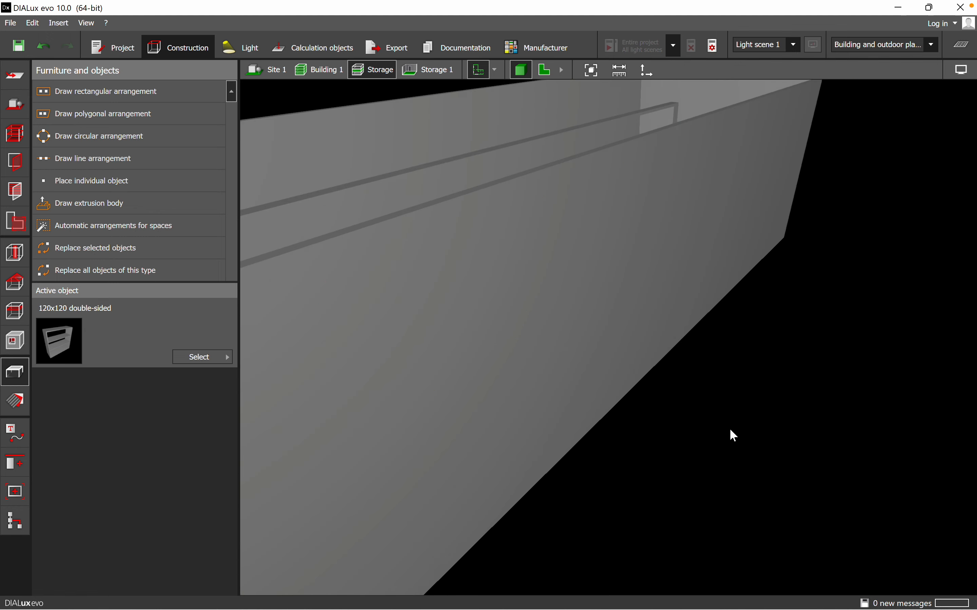
{"action": "scroll", "coordinate": [725, 426], "scroll_direction": "down", "scroll_amount": 5}
{"action": "right_click_drag", "start_coordinate": [615, 457], "coordinate": [794, 384]}
{"action": "scroll", "coordinate": [795, 384], "scroll_direction": "down", "scroll_amount": 2}
{"action": "right_click_drag", "start_coordinate": [727, 437], "coordinate": [715, 464]}
{"action": "right_click_drag", "start_coordinate": [634, 414], "coordinate": [474, 153]}
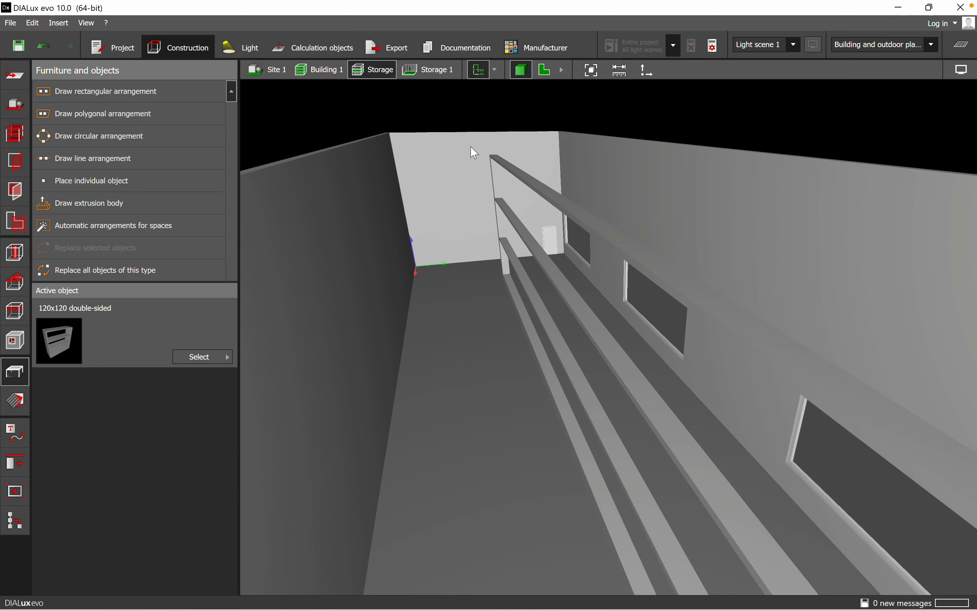
Step: Copy the long shelf in the floor plan and try to paste a duplicate beside it
{"action": "left_click", "coordinate": [549, 71]}
{"action": "left_click", "coordinate": [448, 271]}
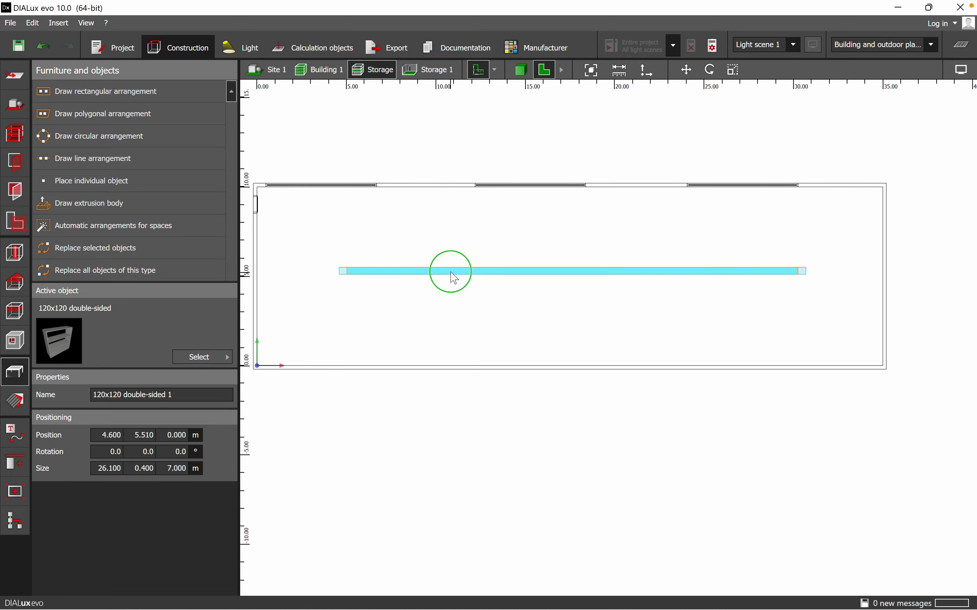
{"action": "right_click", "coordinate": [450, 272]}
{"action": "left_click", "coordinate": [501, 416]}
{"action": "right_click", "coordinate": [405, 322]}
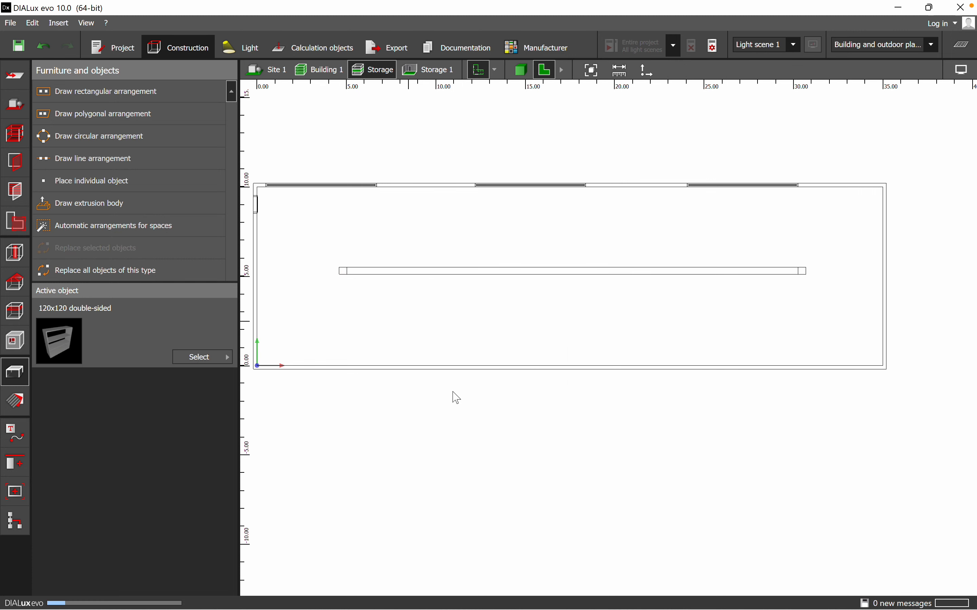
{"action": "left_click", "coordinate": [453, 398]}
{"action": "right_click", "coordinate": [443, 330]}
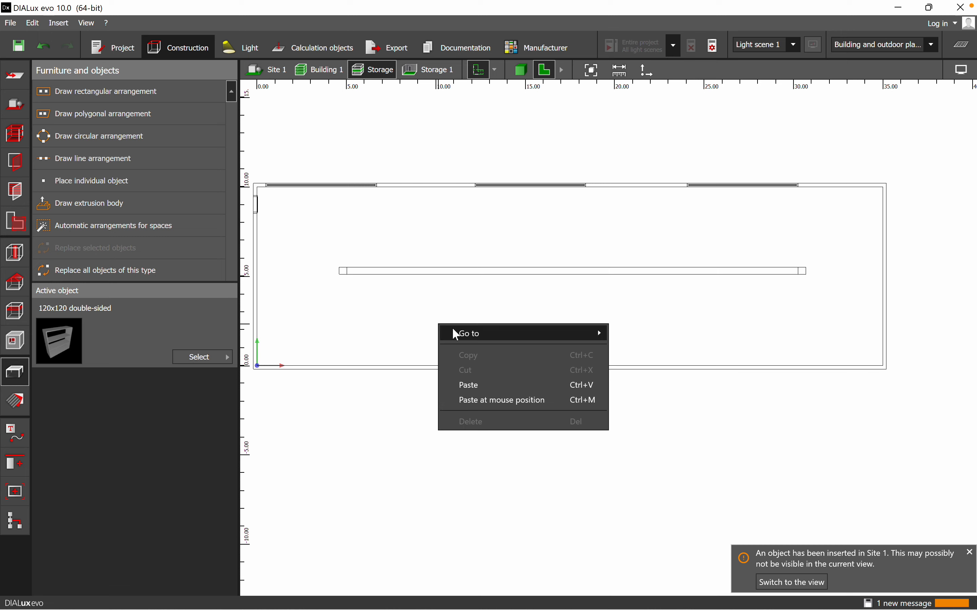
{"action": "left_click", "coordinate": [418, 330]}
{"action": "scroll", "coordinate": [450, 306], "scroll_direction": "down", "scroll_amount": 3}
{"action": "left_click", "coordinate": [454, 293]}
{"action": "scroll", "coordinate": [521, 327], "scroll_direction": "up", "scroll_amount": 5}
{"action": "scroll", "coordinate": [545, 294], "scroll_direction": "down", "scroll_amount": 3}
Step: Paste a shelf copy at about y 3.15 m and slide it to about x 4.7 m, in line with the original
{"action": "right_click", "coordinate": [653, 296]}
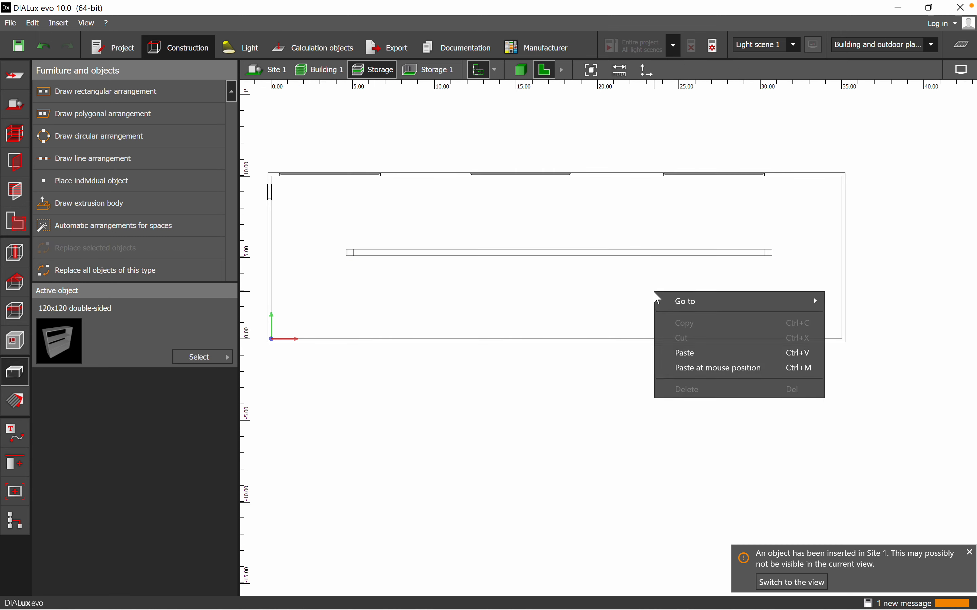
{"action": "left_click", "coordinate": [697, 354]}
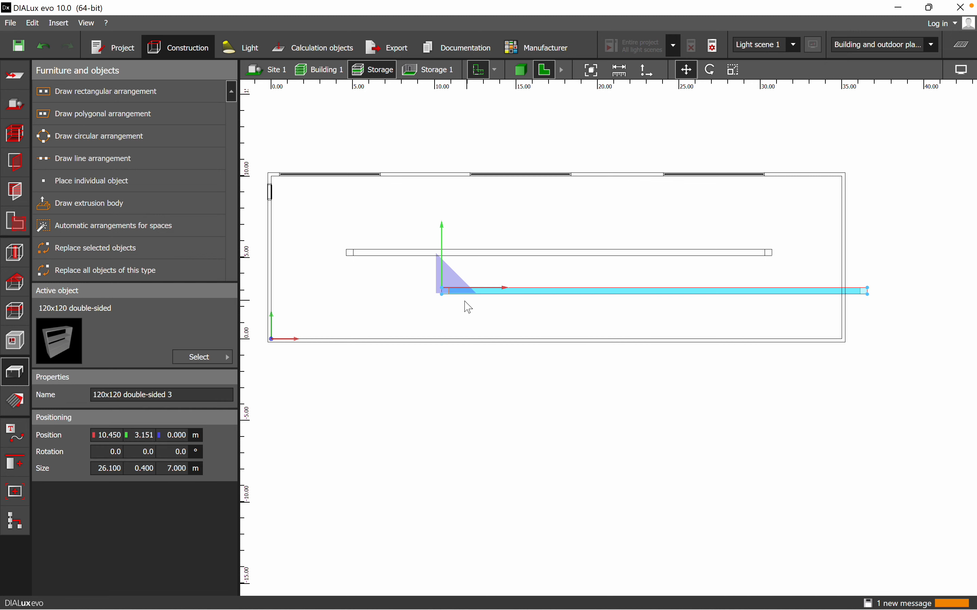
{"action": "left_click_drag", "start_coordinate": [464, 292], "coordinate": [359, 294]}
Step: Paste another shelf copy near the windowed wall at about y 8.58 m and slide it in line with the other shelves
{"action": "right_click", "coordinate": [429, 204]}
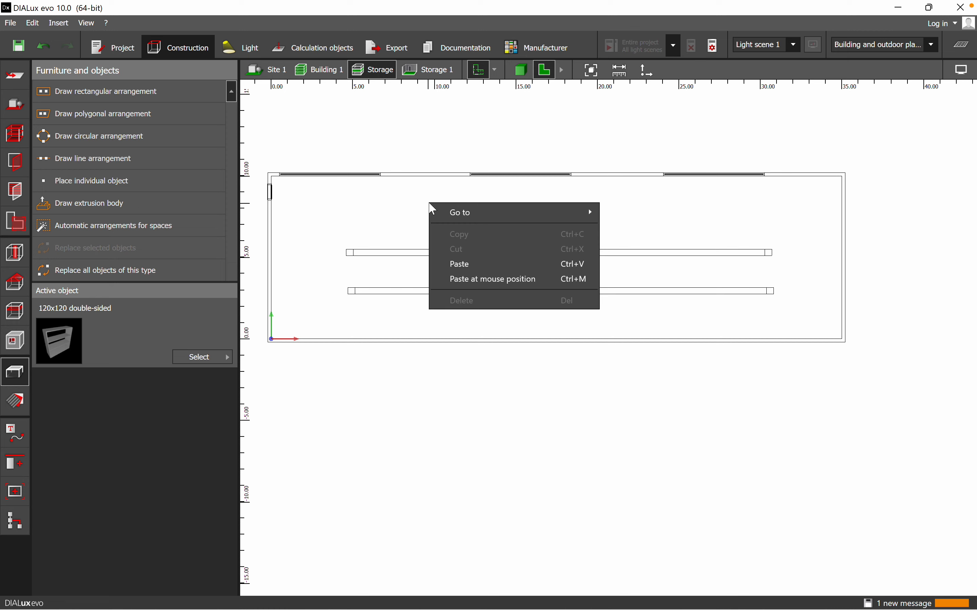
{"action": "left_click", "coordinate": [479, 276]}
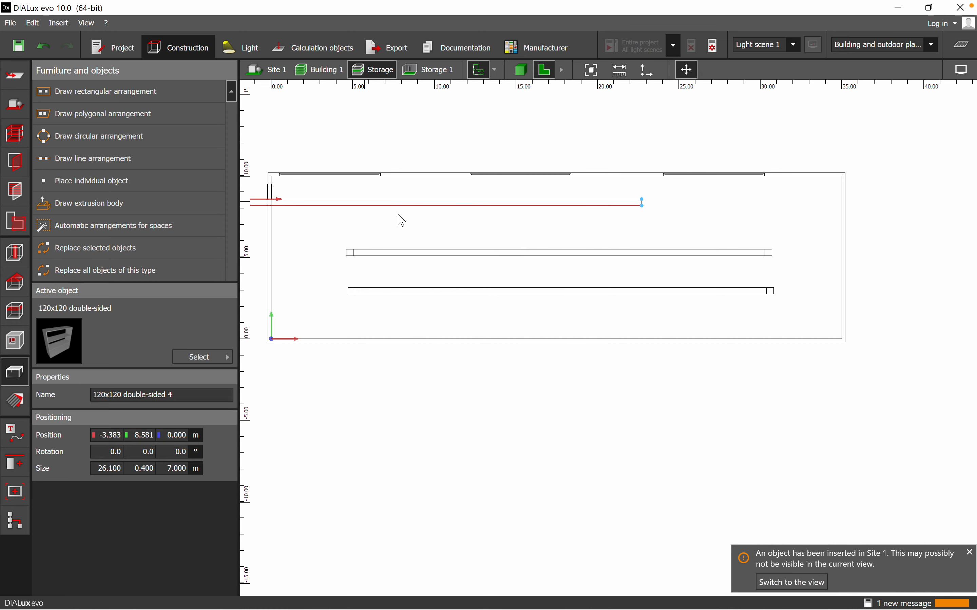
{"action": "scroll", "coordinate": [398, 214], "scroll_direction": "down", "scroll_amount": 2}
{"action": "left_click_drag", "start_coordinate": [283, 206], "coordinate": [388, 205]}
{"action": "left_click", "coordinate": [475, 372]}
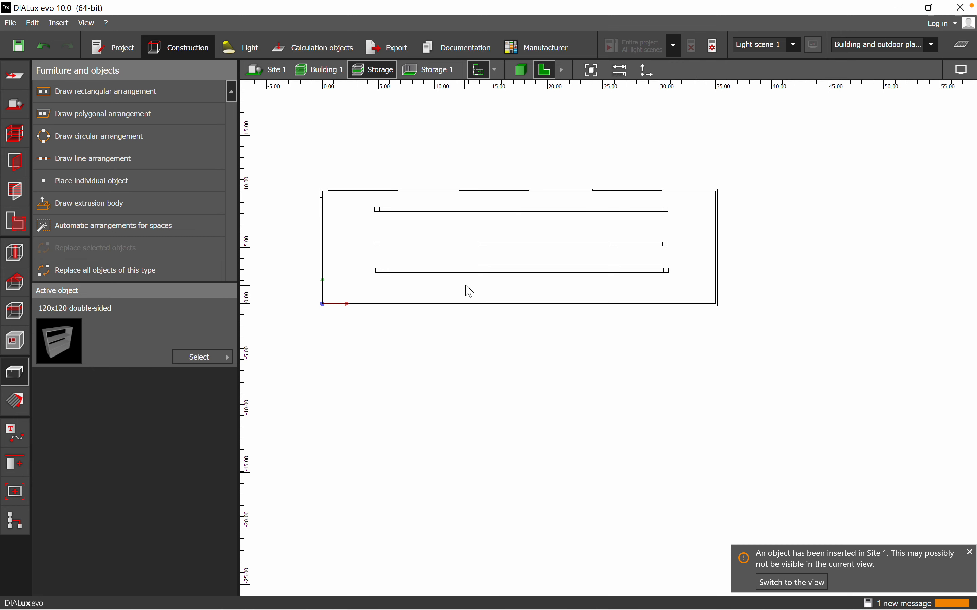
Step: Examine the three shelves in 3D, switching to the Storage 1 room view
{"action": "left_click", "coordinate": [520, 70]}
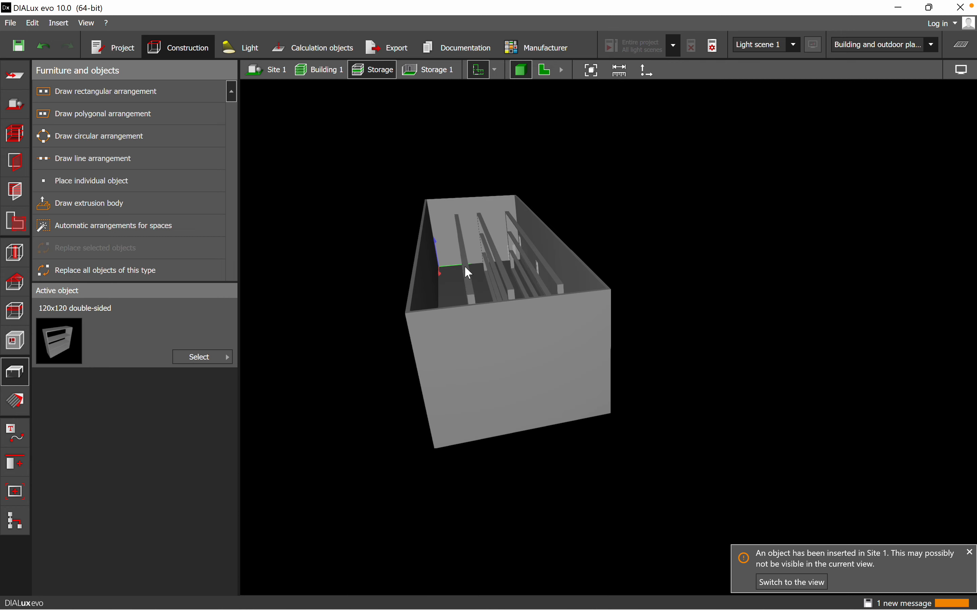
{"action": "right_click_drag", "start_coordinate": [468, 426], "coordinate": [433, 445]}
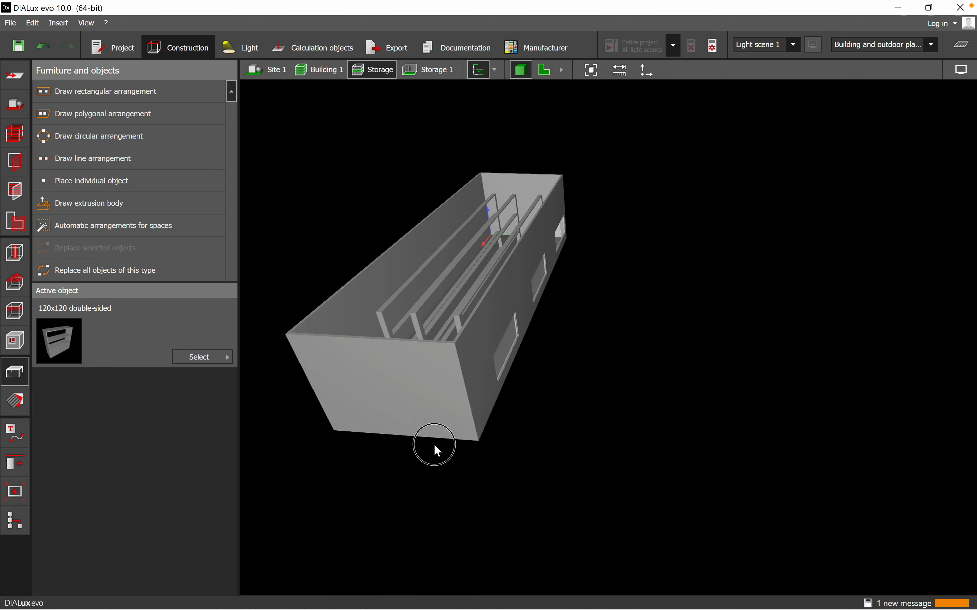
{"action": "left_click", "coordinate": [443, 73]}
{"action": "right_click_drag", "start_coordinate": [553, 383], "coordinate": [482, 408]}
{"action": "scroll", "coordinate": [533, 420], "scroll_direction": "up", "scroll_amount": 3}
{"action": "right_click_drag", "start_coordinate": [541, 444], "coordinate": [581, 411]}
{"action": "right_click_drag", "start_coordinate": [696, 407], "coordinate": [637, 446]}
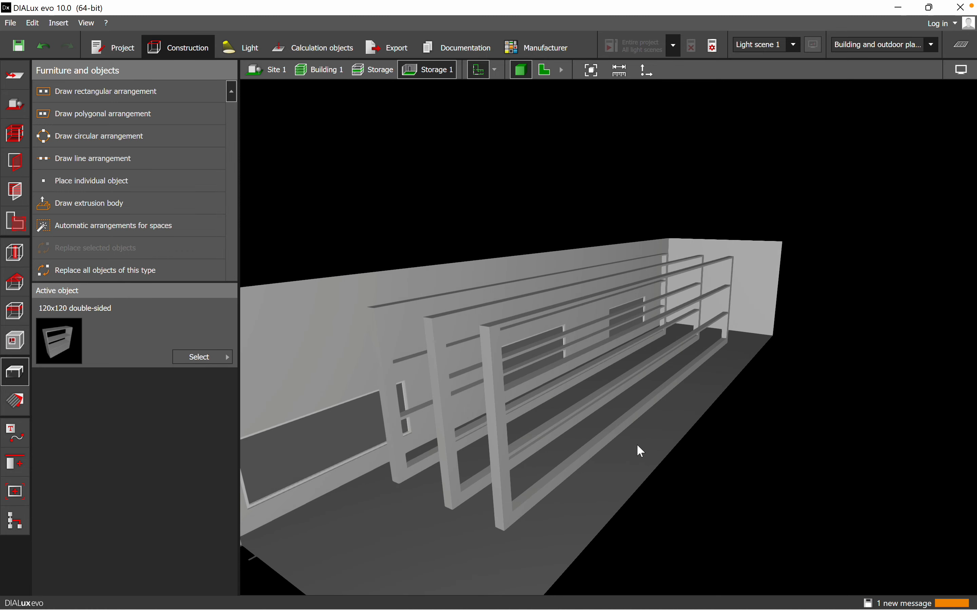
Step: Move the shelf nearest the windowless long wall flush against that wall and check its placement in 3D
{"action": "left_click", "coordinate": [544, 70]}
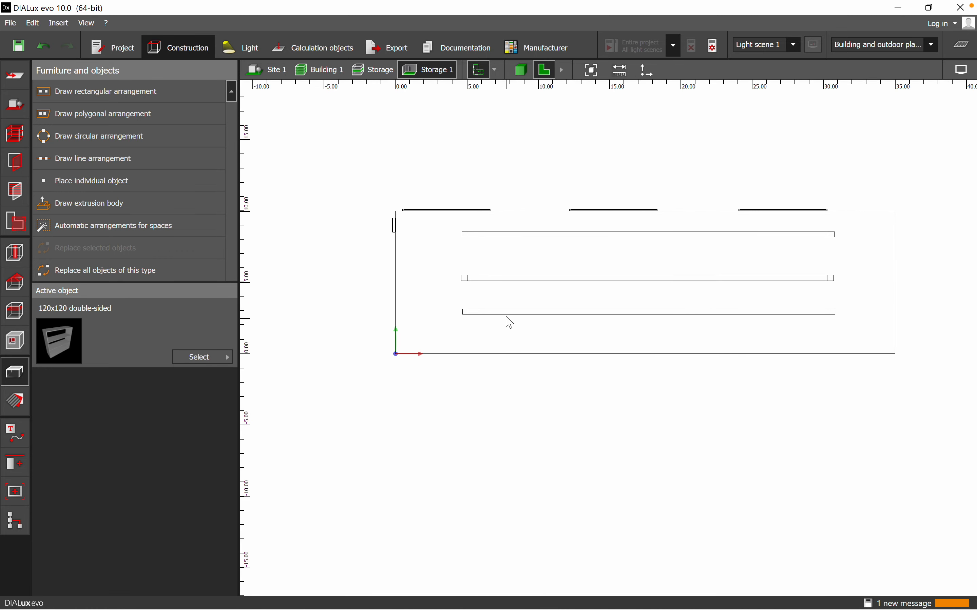
{"action": "left_click", "coordinate": [509, 313]}
{"action": "right_click", "coordinate": [507, 314]}
{"action": "left_click", "coordinate": [519, 323]}
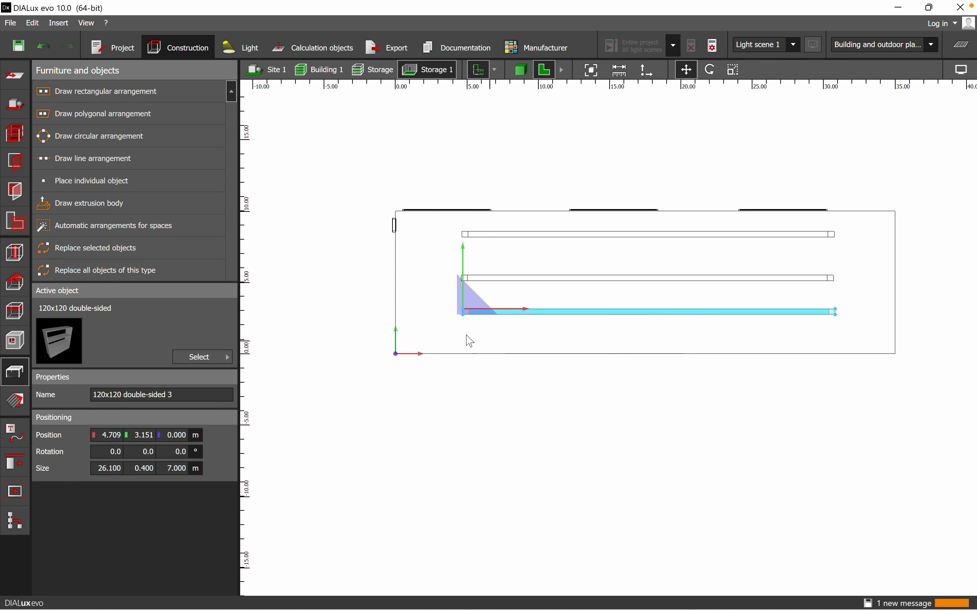
{"action": "left_click_drag", "start_coordinate": [465, 317], "coordinate": [462, 353]}
{"action": "left_click", "coordinate": [584, 412]}
{"action": "left_click", "coordinate": [520, 73]}
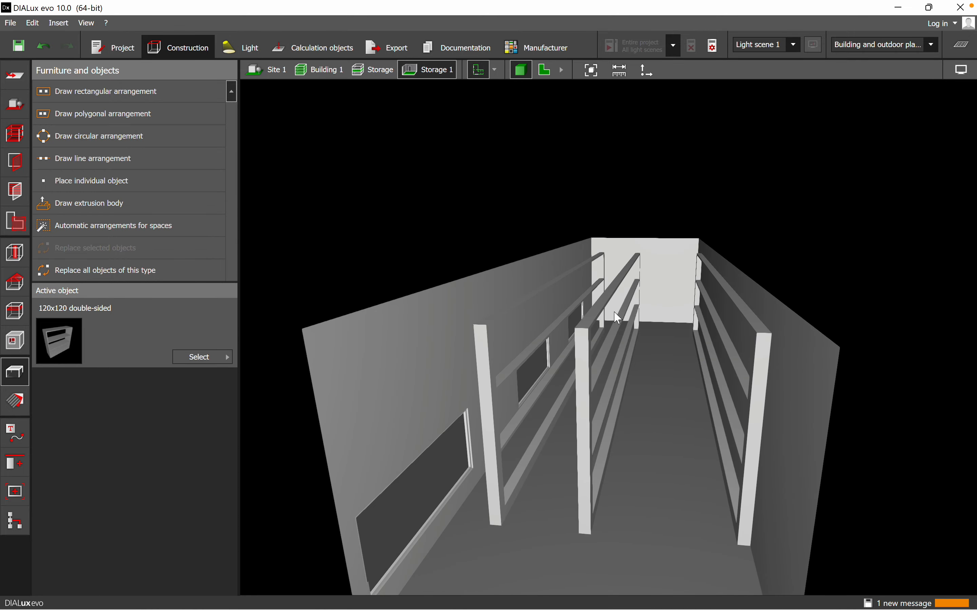
Step: Measure the distance between the middle shelf and the shelf against the wall in the floor plan
{"action": "left_click", "coordinate": [545, 70]}
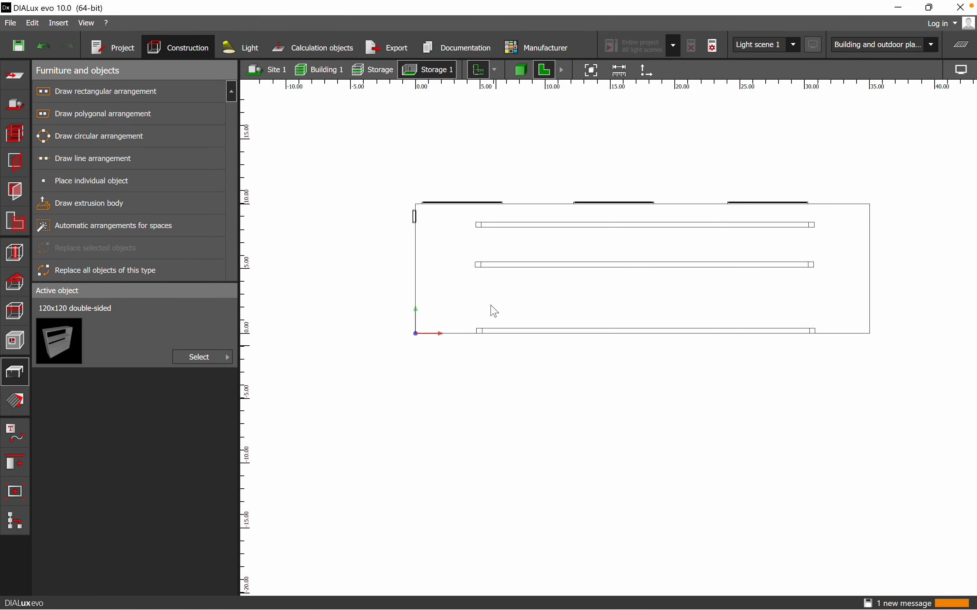
{"action": "scroll", "coordinate": [497, 266], "scroll_direction": "up", "scroll_amount": 4}
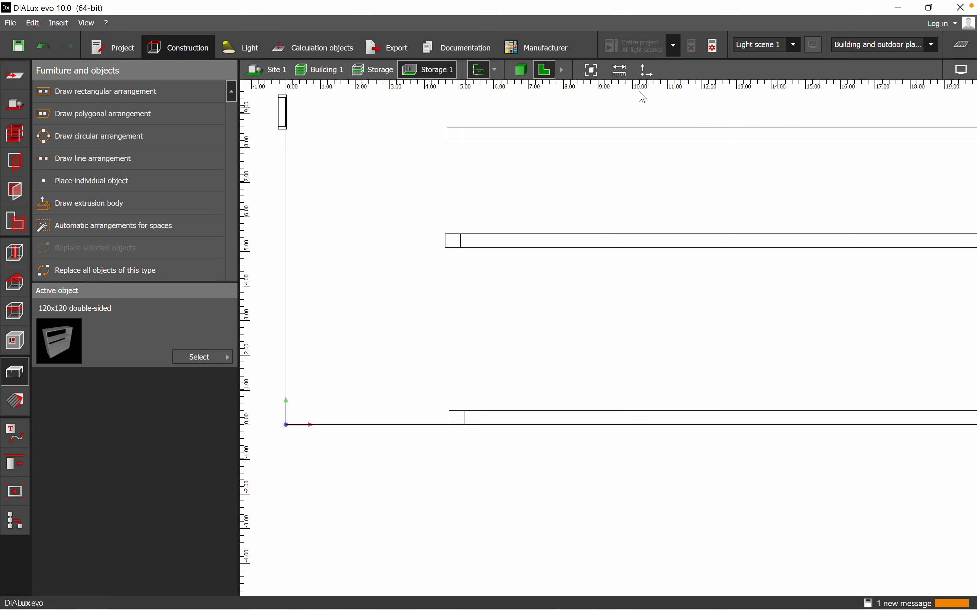
{"action": "left_click", "coordinate": [621, 71]}
{"action": "left_click", "coordinate": [463, 248]}
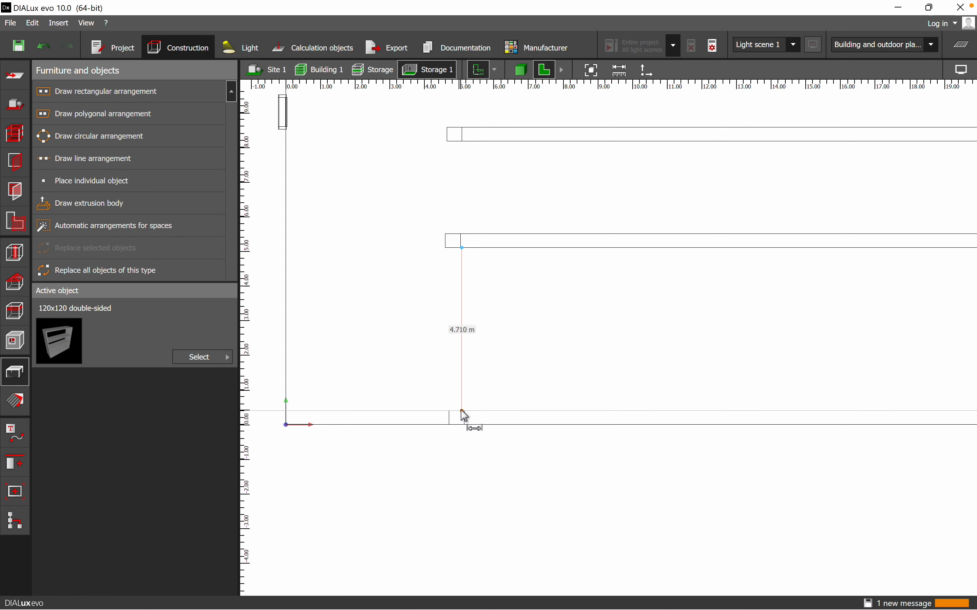
{"action": "key", "text": "Escape"}
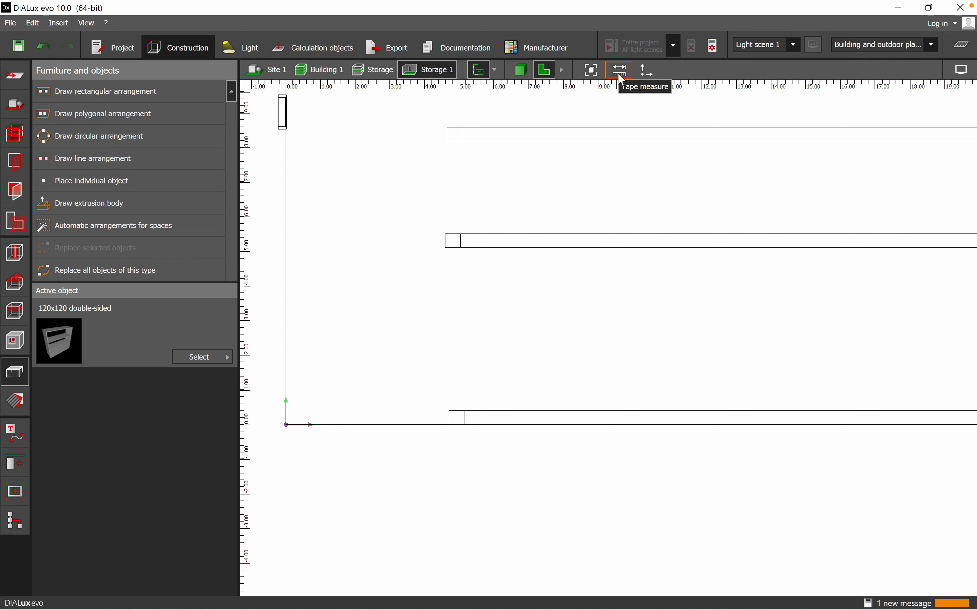
Step: Open the material catalog to choose surface textures for the storage room
{"action": "middle_click_drag", "start_coordinate": [706, 341], "coordinate": [548, 355]}
{"action": "scroll", "coordinate": [577, 360], "scroll_direction": "up", "scroll_amount": 1}
{"action": "scroll", "coordinate": [552, 360], "scroll_direction": "down", "scroll_amount": 4}
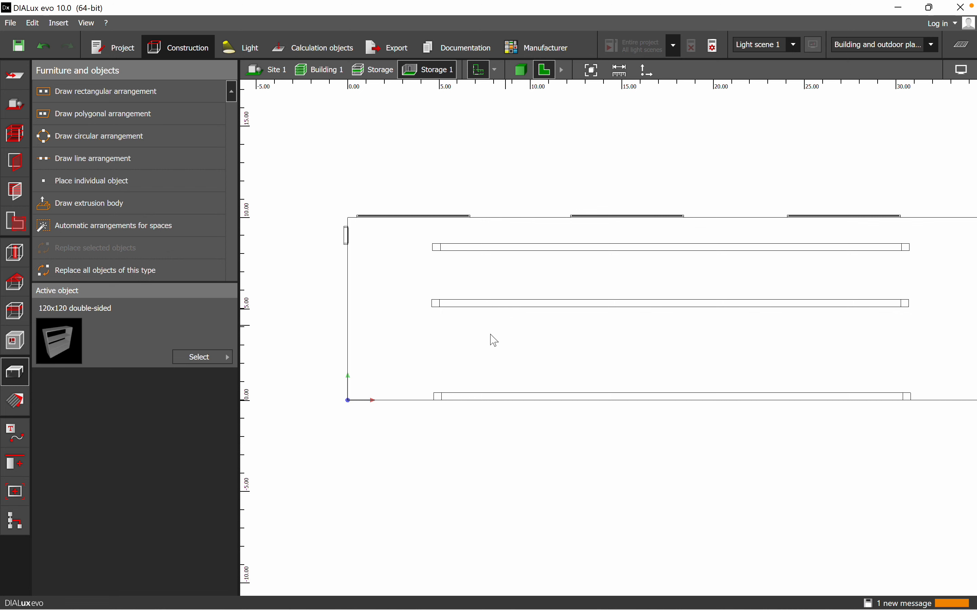
{"action": "left_click", "coordinate": [16, 402]}
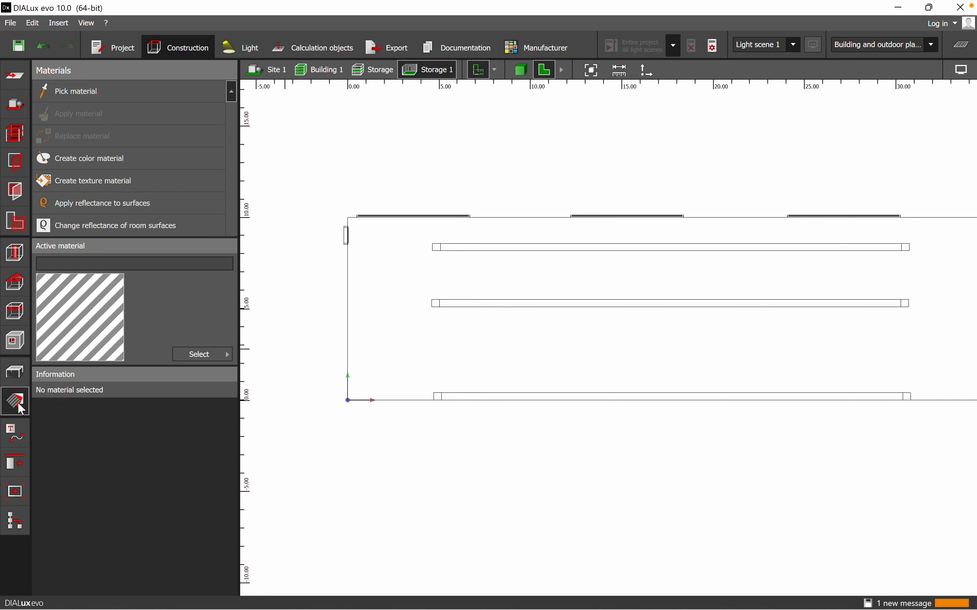
{"action": "left_click", "coordinate": [202, 354]}
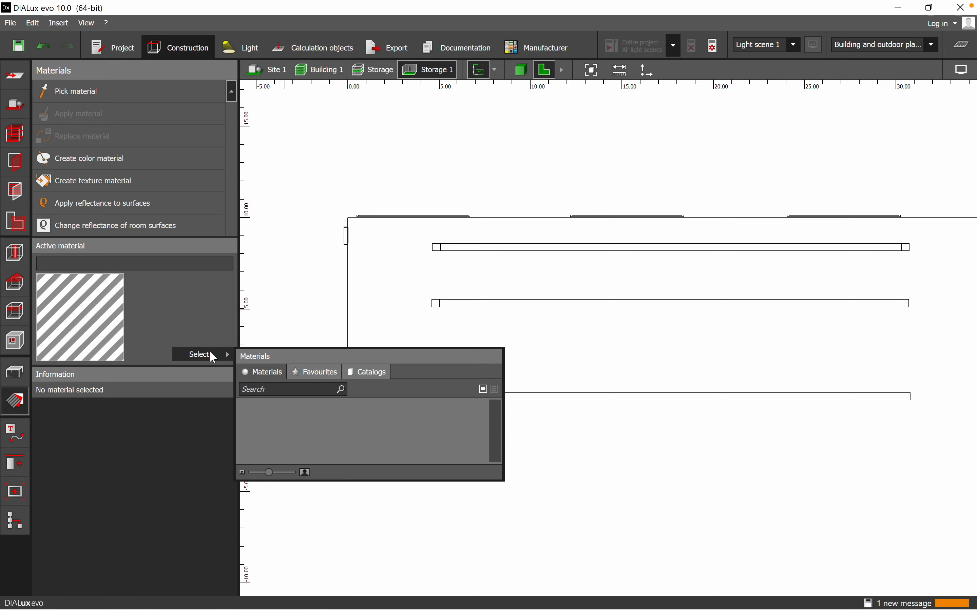
{"action": "left_click", "coordinate": [374, 373]}
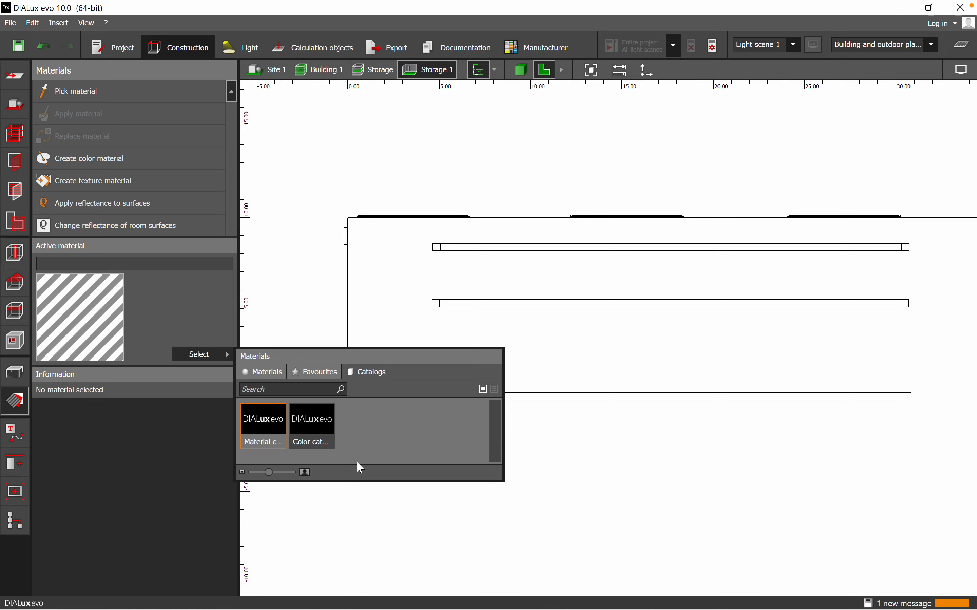
{"action": "left_click", "coordinate": [247, 422]}
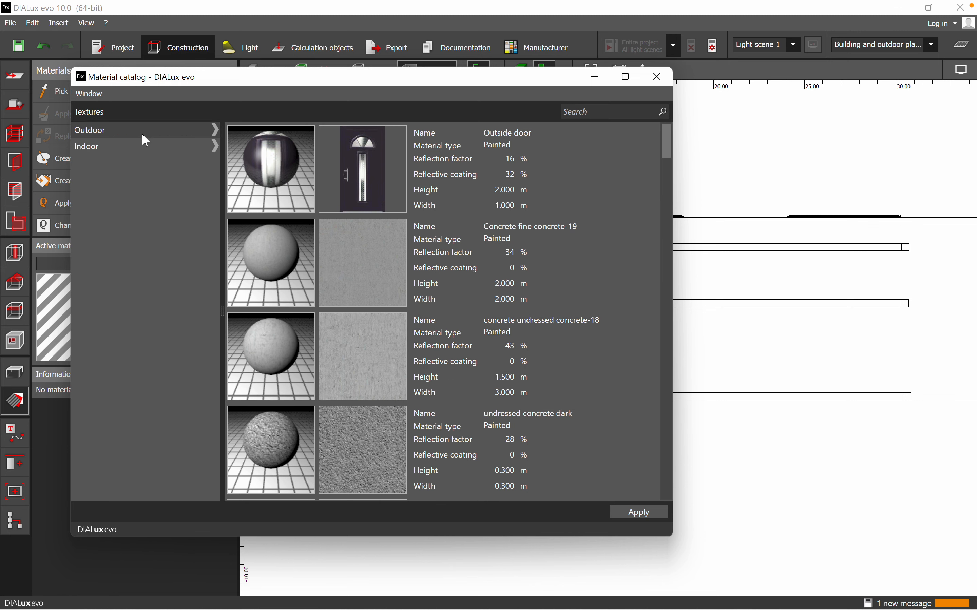
Step: Load American cherry1 wood-32 from the catalog's indoor textures as the active material
{"action": "left_click", "coordinate": [134, 147]}
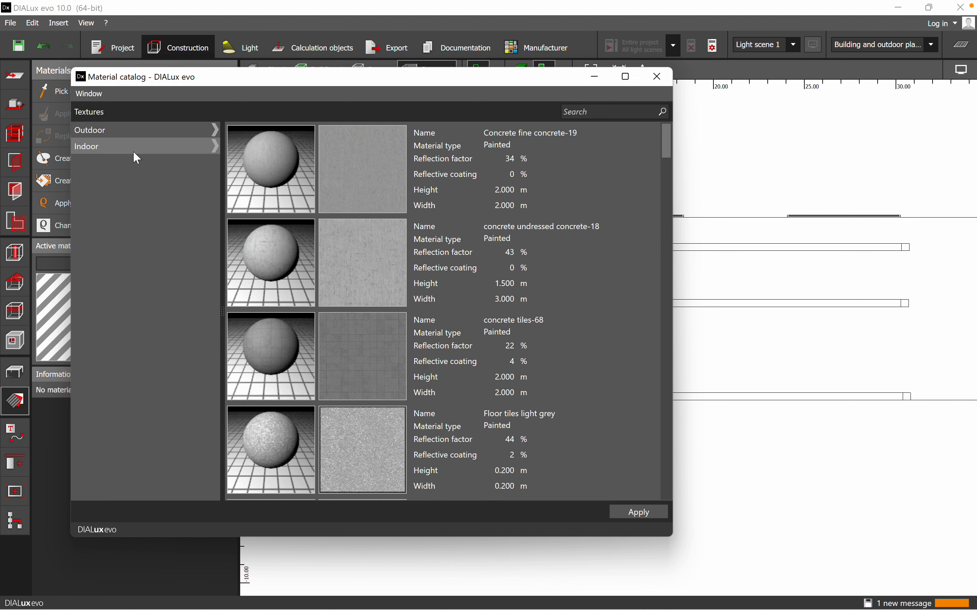
{"action": "scroll", "coordinate": [597, 262], "scroll_direction": "down", "scroll_amount": 5}
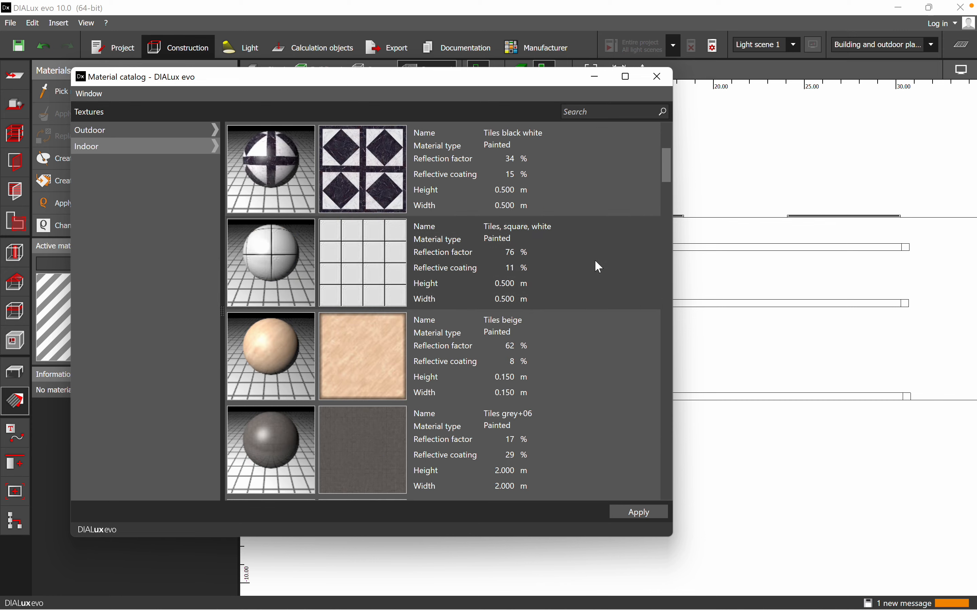
{"action": "scroll", "coordinate": [599, 268], "scroll_direction": "down", "scroll_amount": 6}
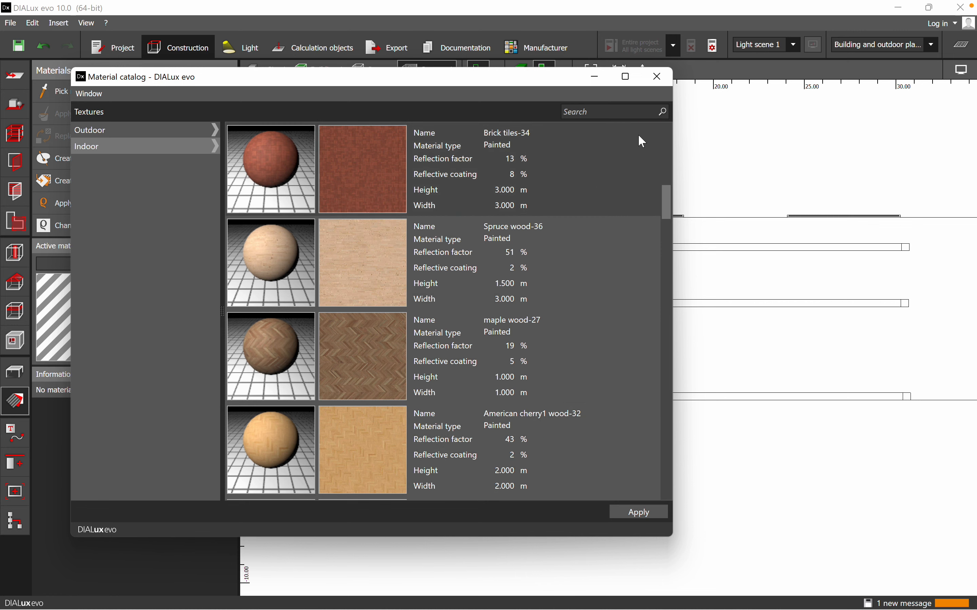
{"action": "left_click", "coordinate": [374, 454]}
{"action": "left_click", "coordinate": [626, 511]}
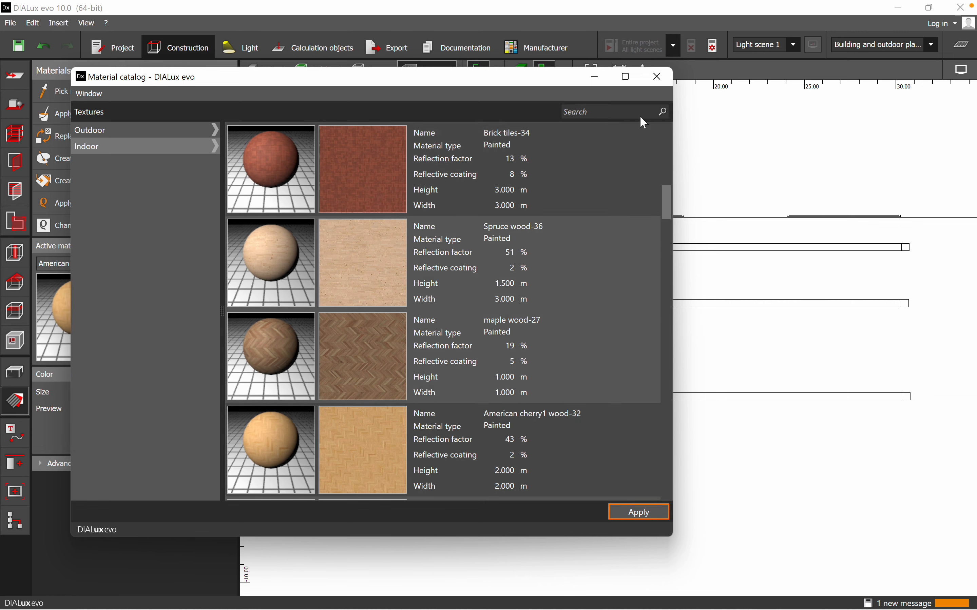
{"action": "left_click", "coordinate": [595, 84]}
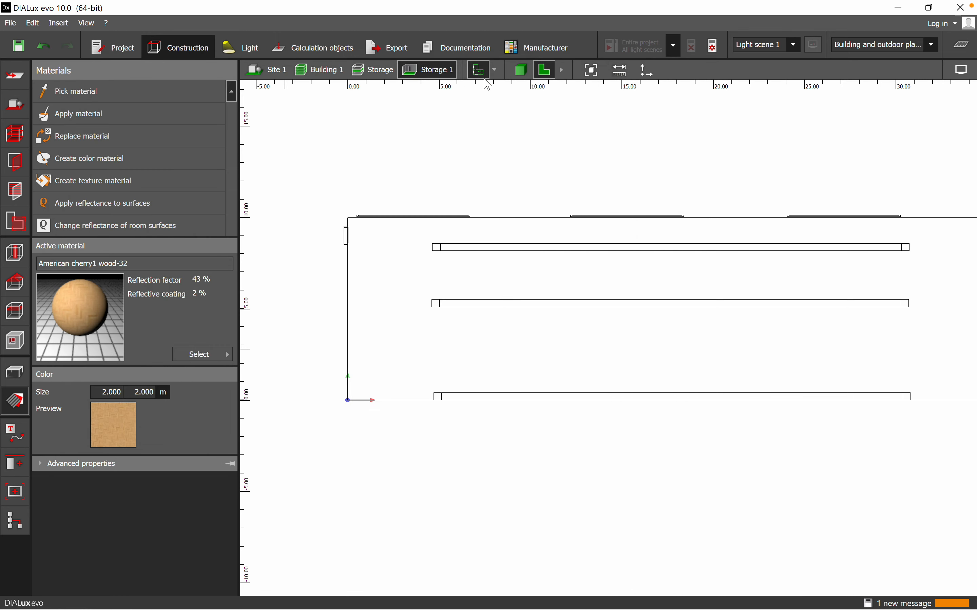
Step: Apply the American cherry1 wood-32 material to the room's floor, walls and ceiling in the 3D view
{"action": "left_click", "coordinate": [521, 69]}
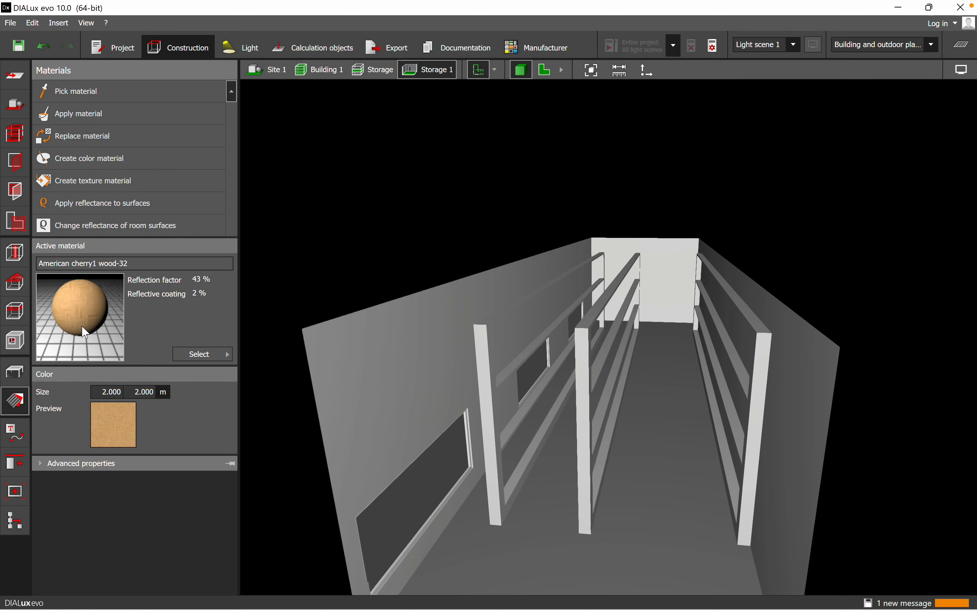
{"action": "left_click", "coordinate": [530, 568]}
{"action": "right_click_drag", "start_coordinate": [605, 466], "coordinate": [612, 418]}
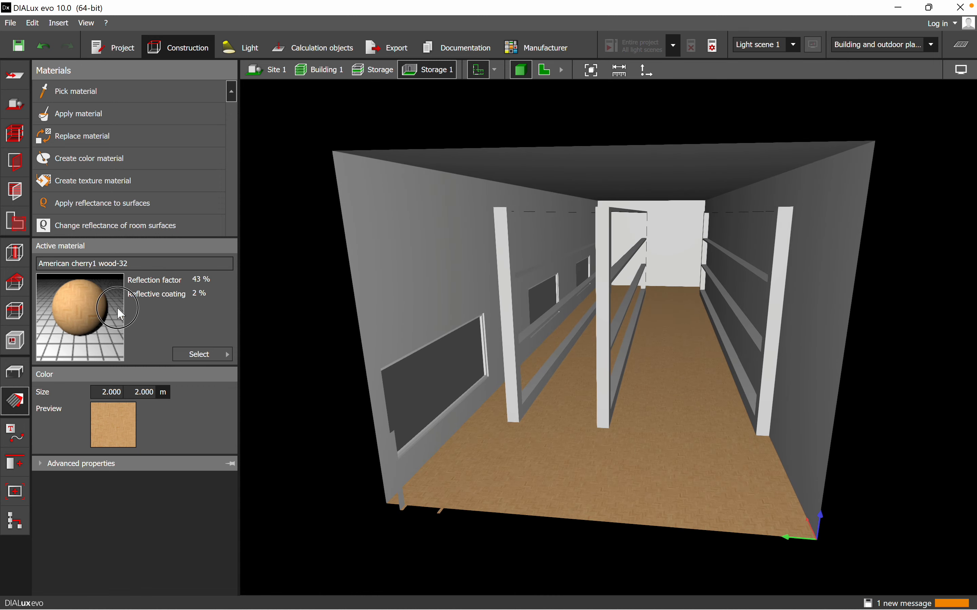
{"action": "left_click", "coordinate": [401, 277]}
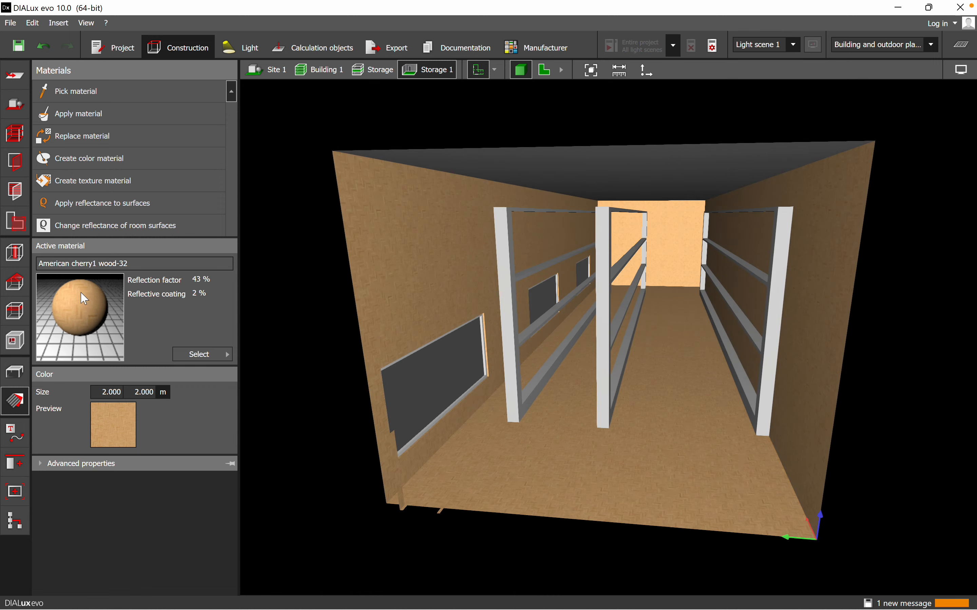
{"action": "left_click", "coordinate": [583, 153]}
{"action": "right_click_drag", "start_coordinate": [612, 420], "coordinate": [586, 420]}
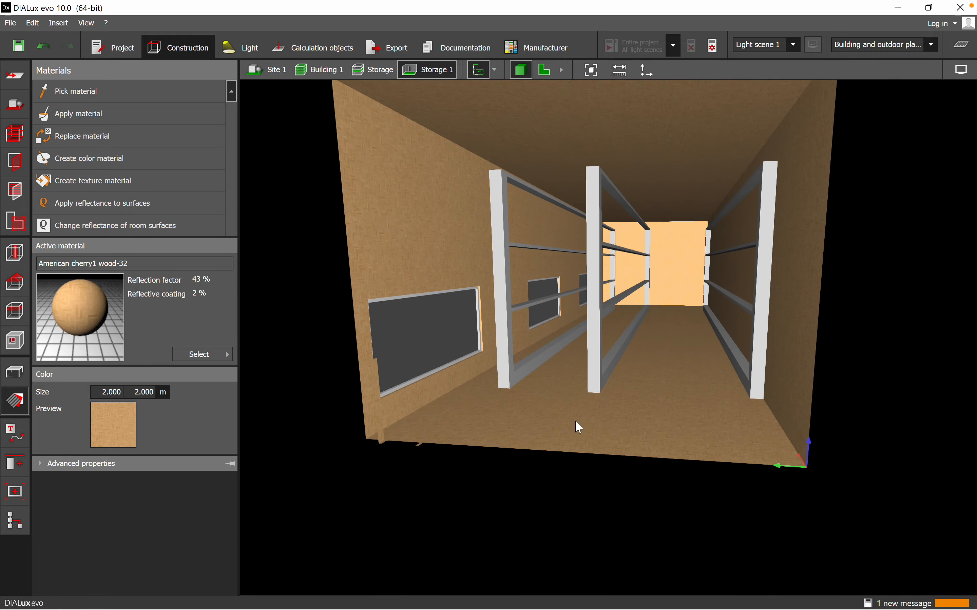
Step: Load Ceiling panels from the catalog's indoor textures and apply it to the room's ceiling
{"action": "left_click", "coordinate": [199, 358]}
{"action": "left_click", "coordinate": [278, 442]}
{"action": "scroll", "coordinate": [500, 362], "scroll_direction": "down", "scroll_amount": 9}
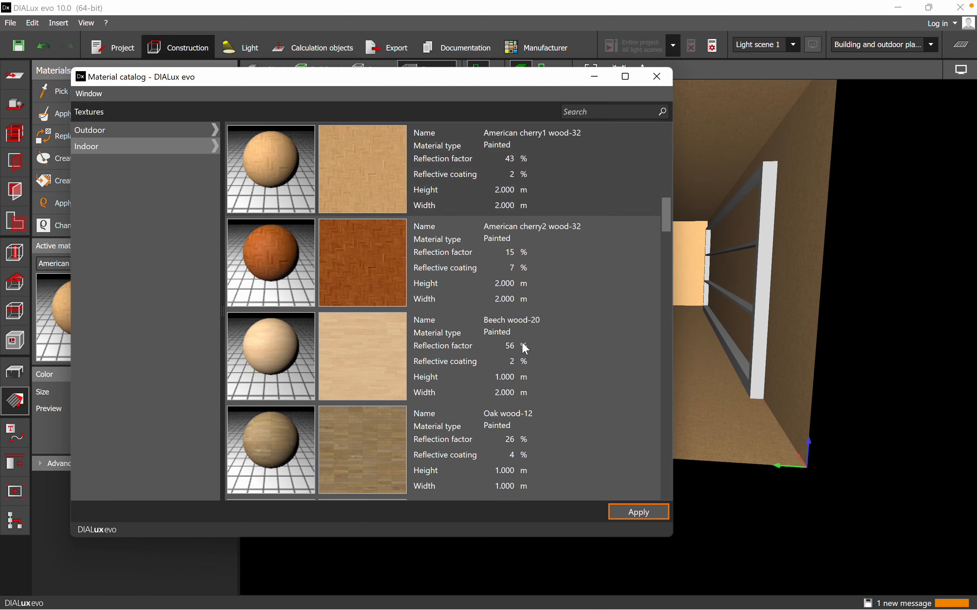
{"action": "scroll", "coordinate": [524, 347], "scroll_direction": "down", "scroll_amount": 15}
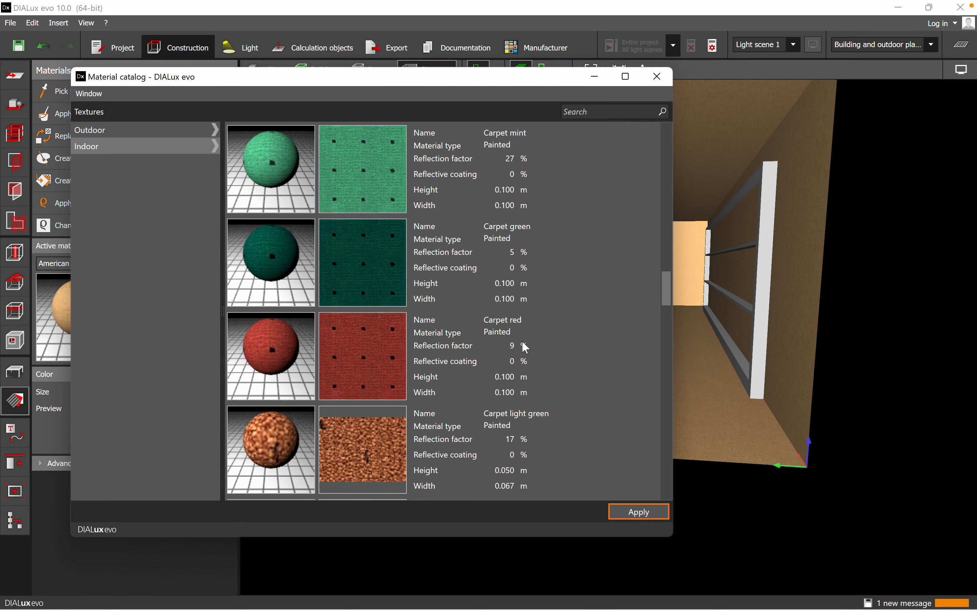
{"action": "left_click", "coordinate": [371, 268]}
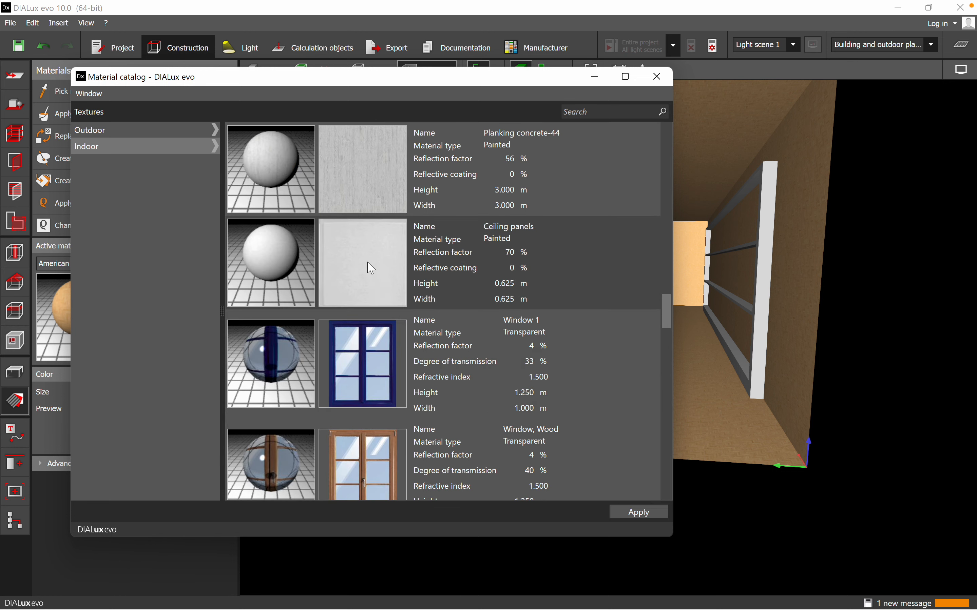
{"action": "left_click", "coordinate": [343, 275]}
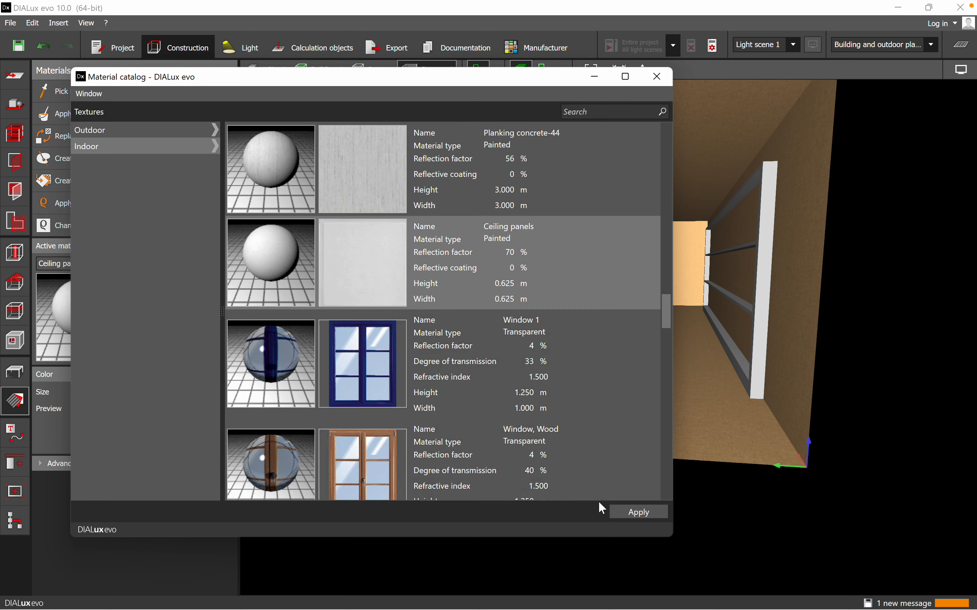
{"action": "left_click", "coordinate": [632, 513]}
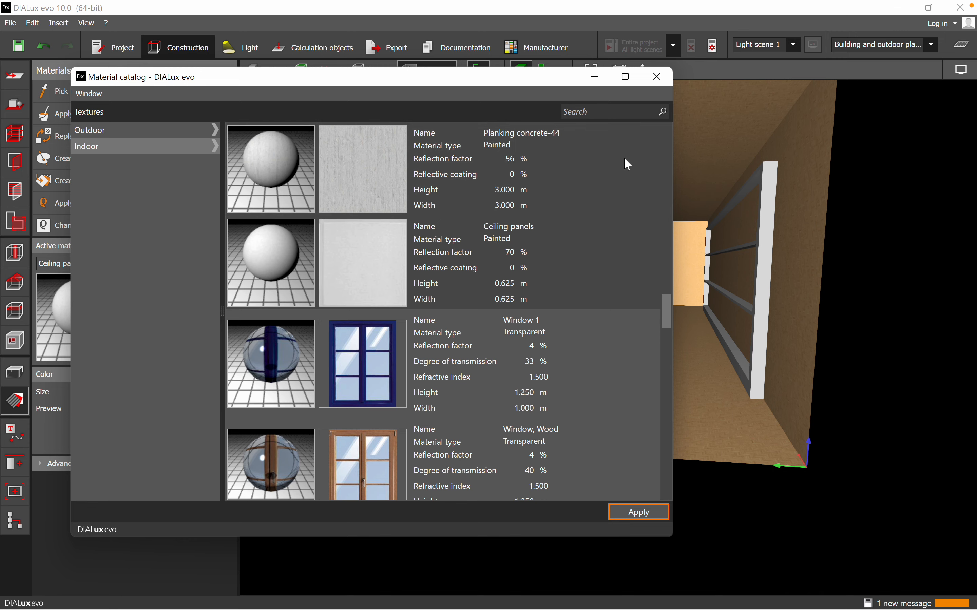
{"action": "left_click", "coordinate": [596, 76]}
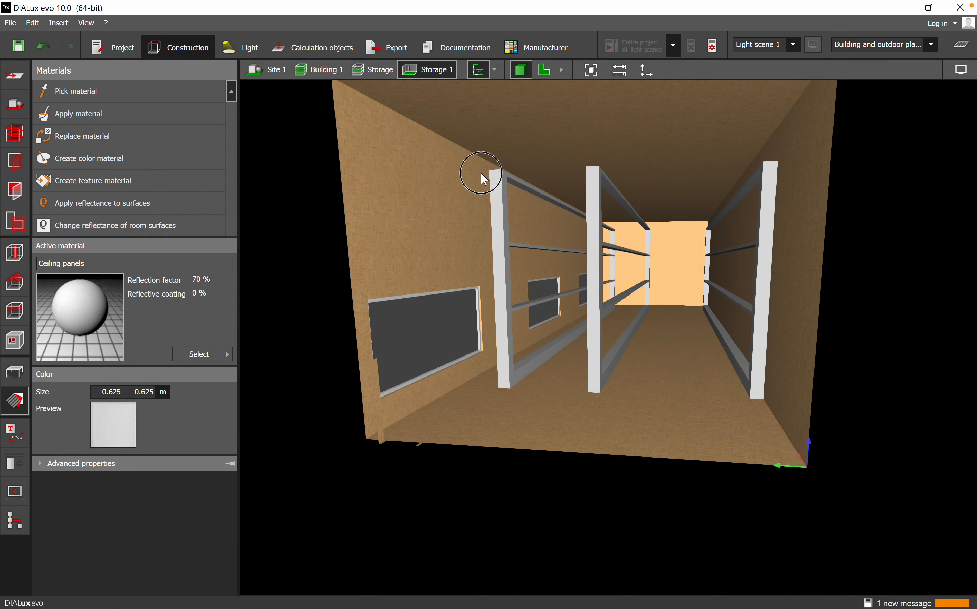
{"action": "left_click", "coordinate": [526, 141]}
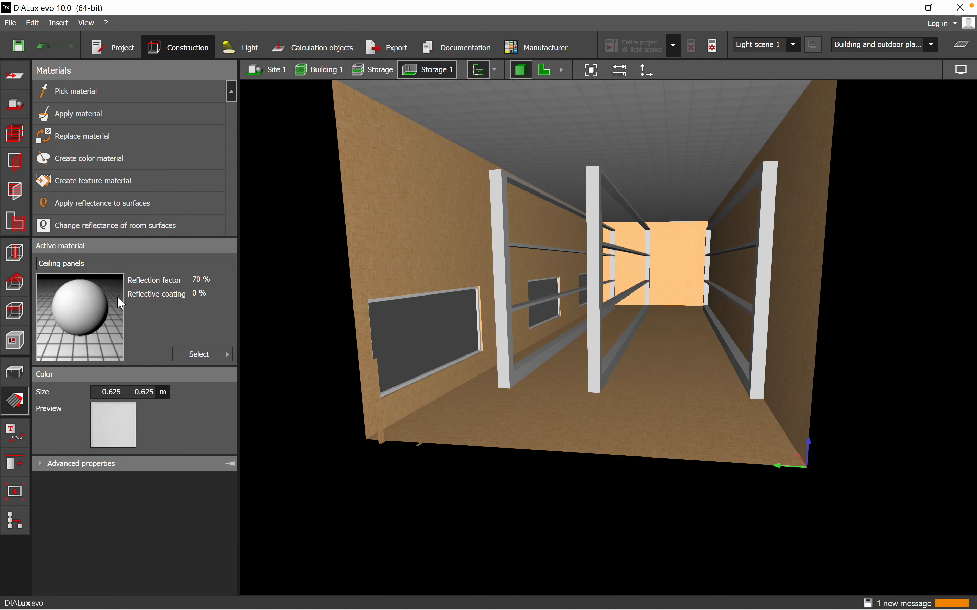
Step: Browse the catalog's indoor textures and load Birch as the active material
{"action": "left_click", "coordinate": [203, 354]}
{"action": "left_click", "coordinate": [263, 422]}
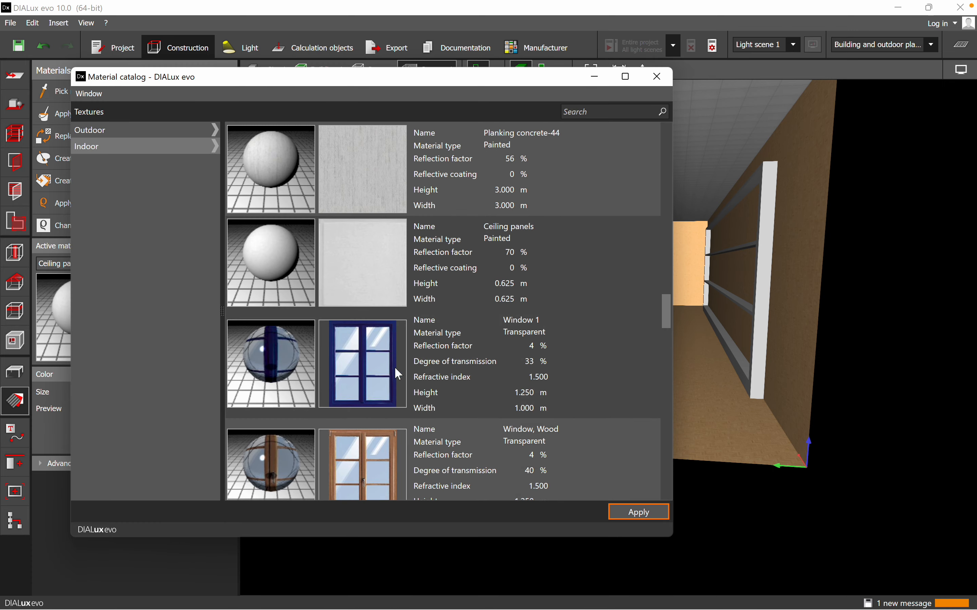
{"action": "scroll", "coordinate": [536, 327], "scroll_direction": "up", "scroll_amount": 5}
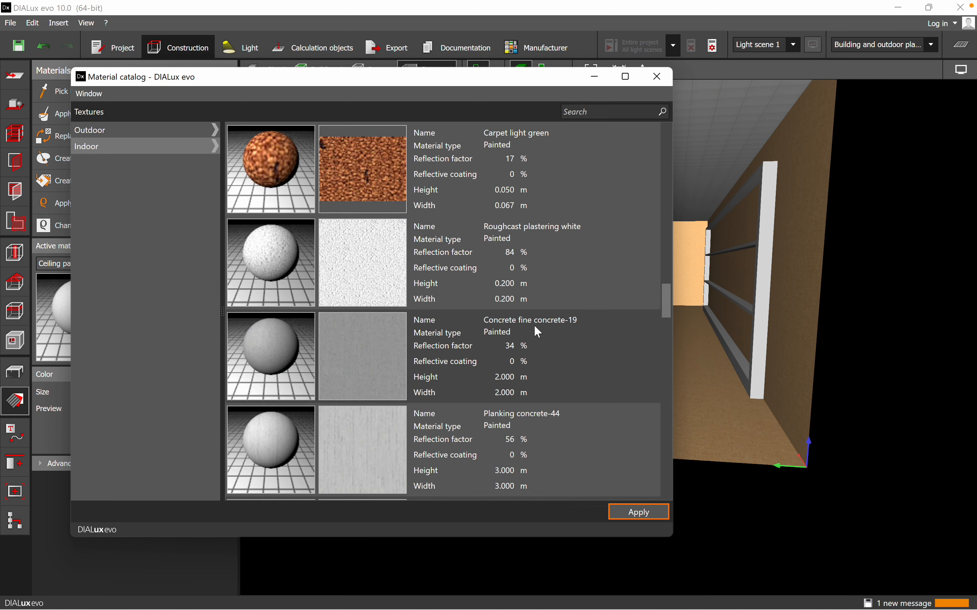
{"action": "scroll", "coordinate": [536, 327], "scroll_direction": "up", "scroll_amount": 6}
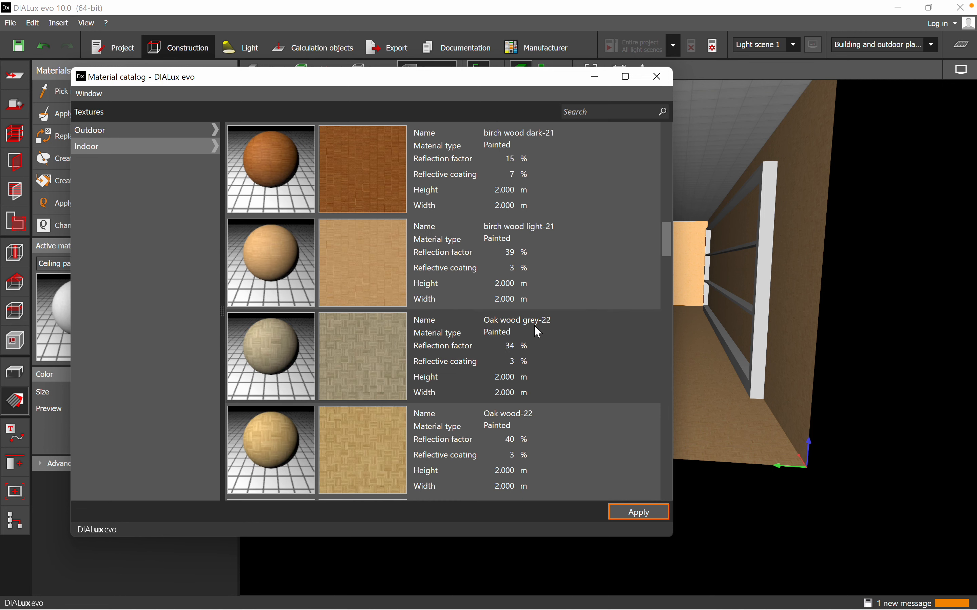
{"action": "scroll", "coordinate": [538, 332], "scroll_direction": "up", "scroll_amount": 4}
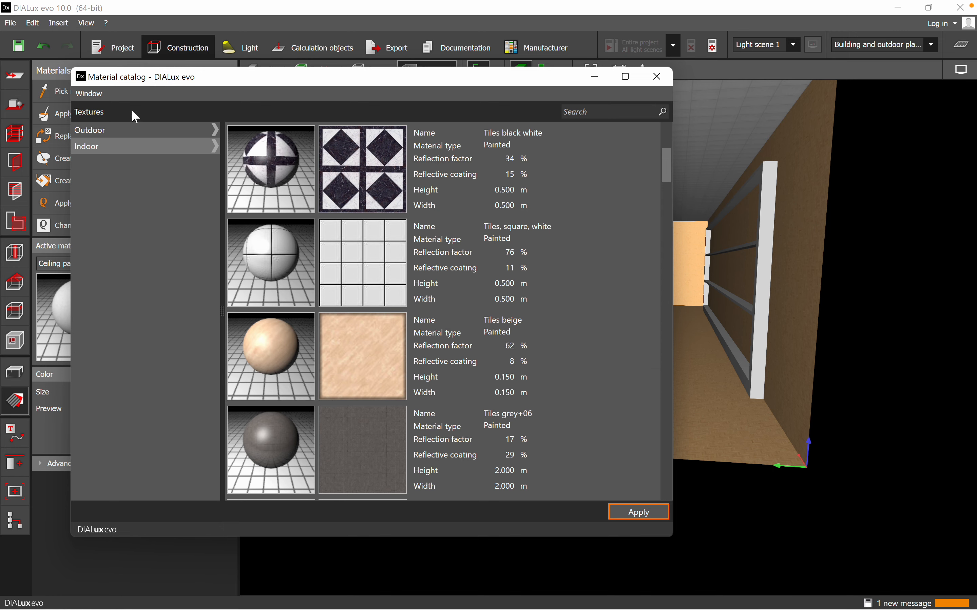
{"action": "scroll", "coordinate": [490, 310], "scroll_direction": "down", "scroll_amount": 10}
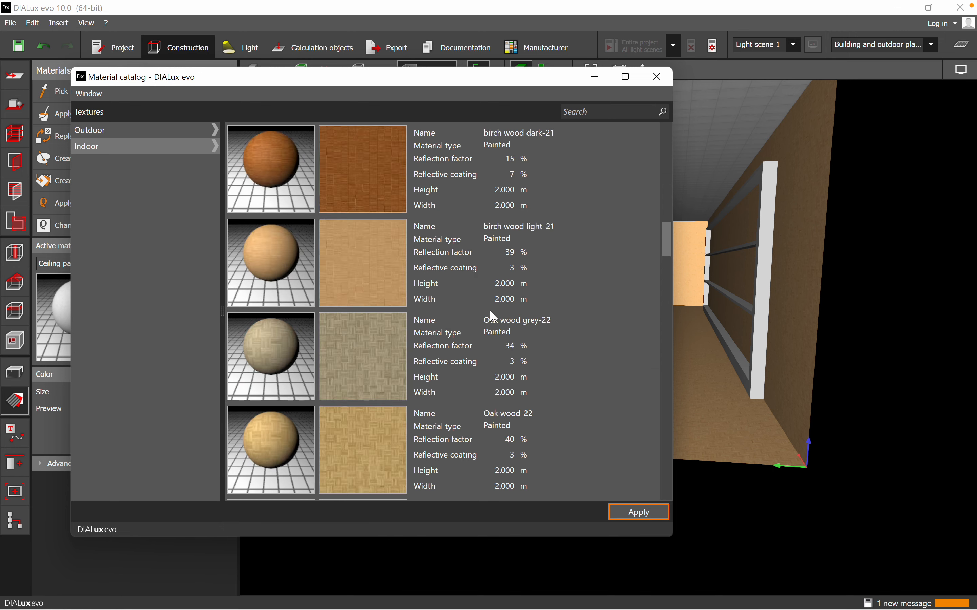
{"action": "scroll", "coordinate": [490, 312], "scroll_direction": "down", "scroll_amount": 10}
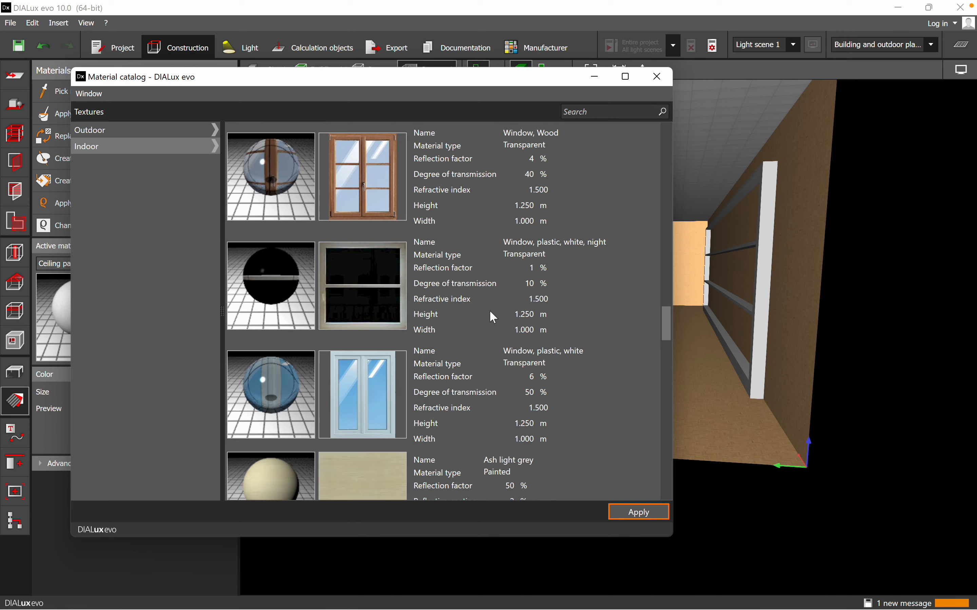
{"action": "scroll", "coordinate": [490, 310], "scroll_direction": "down", "scroll_amount": 2}
{"action": "scroll", "coordinate": [489, 310], "scroll_direction": "down", "scroll_amount": 2}
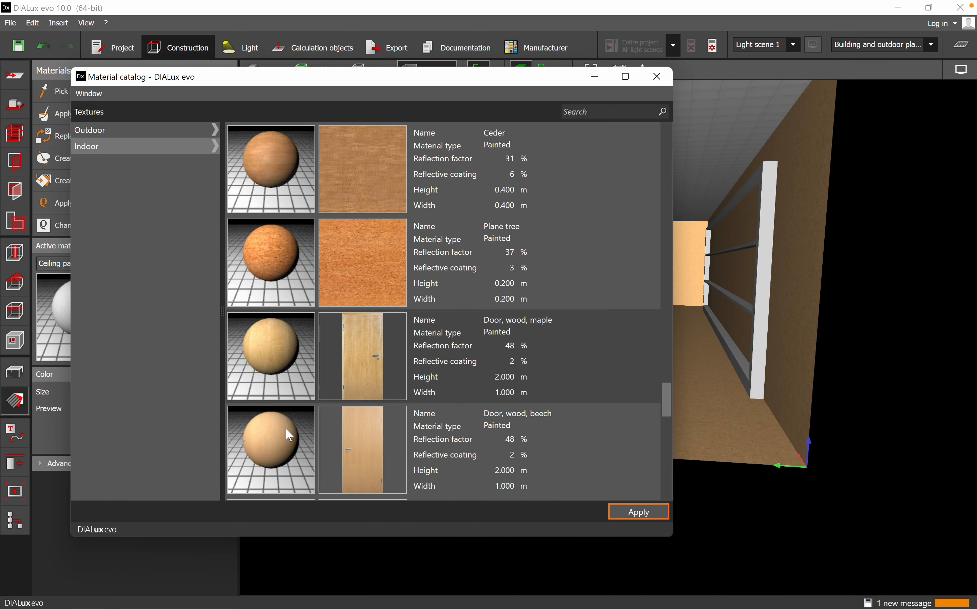
{"action": "scroll", "coordinate": [299, 420], "scroll_direction": "up", "scroll_amount": 3}
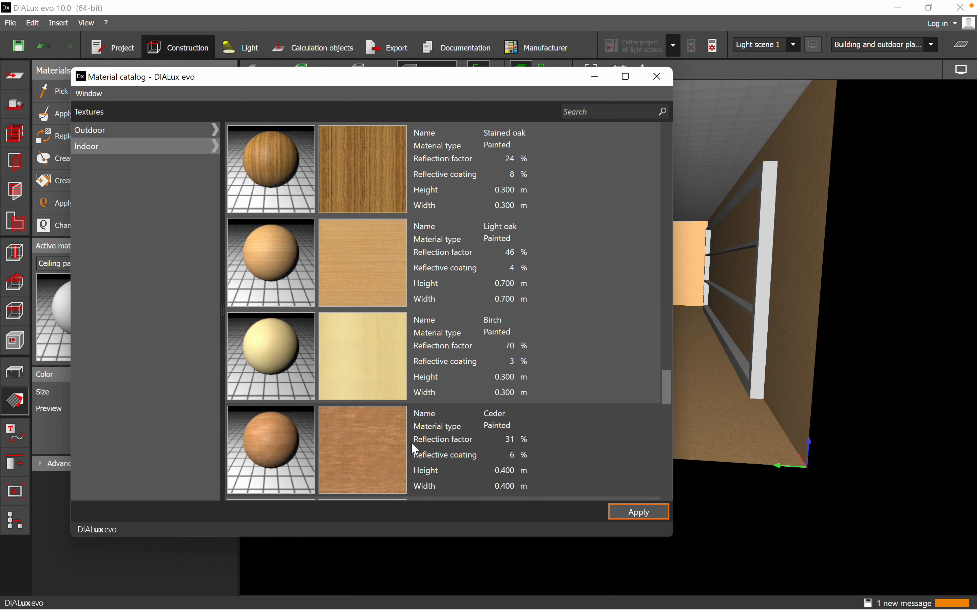
{"action": "left_click", "coordinate": [361, 380]}
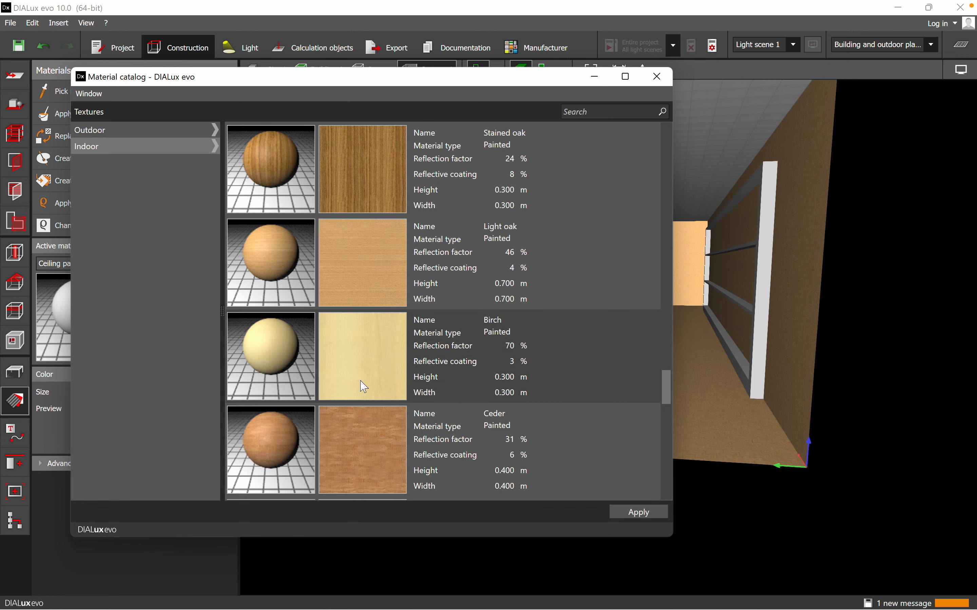
{"action": "left_click", "coordinate": [623, 515]}
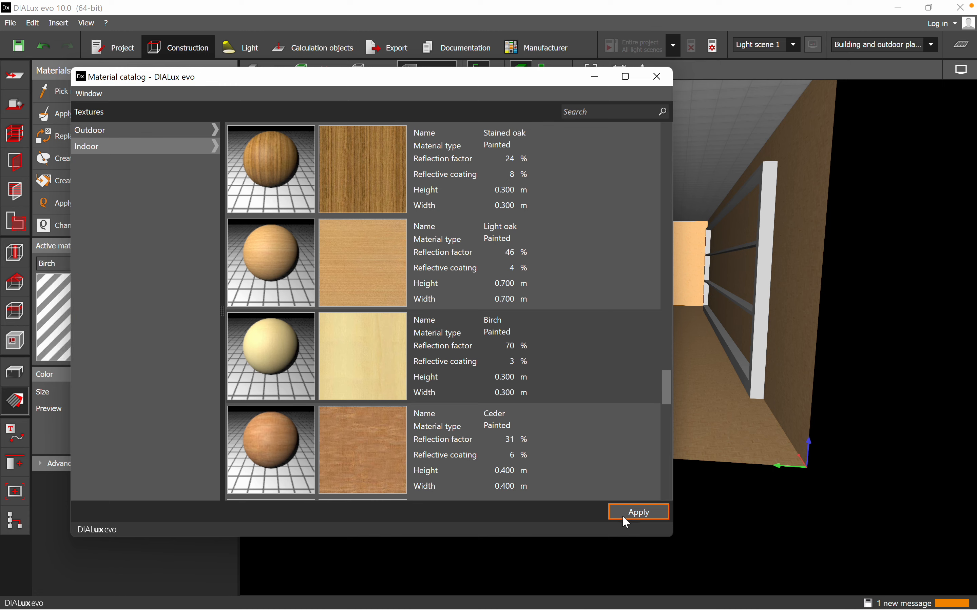
{"action": "left_click", "coordinate": [595, 76]}
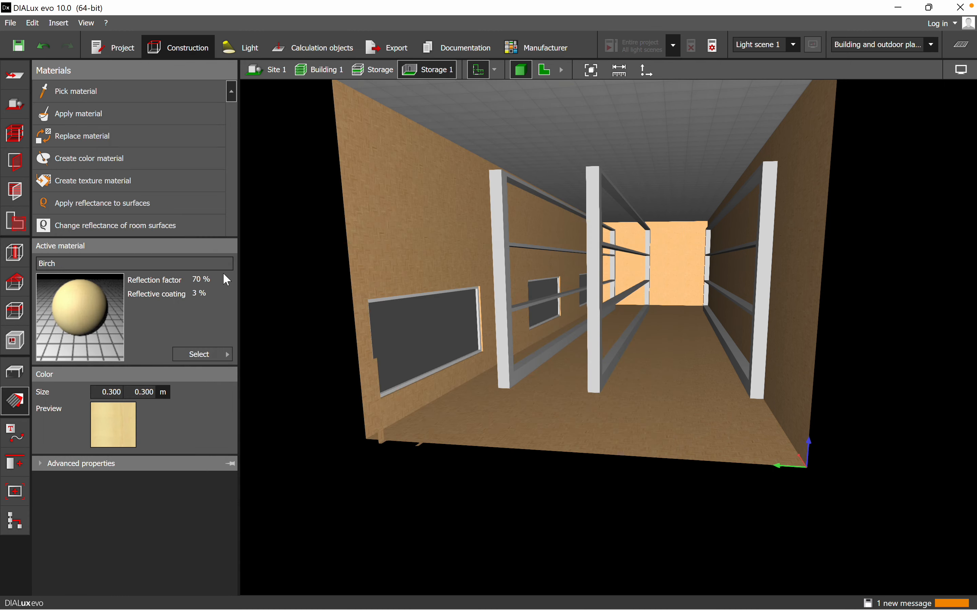